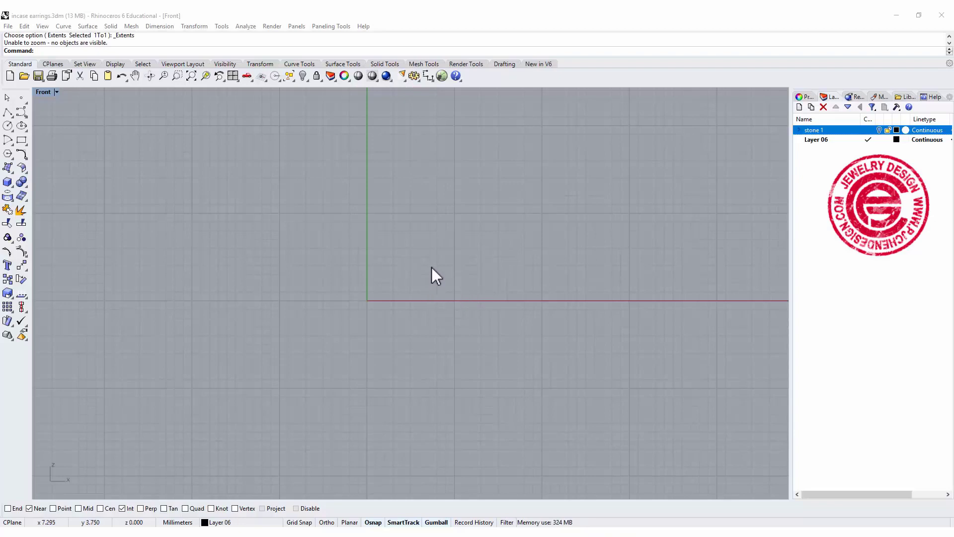
# Step: With Grid Snap on, draw a control-point curve from the origin up to the vertical axis
pyautogui.moveTo(432, 267); pyautogui.dragTo(450, 309, button='right')
pyautogui.click(299, 523)
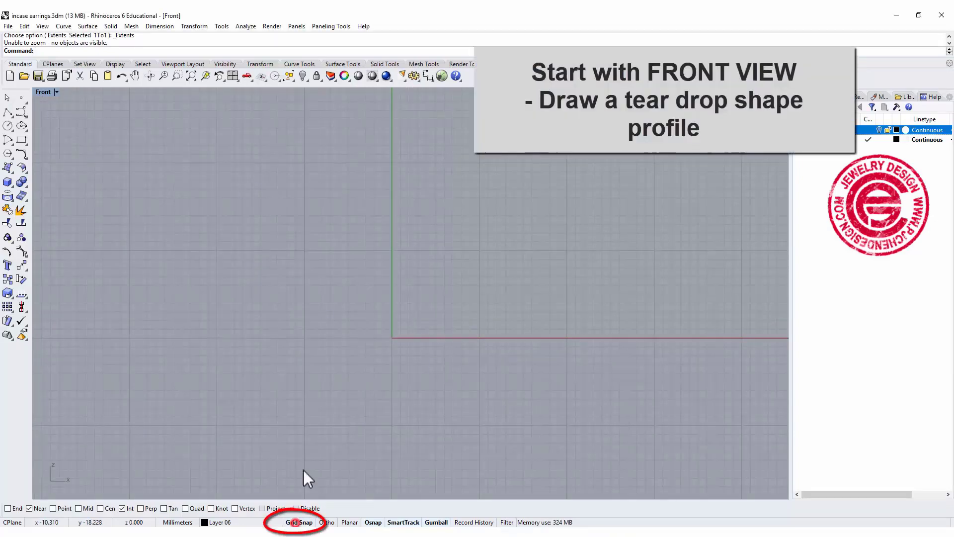
pyautogui.click(21, 111)
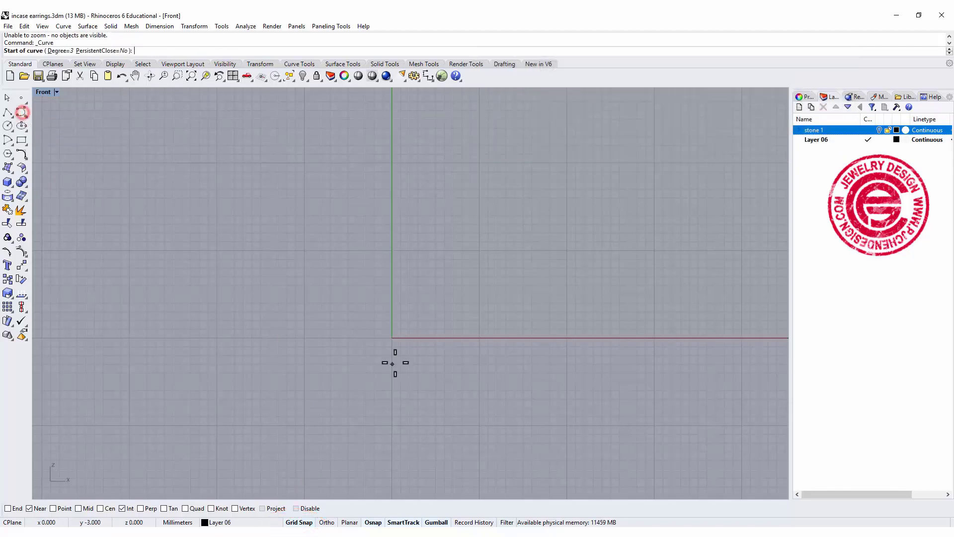
pyautogui.click(392, 338)
pyautogui.click(462, 338)
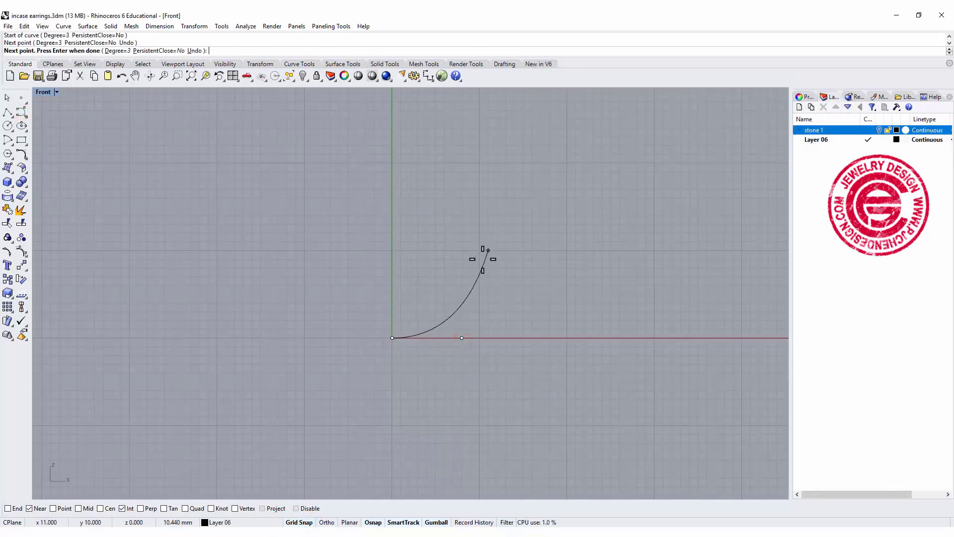
pyautogui.click(479, 293)
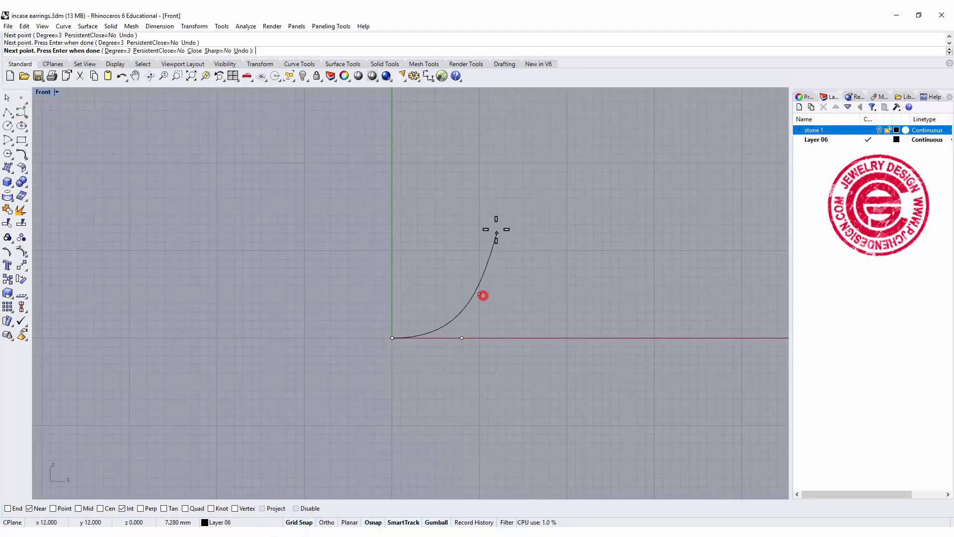
pyautogui.click(480, 199)
pyautogui.moveTo(433, 157); pyautogui.dragTo(429, 195, button='right')
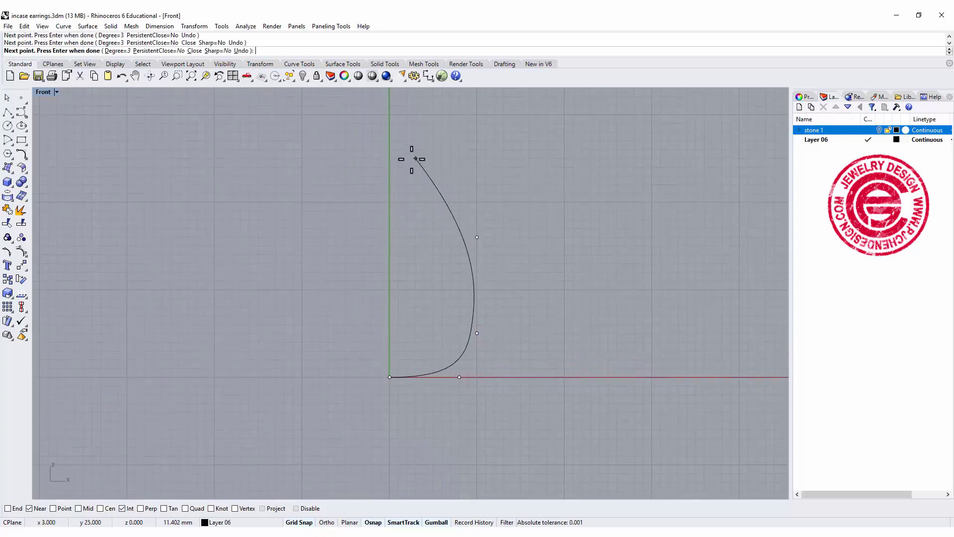
pyautogui.click(390, 149)
pyautogui.press('Return')
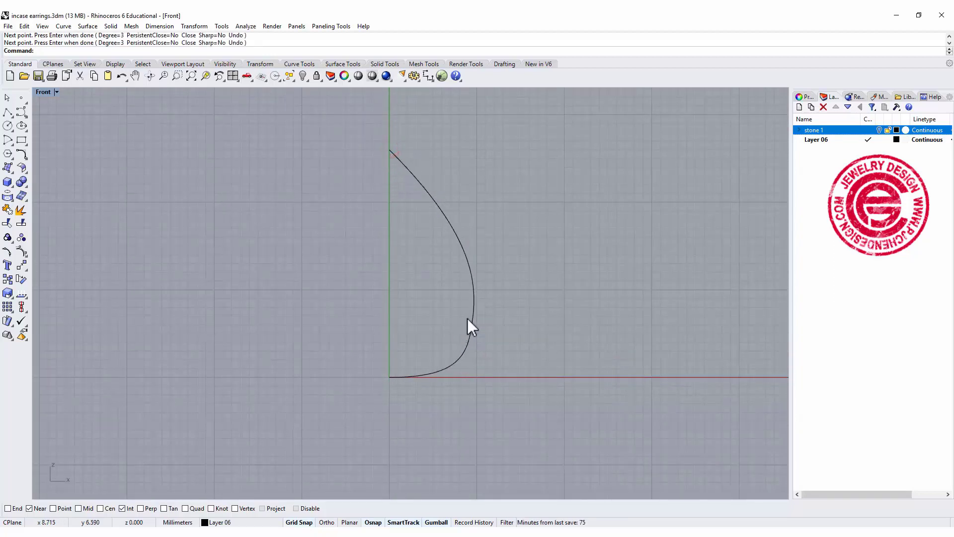
# Step: Drag the profile's upper and lower control points to adjust the teardrop bulge
pyautogui.click(473, 313)
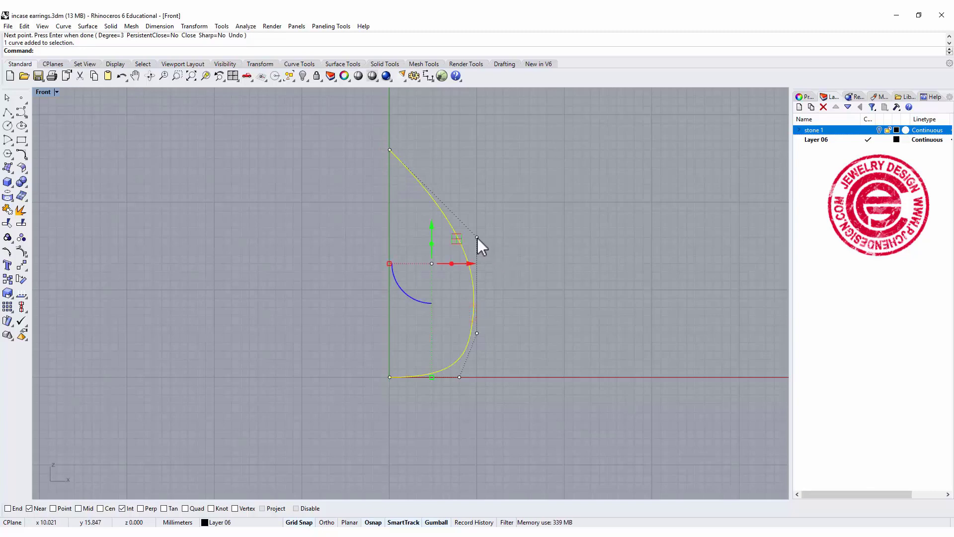
pyautogui.click(477, 237)
pyautogui.moveTo(477, 238); pyautogui.dragTo(480, 235)
pyautogui.click(476, 333)
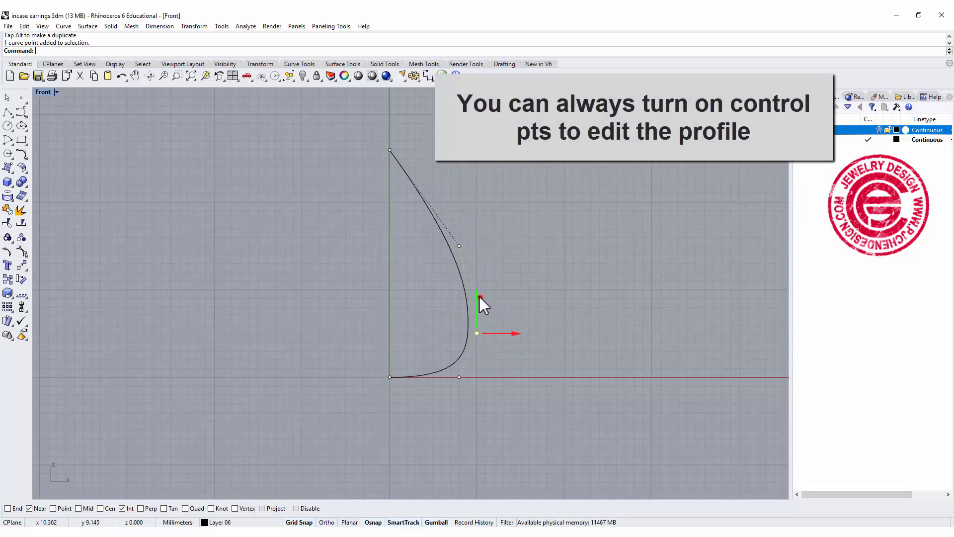
pyautogui.moveTo(480, 297); pyautogui.dragTo(479, 279)
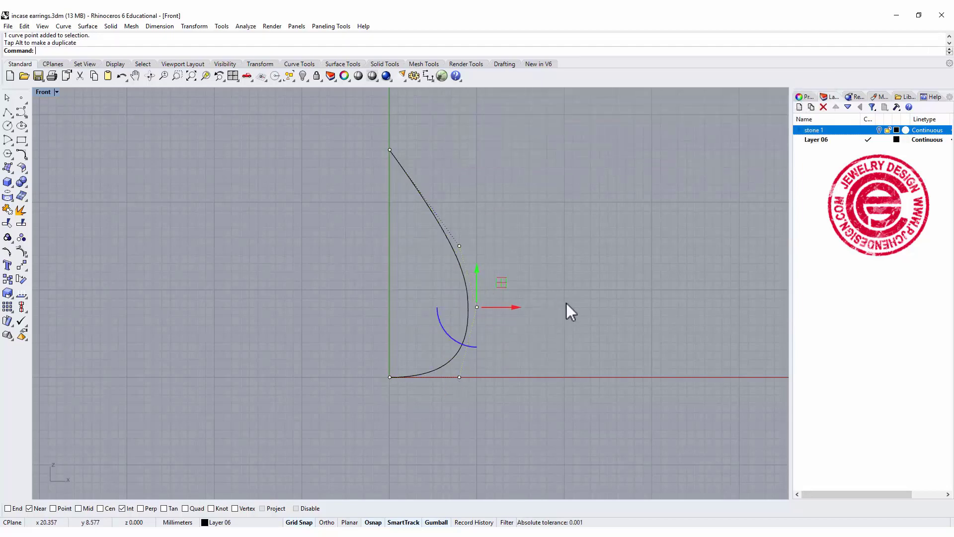
pyautogui.click(552, 250)
pyautogui.moveTo(553, 249); pyautogui.dragTo(440, 274, button='right')
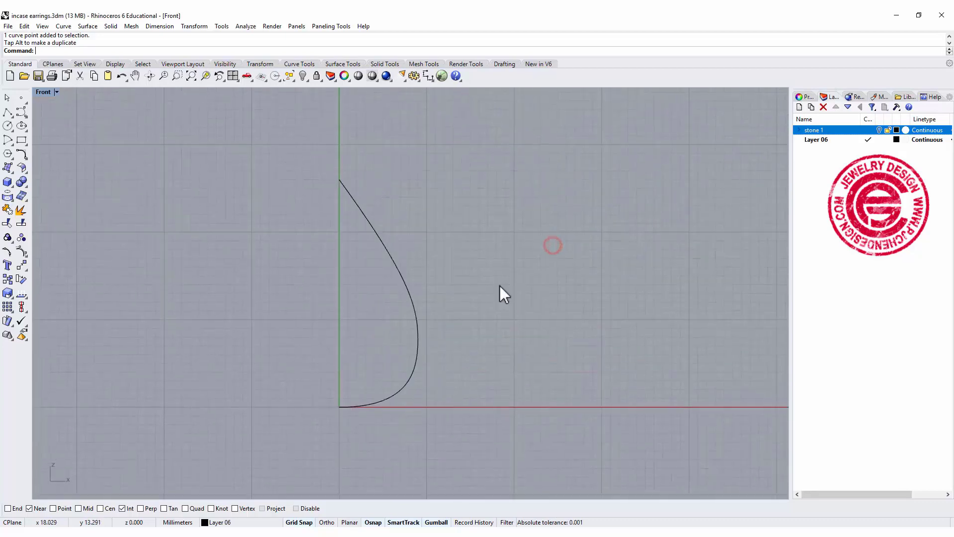
pyautogui.click(438, 266)
pyautogui.moveTo(499, 250); pyautogui.dragTo(512, 279, button='right')
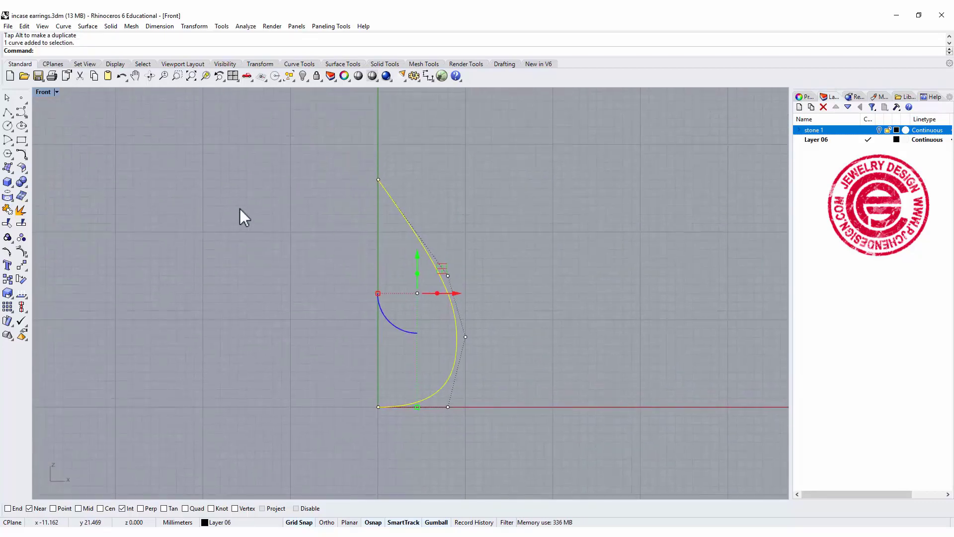
pyautogui.click(193, 162)
pyautogui.click(80, 26)
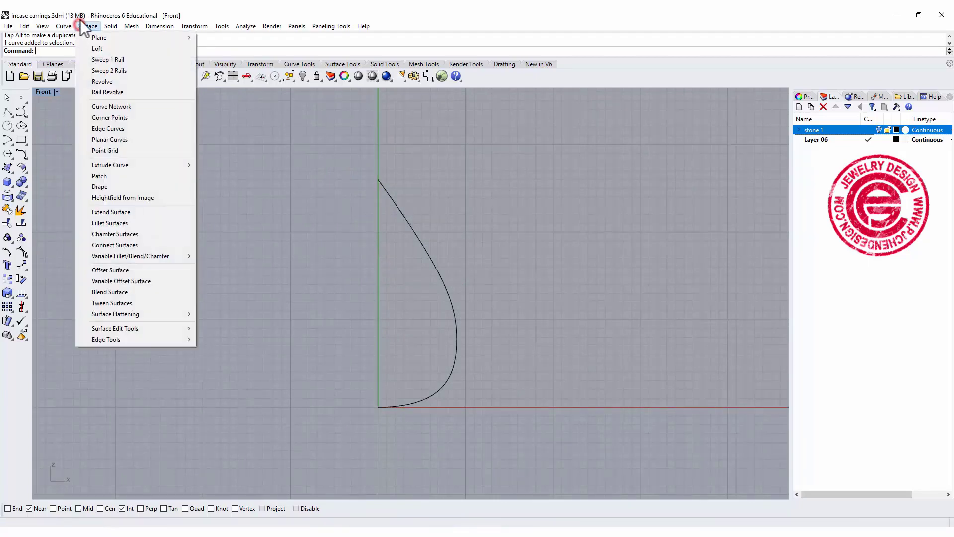
# Step: Revolve the profile 360° about an axis from its top to bottom endpoint
pyautogui.click(102, 81)
pyautogui.click(382, 191)
pyautogui.rightClick(382, 191)
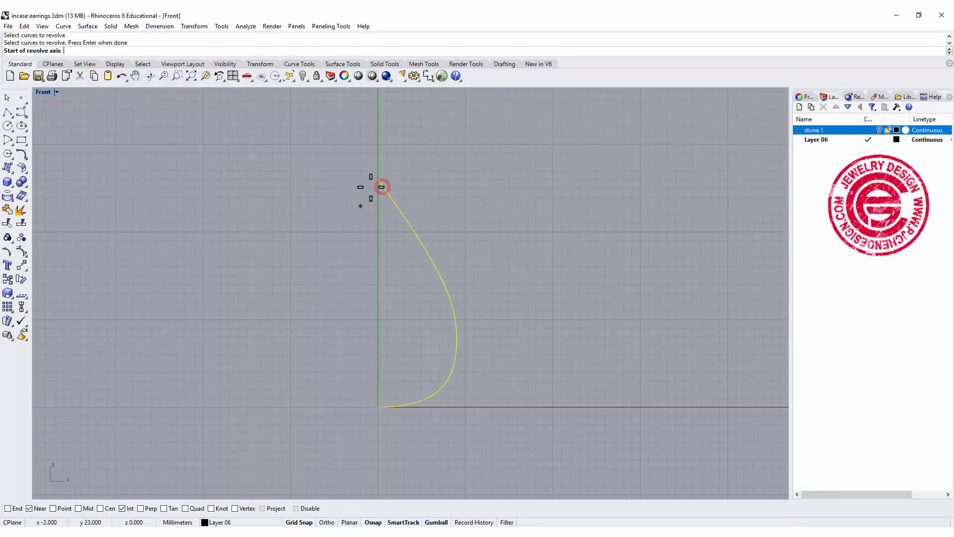
pyautogui.click(375, 174)
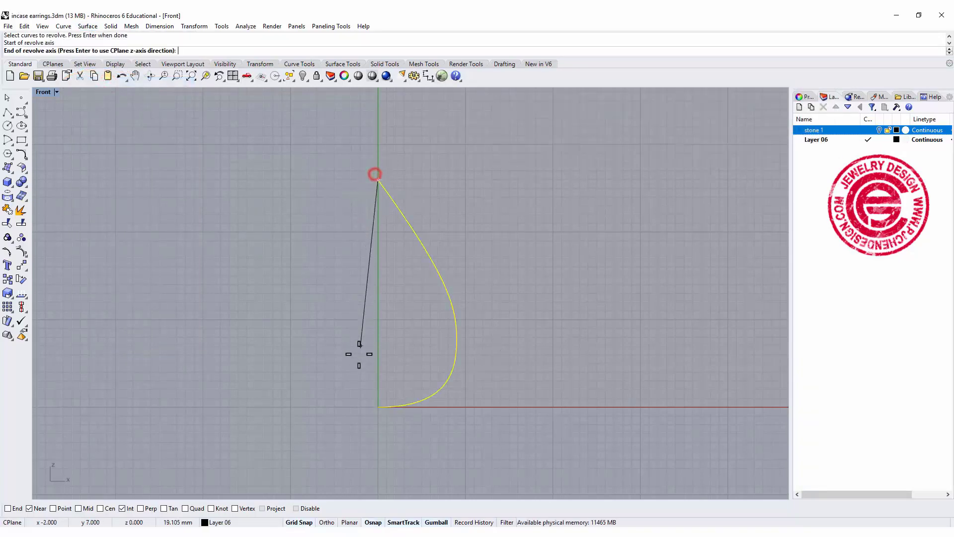
pyautogui.click(378, 406)
pyautogui.press('Return')
pyautogui.press('Return')
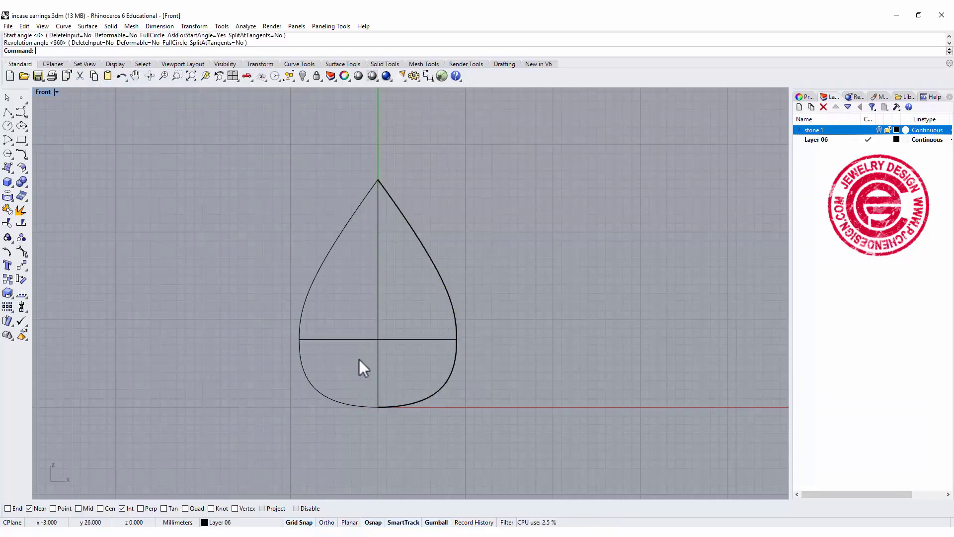
# Step: Maximize the Perspective view, orbit around the teardrop stone, and select it
pyautogui.doubleClick(42, 92)
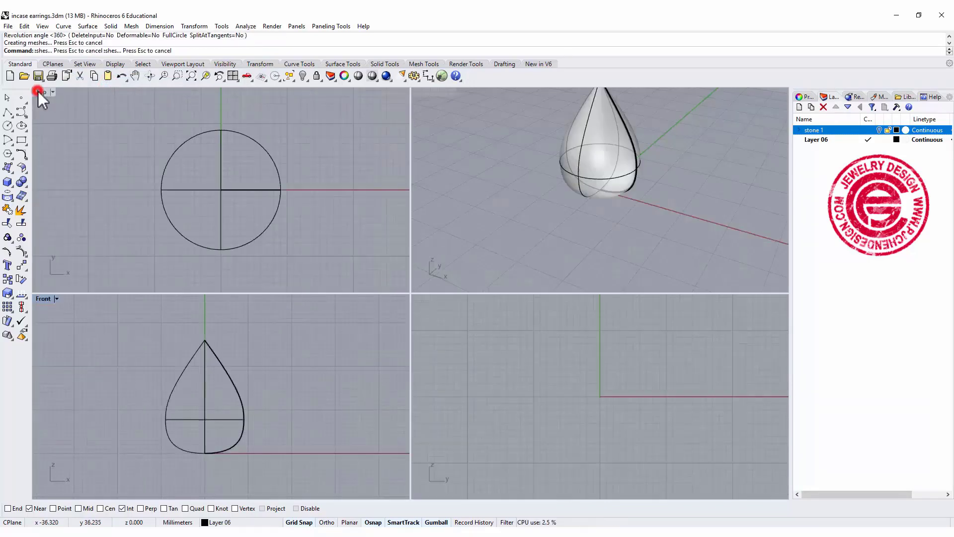
pyautogui.moveTo(557, 207)
pyautogui.mouseDown(button='right')
pyautogui.moveTo(669, 206)
pyautogui.moveTo(646, 224)
pyautogui.mouseUp(button='right')
pyautogui.moveTo(541, 189); pyautogui.dragTo(556, 198, button='right')
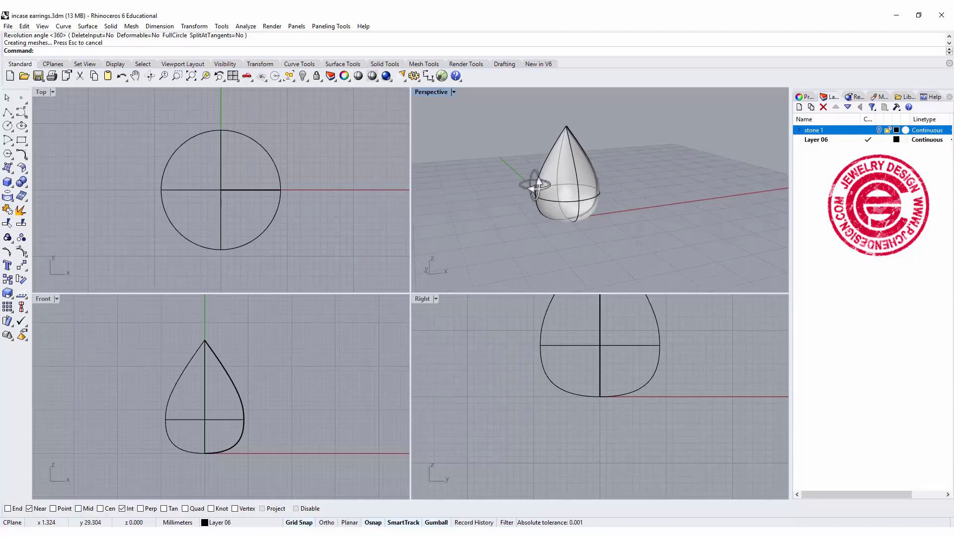
pyautogui.doubleClick(440, 93)
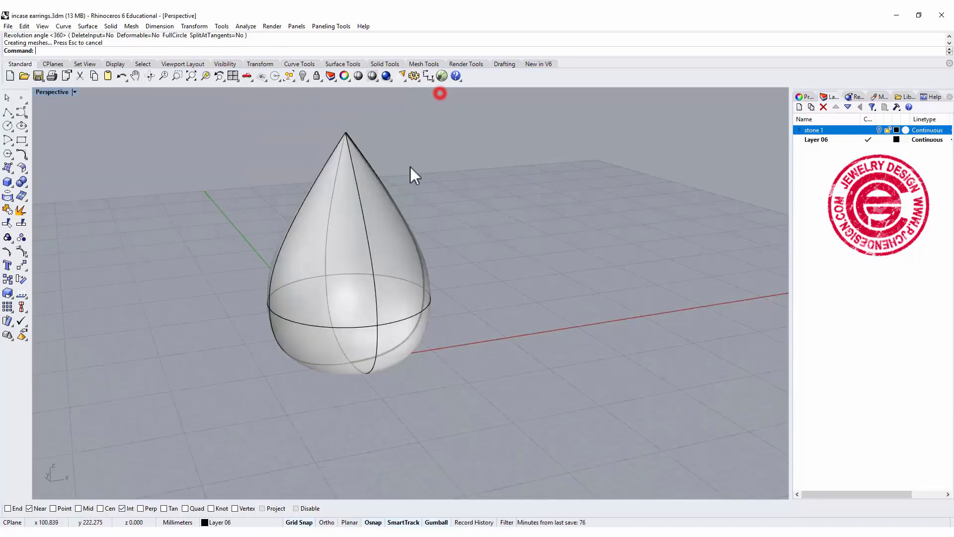
pyautogui.moveTo(411, 174)
pyautogui.mouseDown(button='right')
pyautogui.moveTo(458, 241)
pyautogui.moveTo(613, 236)
pyautogui.moveTo(424, 252)
pyautogui.mouseUp(button='right')
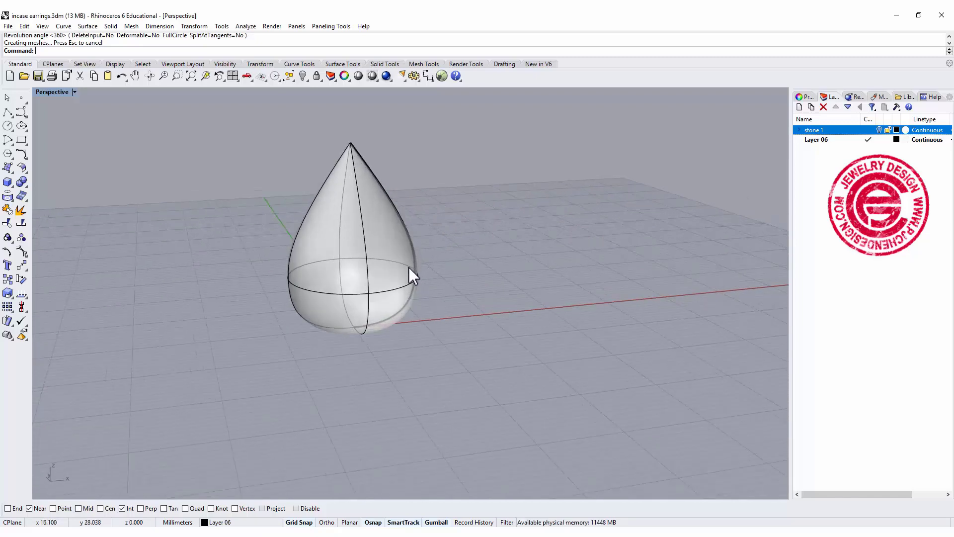
pyautogui.moveTo(410, 268)
pyautogui.mouseDown(button='right')
pyautogui.moveTo(475, 328)
pyautogui.moveTo(411, 250)
pyautogui.moveTo(466, 260)
pyautogui.mouseUp(button='right')
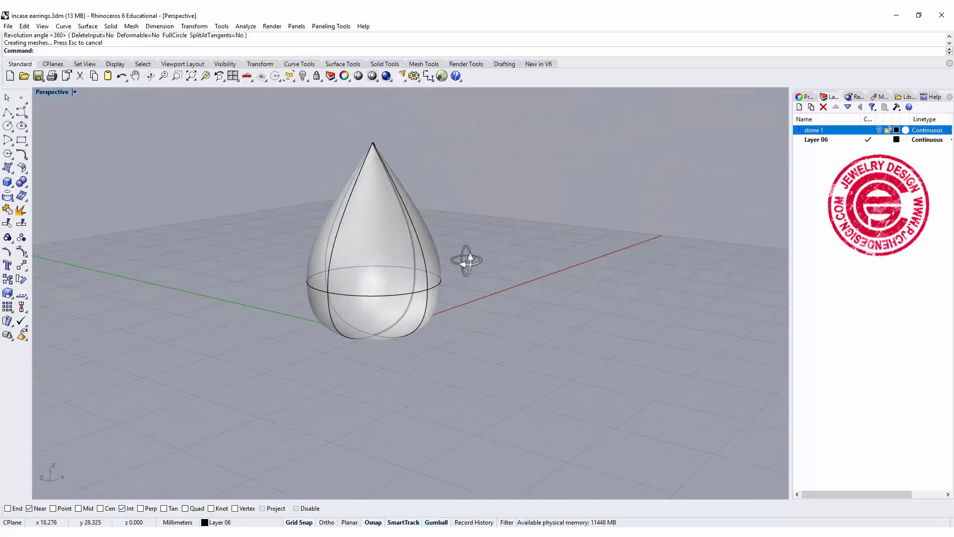
pyautogui.click(422, 287)
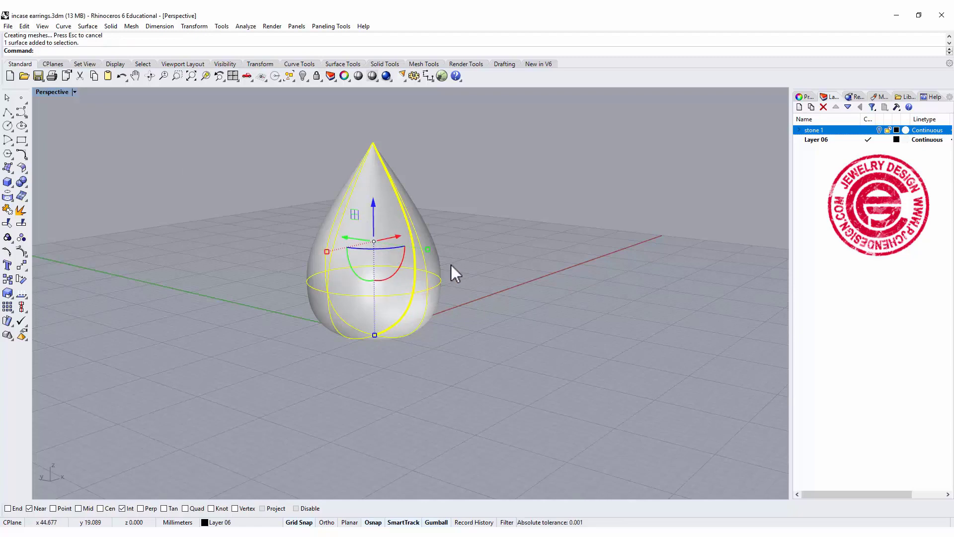
# Step: Start meshing the teardrop surface and preview the default mesh
pyautogui.moveTo(450, 265); pyautogui.dragTo(478, 310, button='right')
pyautogui.scroll(2, 474, 302)
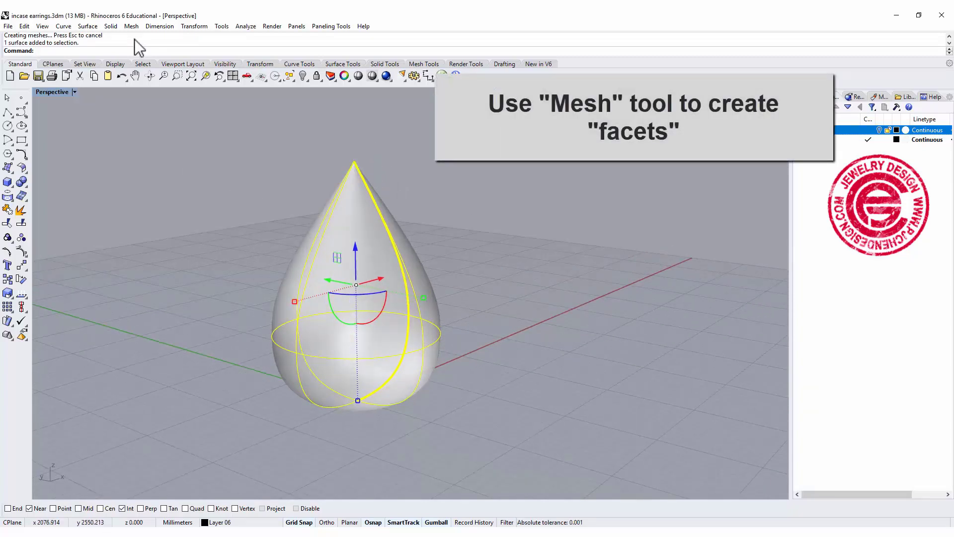
pyautogui.click(21, 198)
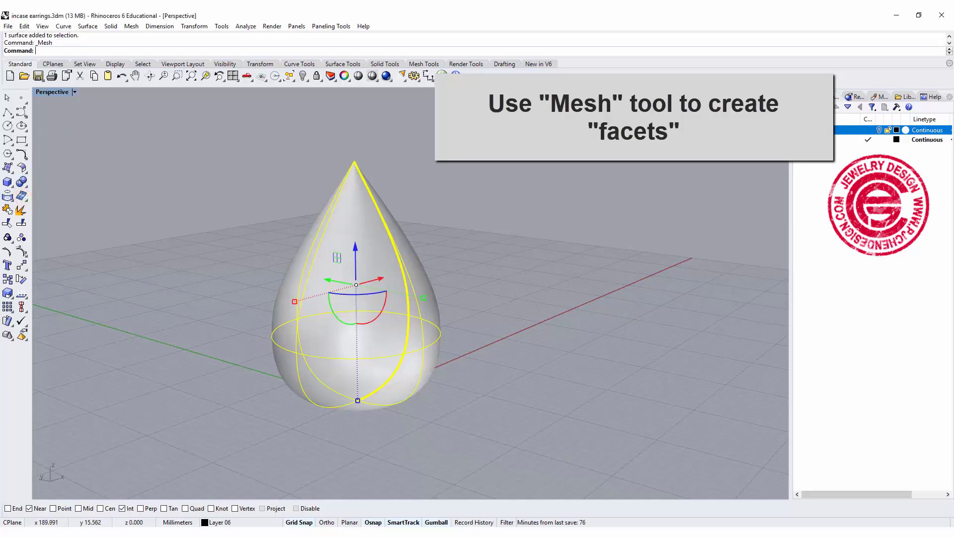
pyautogui.moveTo(793, 188); pyautogui.dragTo(749, 193)
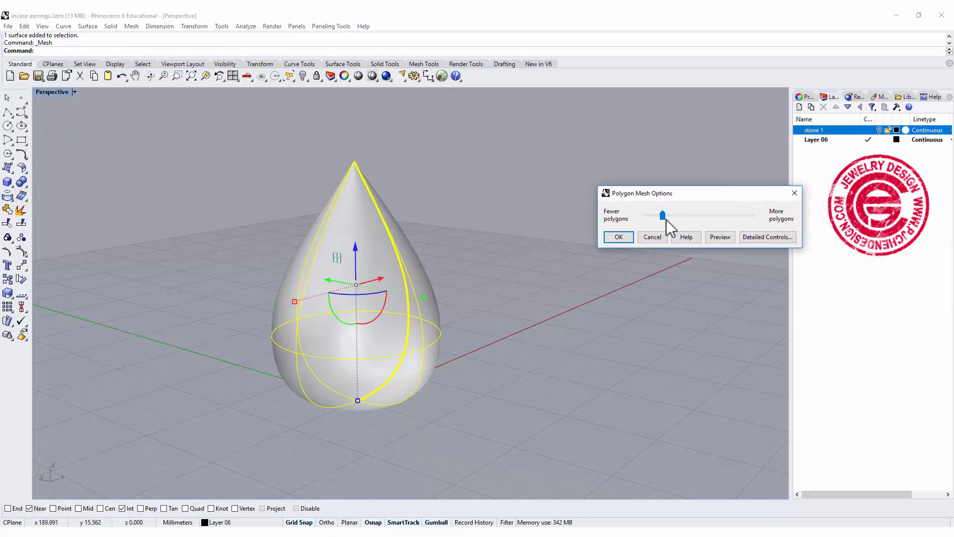
pyautogui.click(720, 236)
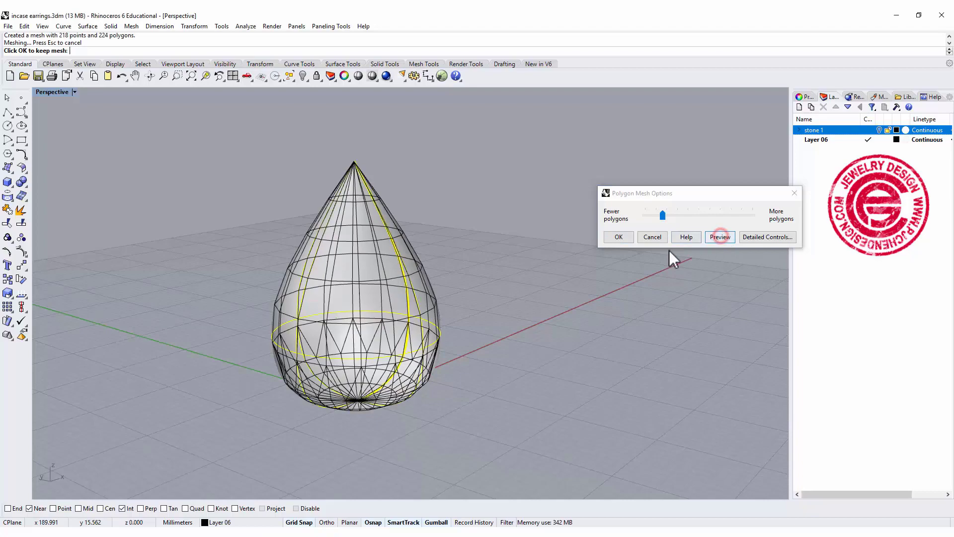
pyautogui.scroll(2, 429, 371)
# Step: Lower the polygon density slider and preview a coarse 128-polygon mesh
pyautogui.moveTo(428, 372); pyautogui.dragTo(507, 326, button='right')
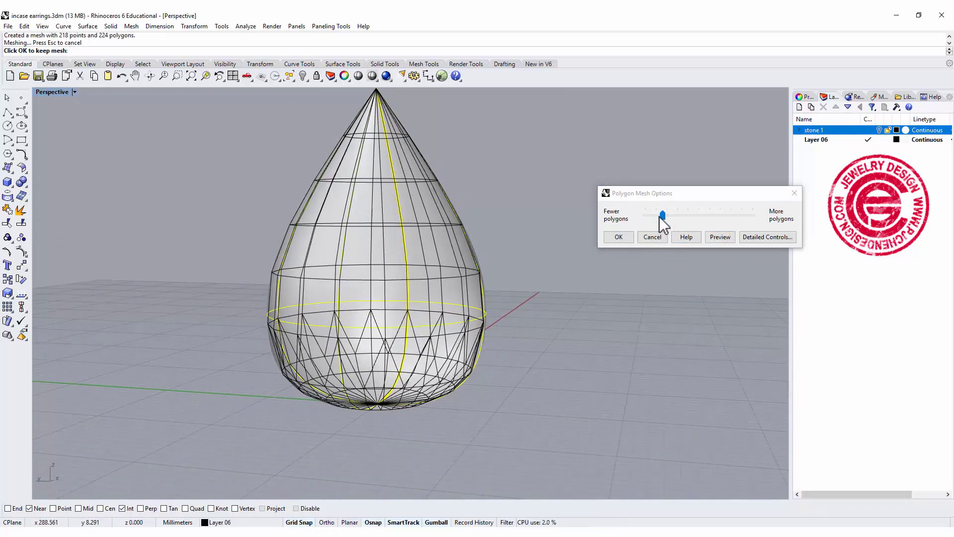
pyautogui.click(661, 216)
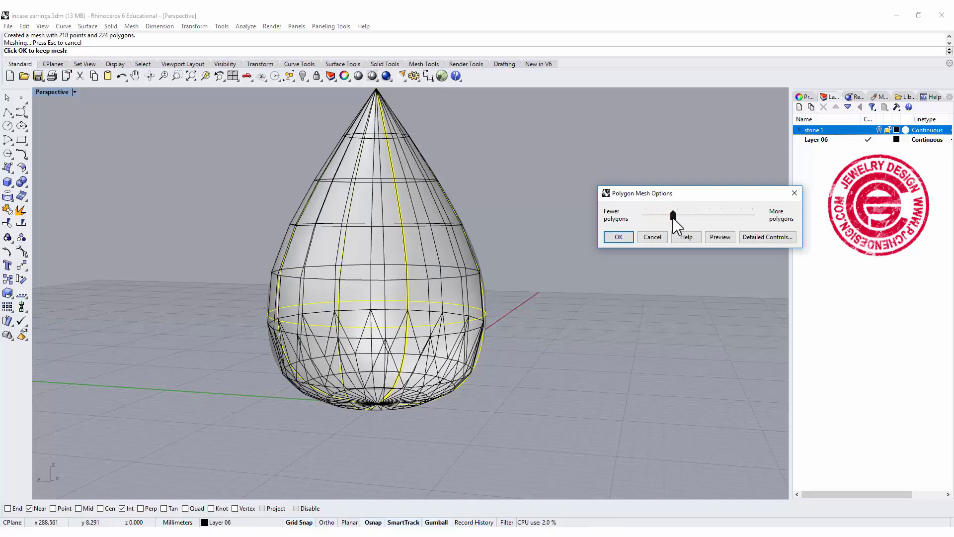
pyautogui.moveTo(673, 217); pyautogui.dragTo(654, 215)
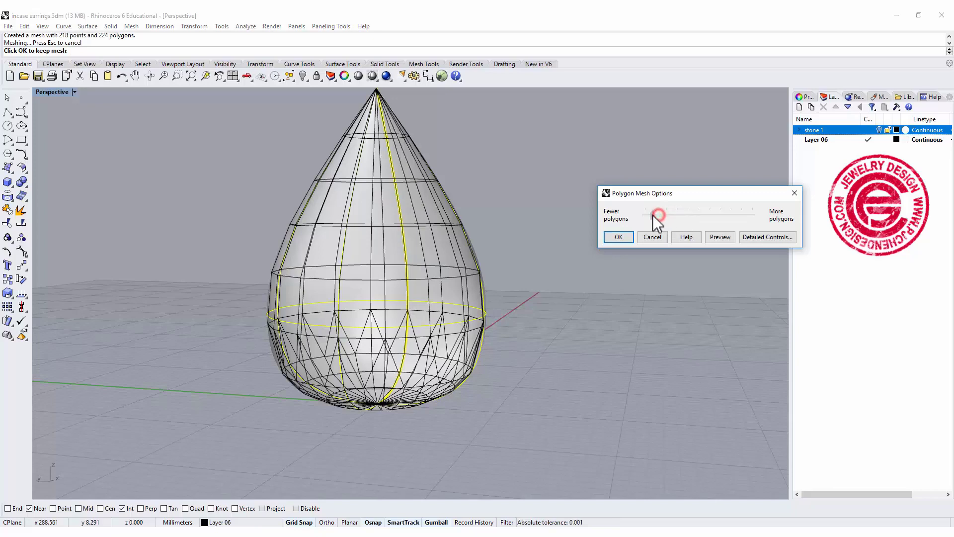
pyautogui.click(716, 239)
pyautogui.moveTo(526, 298)
pyautogui.mouseDown(button='right')
pyautogui.moveTo(545, 299)
pyautogui.moveTo(528, 331)
pyautogui.mouseUp(button='right')
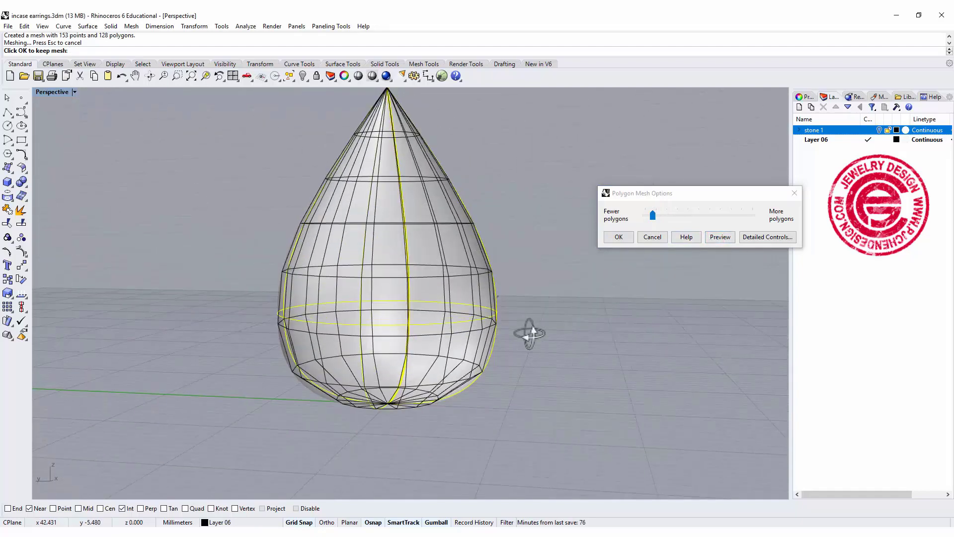
# Step: In Detailed Controls, enter density 0, aspect ratio 0, edge length 0.1, and preview
pyautogui.click(754, 237)
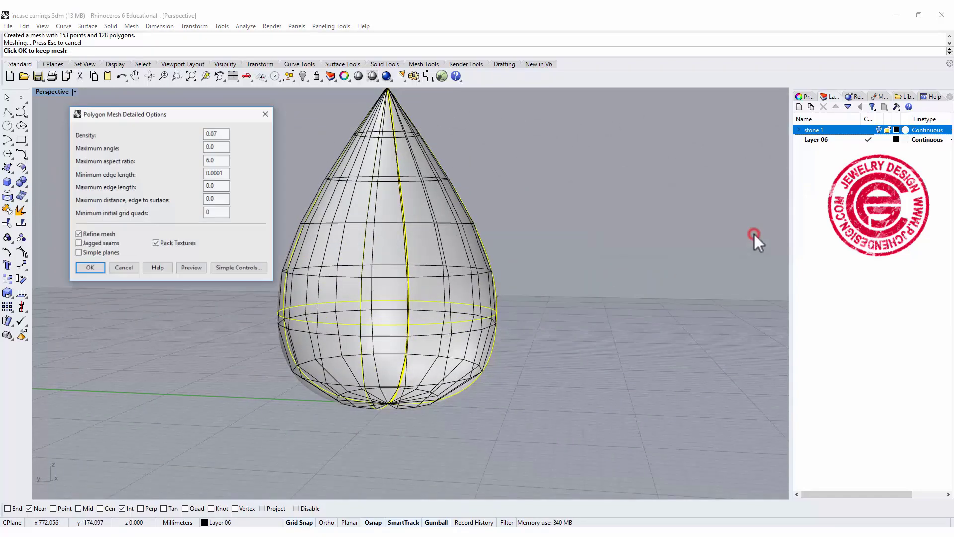
pyautogui.moveTo(220, 111); pyautogui.dragTo(639, 159)
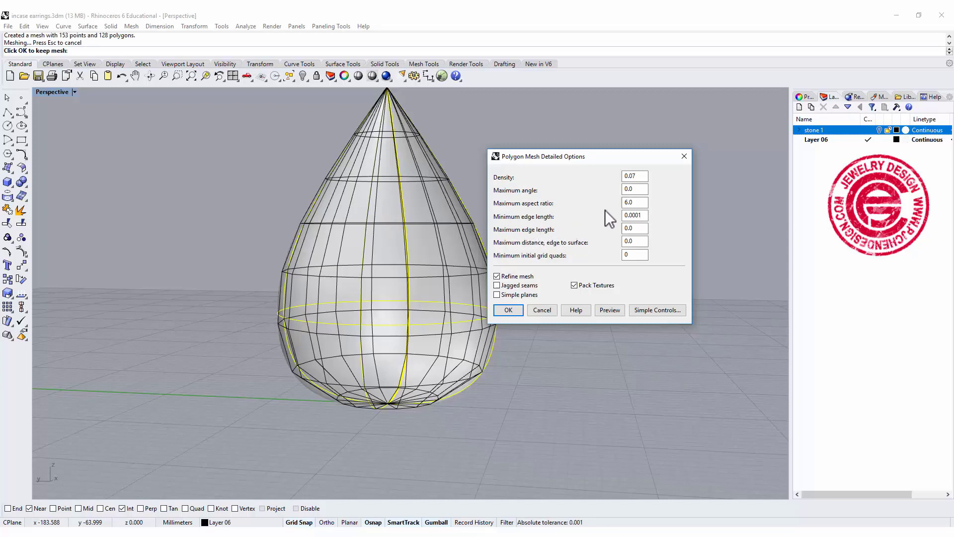
pyautogui.doubleClick(628, 177)
pyautogui.write('0')
pyautogui.doubleClick(628, 202)
pyautogui.write('0')
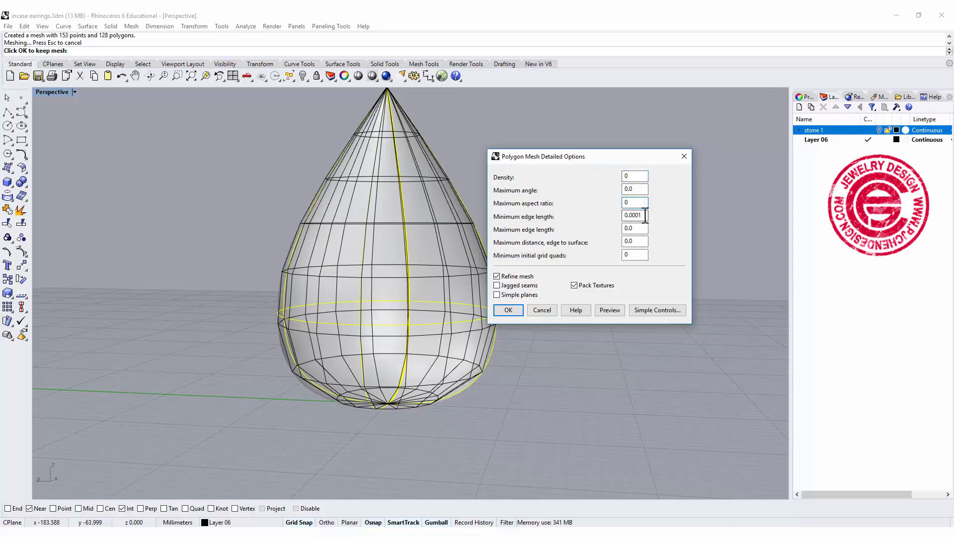
pyautogui.doubleClick(645, 216)
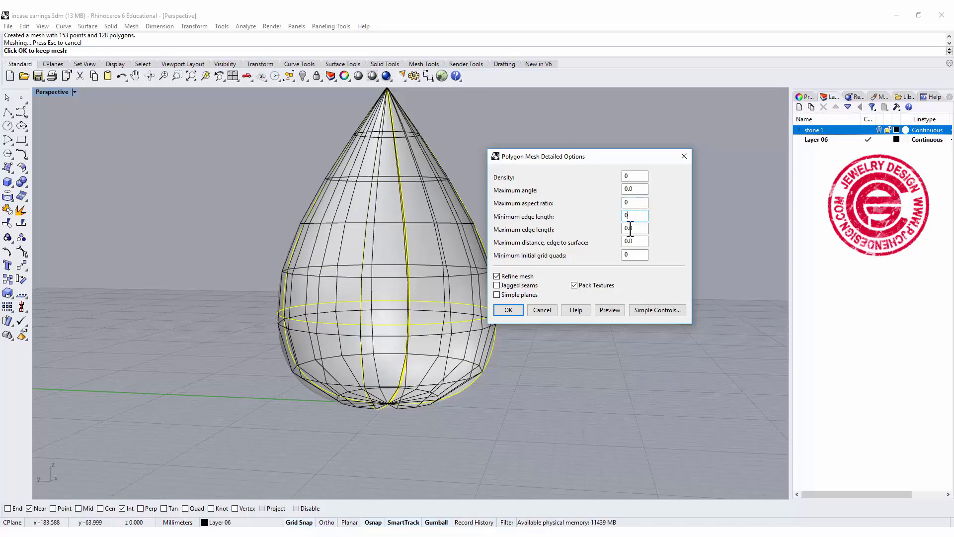
pyautogui.click(610, 309)
pyautogui.moveTo(522, 351); pyautogui.dragTo(426, 372, button='right')
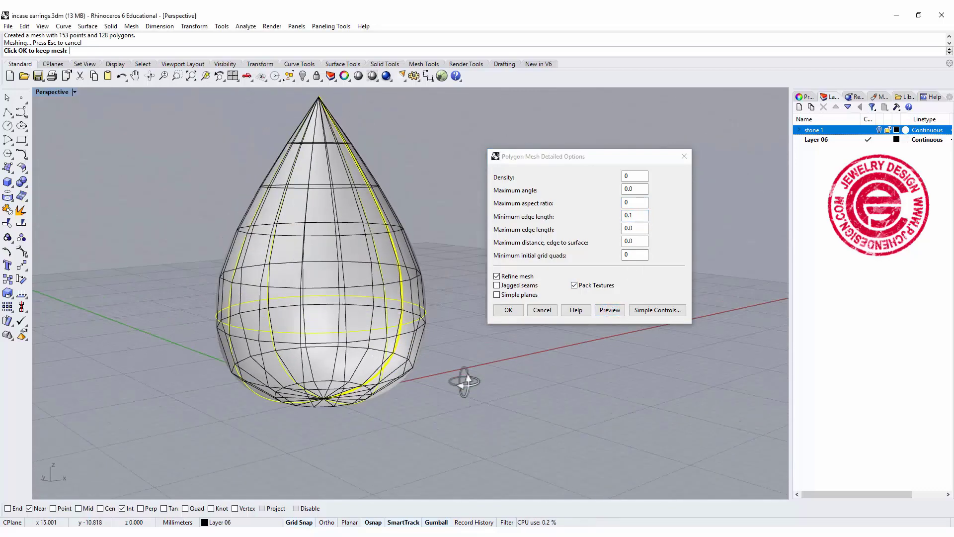
pyautogui.scroll(2, 426, 372)
pyautogui.scroll(3, 363, 384)
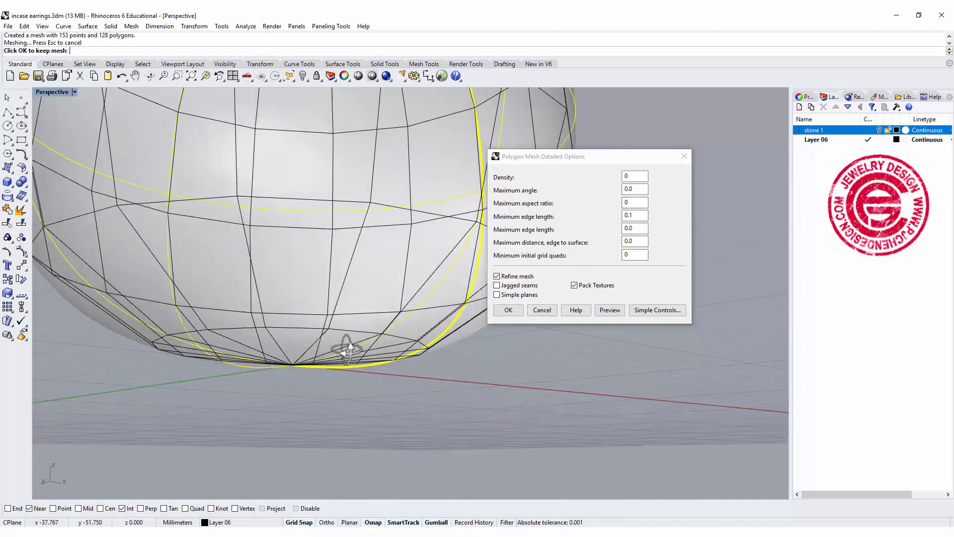
pyautogui.scroll(2, 340, 347)
pyautogui.scroll(-5, 394, 261)
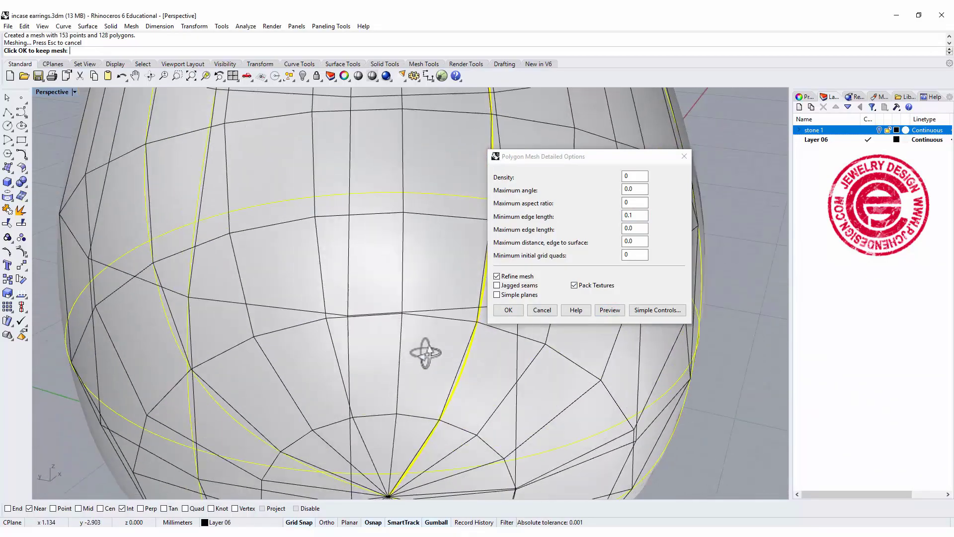
pyautogui.moveTo(426, 352); pyautogui.dragTo(447, 348, button='right')
pyautogui.moveTo(522, 387)
pyautogui.mouseDown(button='right')
pyautogui.moveTo(431, 389)
pyautogui.moveTo(454, 384)
pyautogui.moveTo(450, 365)
pyautogui.mouseUp(button='right')
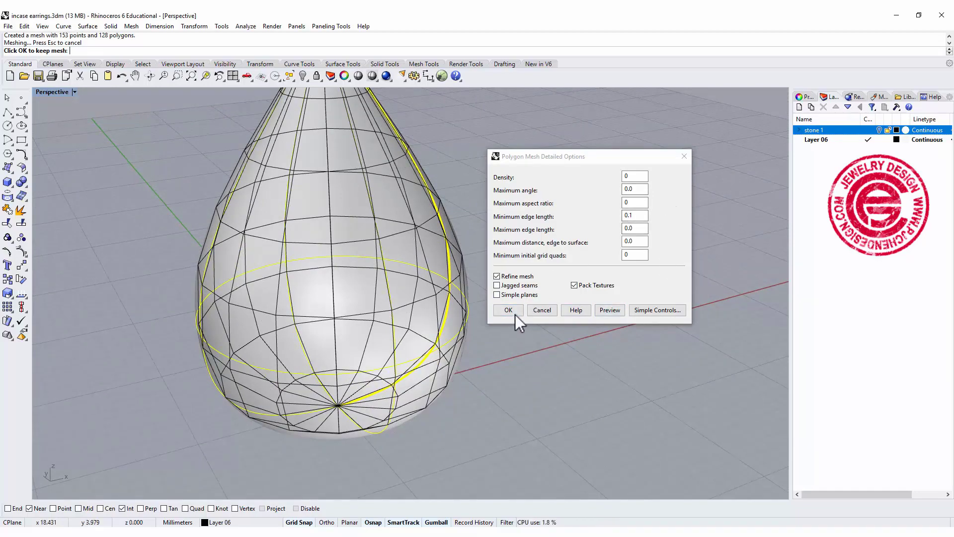
# Step: Accept the mesh, hide the original teardrop surface, and select the mesh
pyautogui.click(508, 310)
pyautogui.moveTo(482, 347)
pyautogui.mouseDown(button='right')
pyautogui.moveTo(539, 300)
pyautogui.moveTo(506, 345)
pyautogui.mouseUp(button='right')
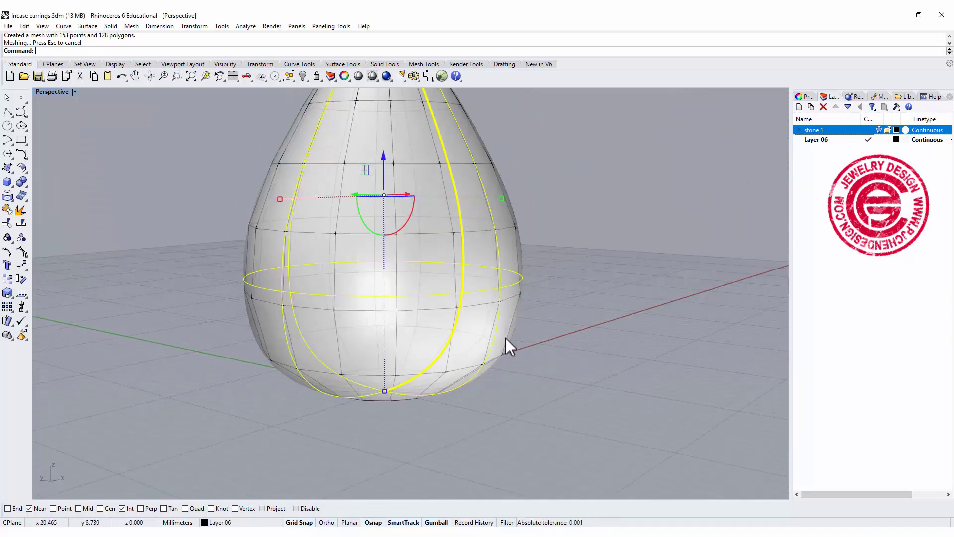
pyautogui.click(522, 309)
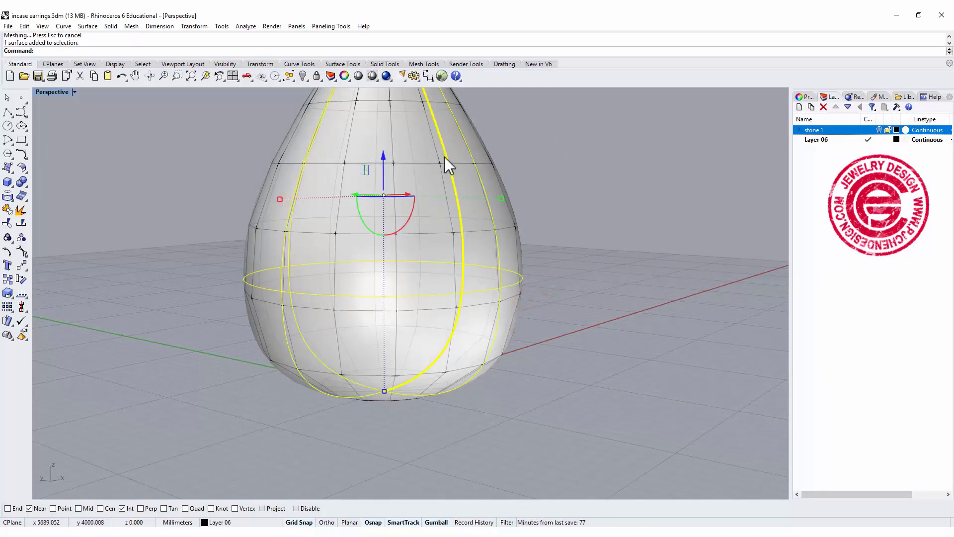
pyautogui.click(302, 75)
pyautogui.moveTo(527, 295)
pyautogui.mouseDown(button='right')
pyautogui.moveTo(596, 284)
pyautogui.moveTo(396, 326)
pyautogui.moveTo(519, 298)
pyautogui.mouseUp(button='right')
pyautogui.click(519, 298)
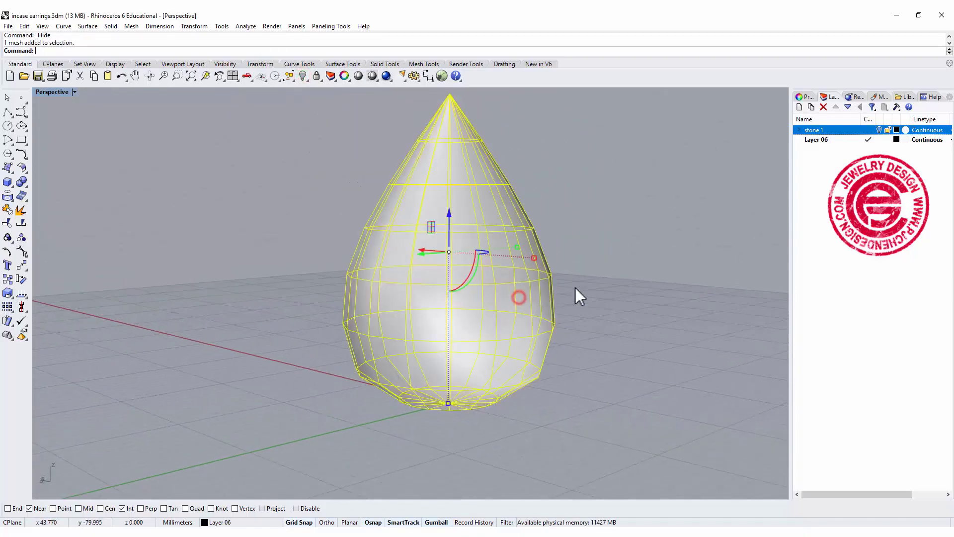
pyautogui.keyDown('shift'); pyautogui.moveTo(574, 286); pyautogui.dragTo(486, 294, button='right'); pyautogui.keyUp('shift')
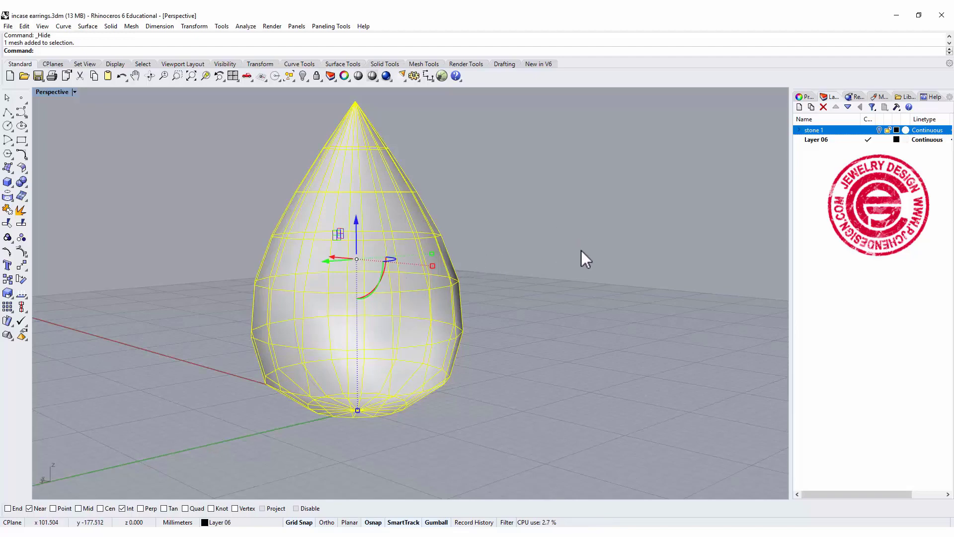
pyautogui.write('re')
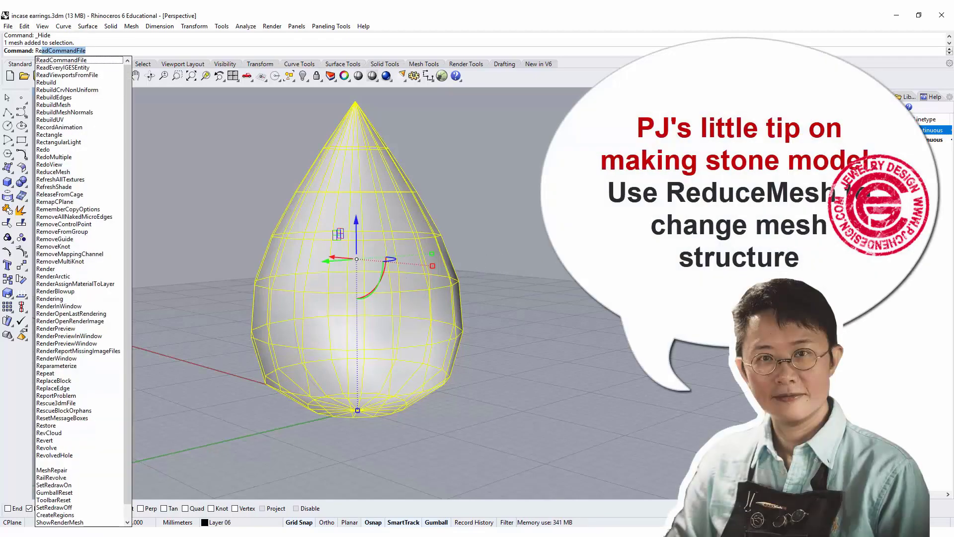
pyautogui.write('duceMesh')
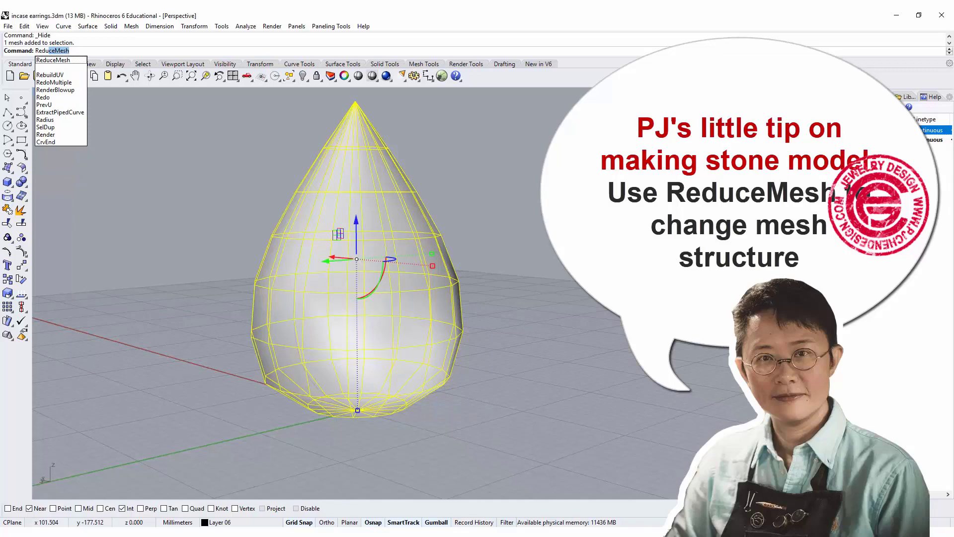
# Step: Run ReduceMesh and preview reducing the teardrop mesh to 180 faces
pyautogui.press('Return')
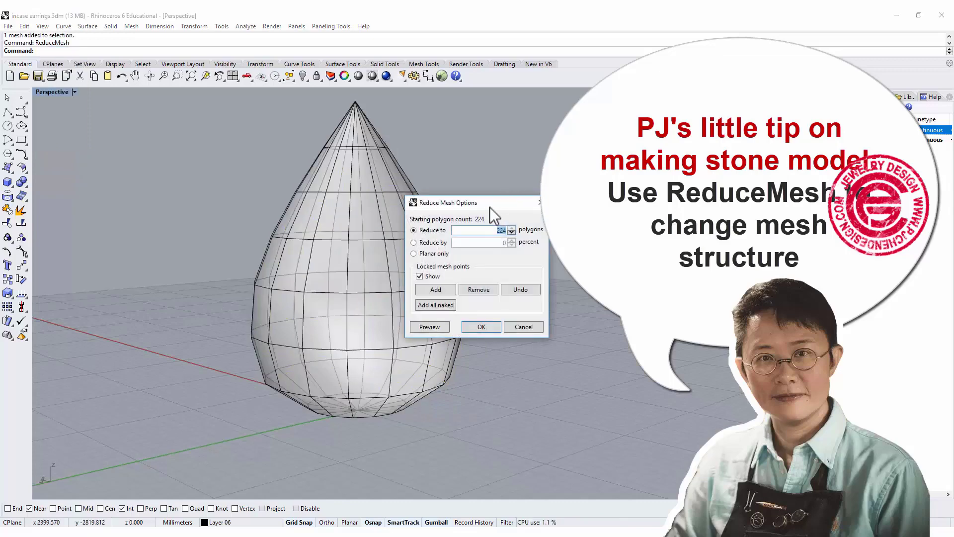
pyautogui.moveTo(502, 206); pyautogui.dragTo(642, 161)
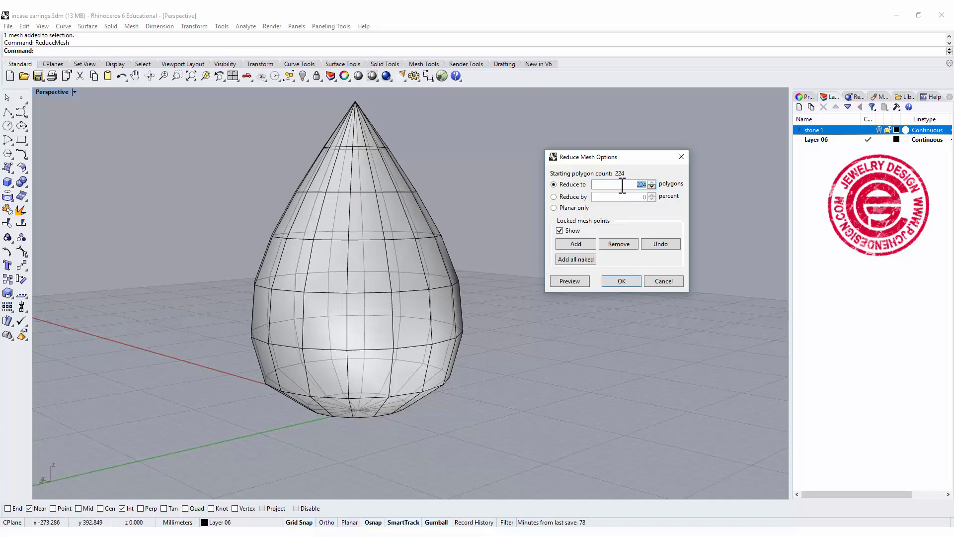
pyautogui.write('180')
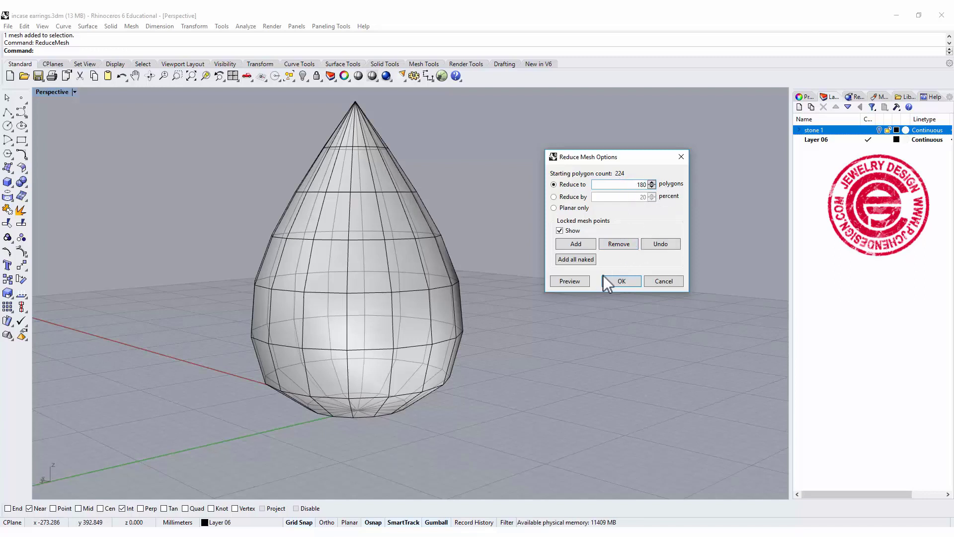
pyautogui.click(580, 284)
pyautogui.moveTo(465, 335)
pyautogui.mouseDown(button='right')
pyautogui.moveTo(389, 363)
pyautogui.moveTo(452, 369)
pyautogui.mouseUp(button='right')
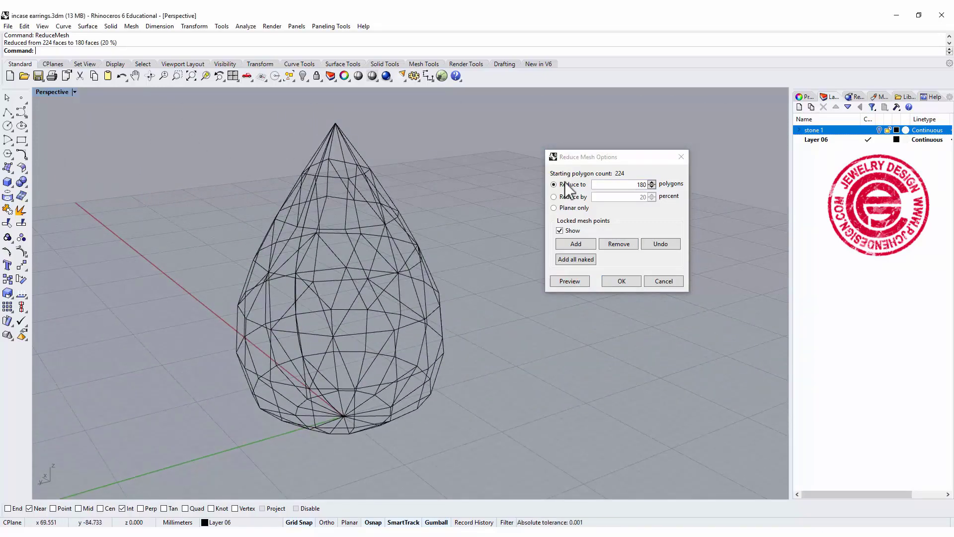
# Step: Switch to a 40 percent reduction and preview the 134-face result
pyautogui.click(553, 197)
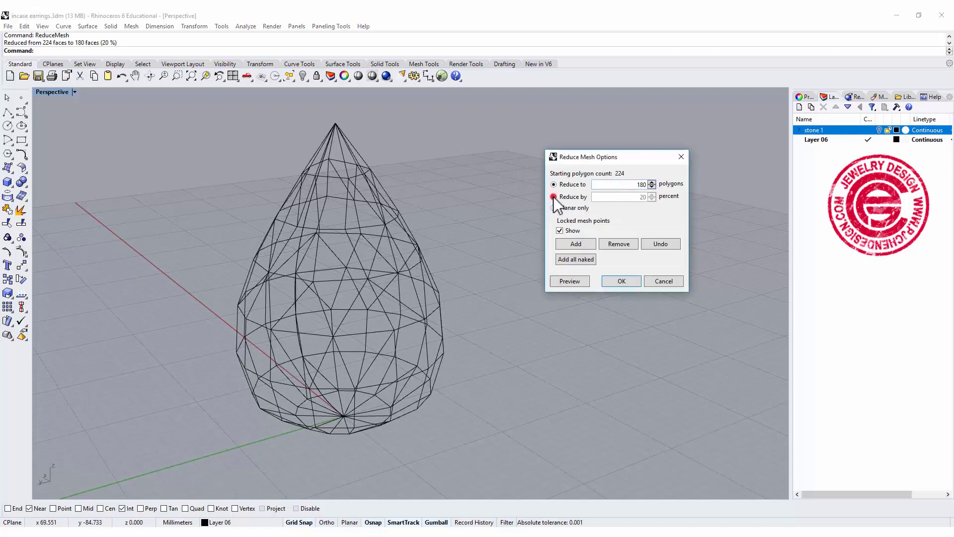
pyautogui.click(637, 200)
pyautogui.write('40')
pyautogui.click(583, 281)
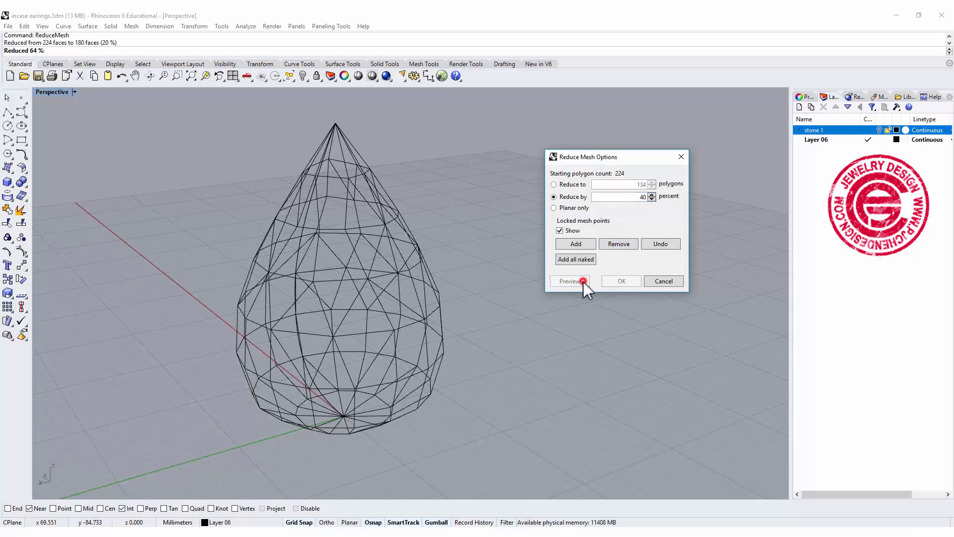
pyautogui.moveTo(511, 343)
pyautogui.mouseDown(button='right')
pyautogui.moveTo(389, 351)
pyautogui.moveTo(336, 341)
pyautogui.moveTo(306, 291)
pyautogui.moveTo(336, 272)
pyautogui.moveTo(421, 281)
pyautogui.mouseUp(button='right')
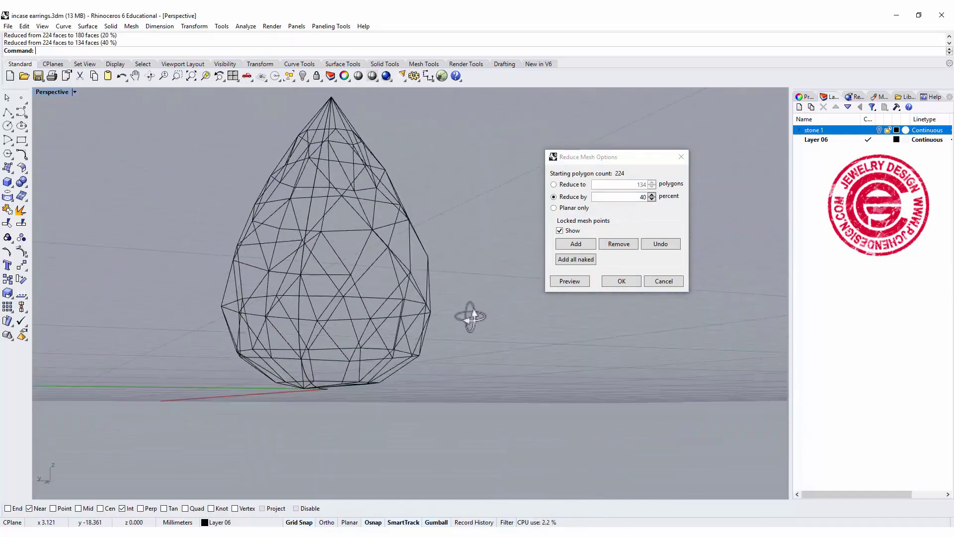
pyautogui.moveTo(471, 317); pyautogui.dragTo(438, 345, button='right')
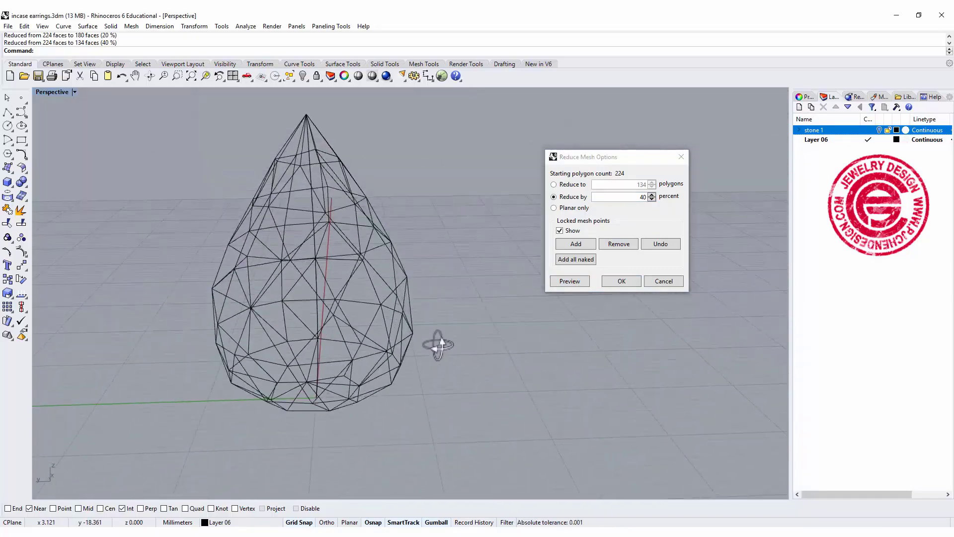
pyautogui.moveTo(438, 346); pyautogui.dragTo(508, 341, button='right')
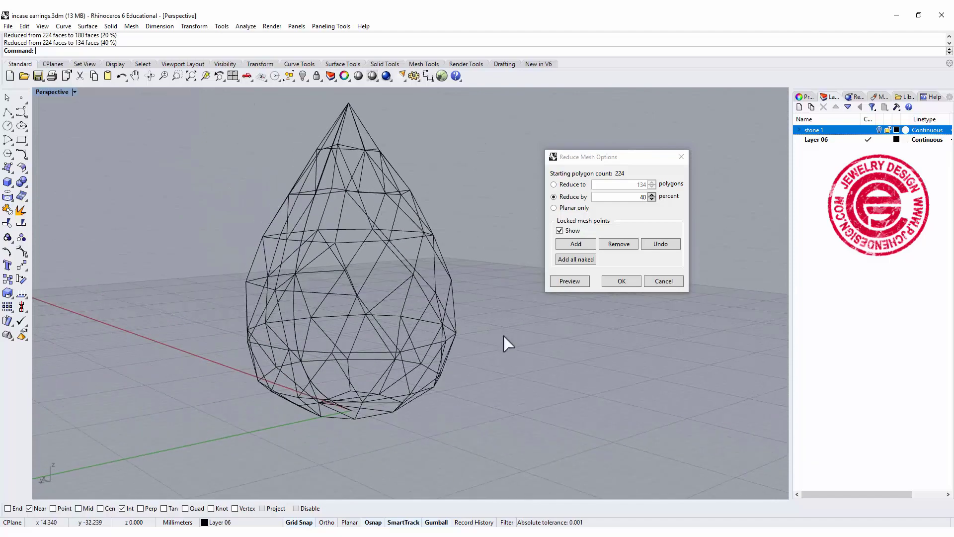
# Step: Apply the reduction, switch to shaded display, and convert the mesh to a polysurface
pyautogui.click(621, 282)
pyautogui.hotkey('ctrl', 'alt', 's')
pyautogui.moveTo(535, 299)
pyautogui.mouseDown(button='right')
pyautogui.moveTo(571, 299)
pyautogui.moveTo(618, 277)
pyautogui.moveTo(618, 309)
pyautogui.moveTo(433, 345)
pyautogui.moveTo(427, 301)
pyautogui.moveTo(496, 309)
pyautogui.moveTo(565, 294)
pyautogui.moveTo(588, 313)
pyautogui.moveTo(558, 316)
pyautogui.mouseUp(button='right')
pyautogui.click(506, 306)
pyautogui.write('P')
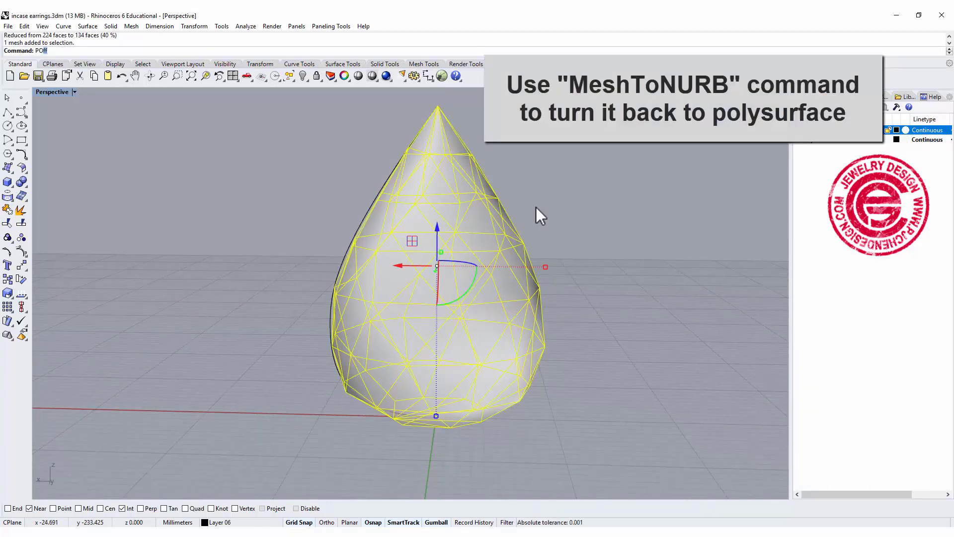
pyautogui.press('BackSpace')
pyautogui.press('BackSpace')
pyautogui.write('Mesh')
pyautogui.write('T')
pyautogui.press('Return')
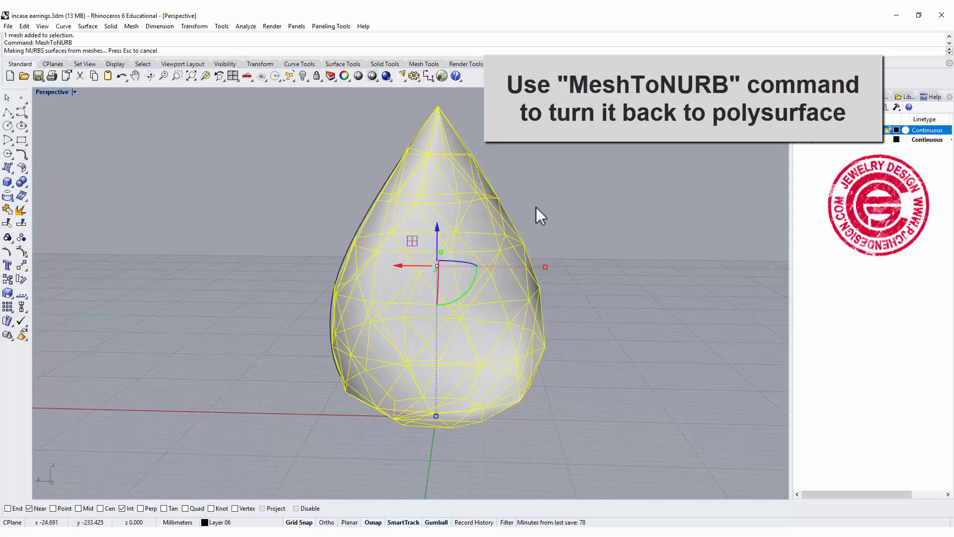
# Step: Inspect the new faceted stone polysurface by selecting it and orbiting around it
pyautogui.click(539, 203)
pyautogui.moveTo(544, 274); pyautogui.dragTo(538, 279, button='right')
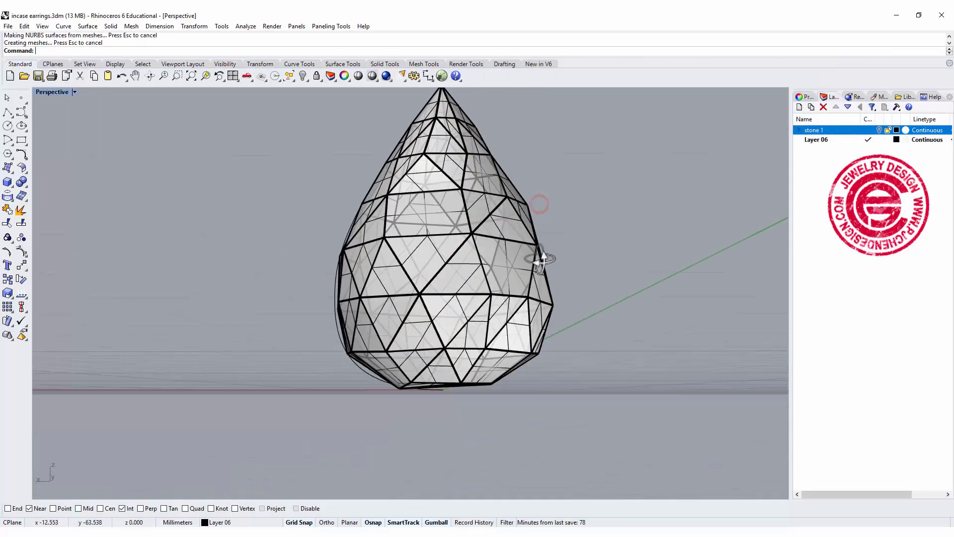
pyautogui.click(539, 280)
pyautogui.click(550, 250)
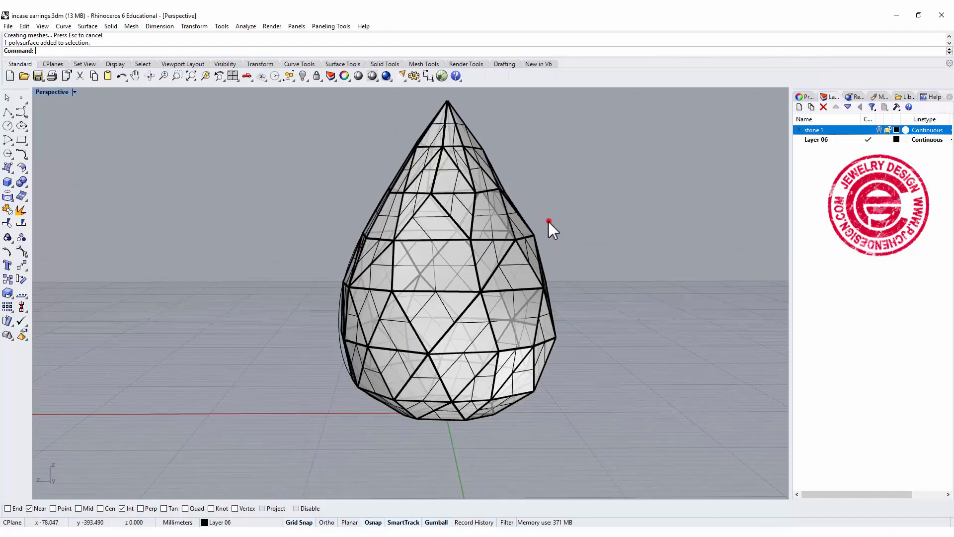
pyautogui.moveTo(548, 223)
pyautogui.mouseDown(button='right')
pyautogui.moveTo(555, 247)
pyautogui.moveTo(549, 241)
pyautogui.mouseUp(button='right')
pyautogui.scroll(3, 533, 264)
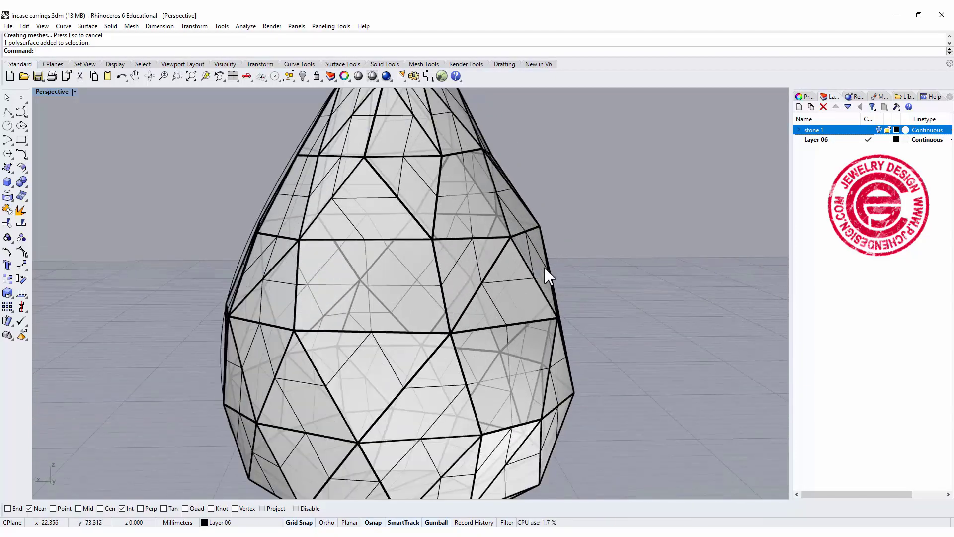
pyautogui.click(532, 231)
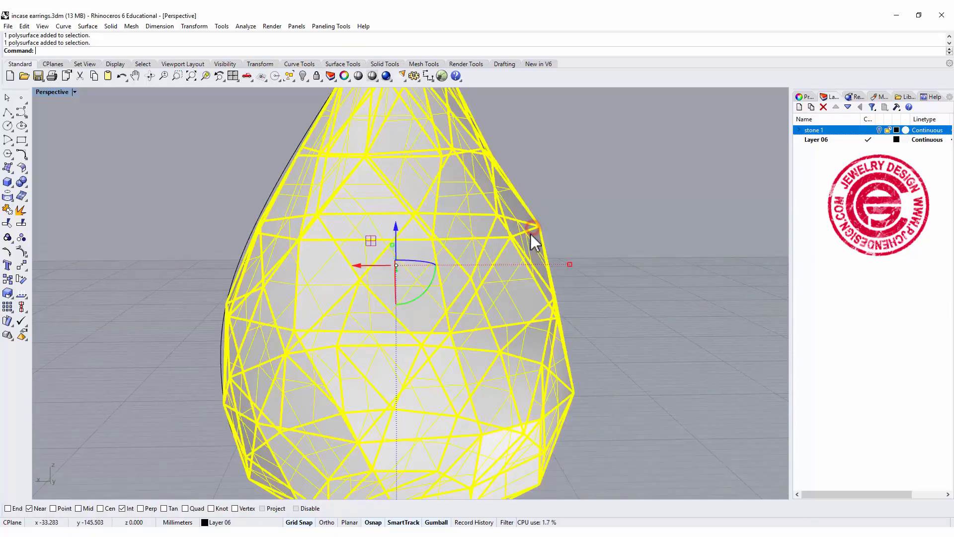
pyautogui.click(582, 227)
pyautogui.moveTo(581, 227)
pyautogui.mouseDown(button='right')
pyautogui.moveTo(458, 256)
pyautogui.moveTo(521, 251)
pyautogui.moveTo(510, 228)
pyautogui.mouseUp(button='right')
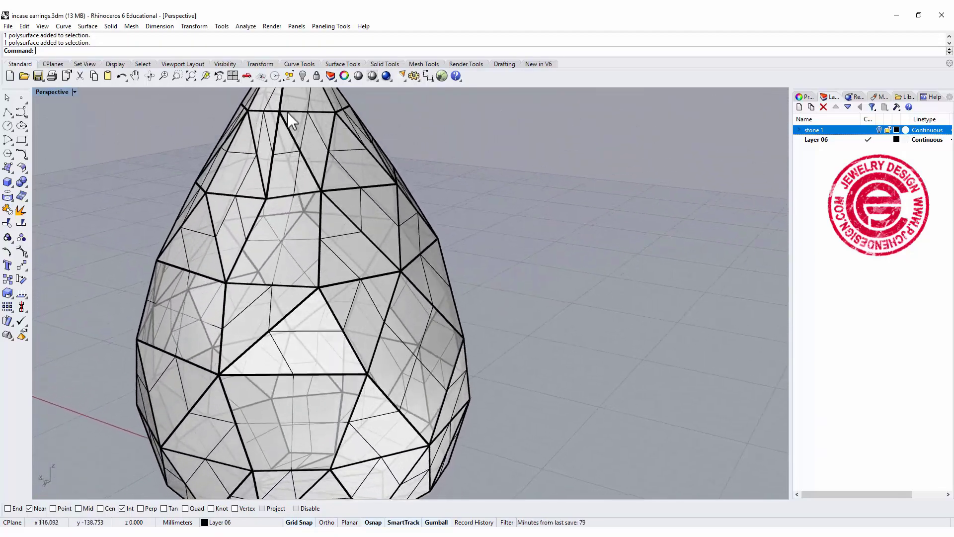
# Step: Select all meshes with SelMesh and delete them
pyautogui.click(291, 77)
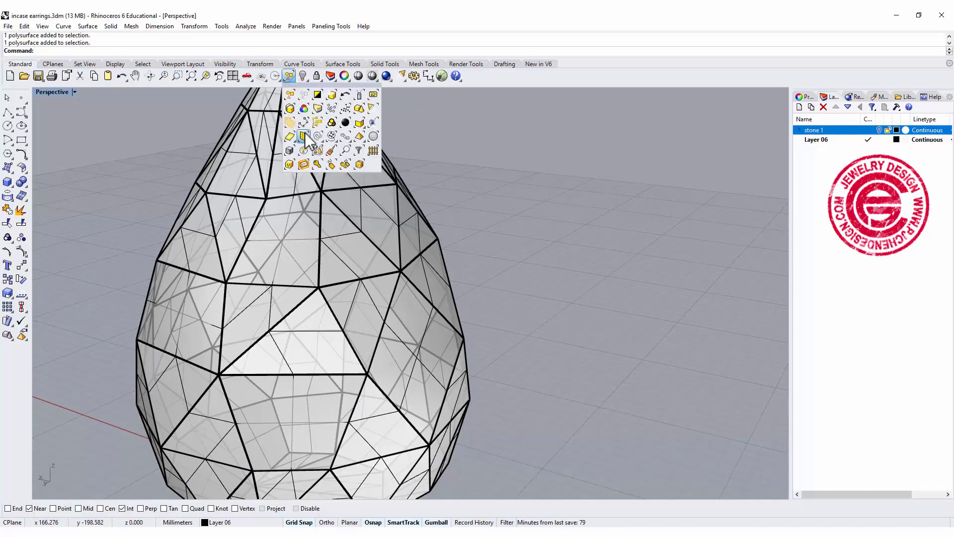
pyautogui.click(310, 141)
pyautogui.press('Delete')
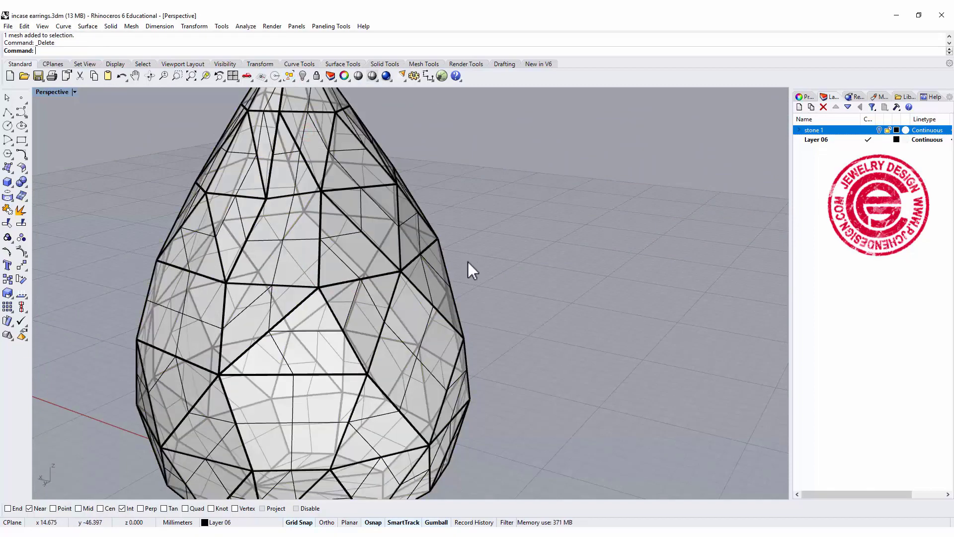
pyautogui.scroll(-3, 467, 262)
pyautogui.moveTo(468, 261)
pyautogui.mouseDown(button='right')
pyautogui.moveTo(548, 321)
pyautogui.moveTo(551, 295)
pyautogui.mouseUp(button='right')
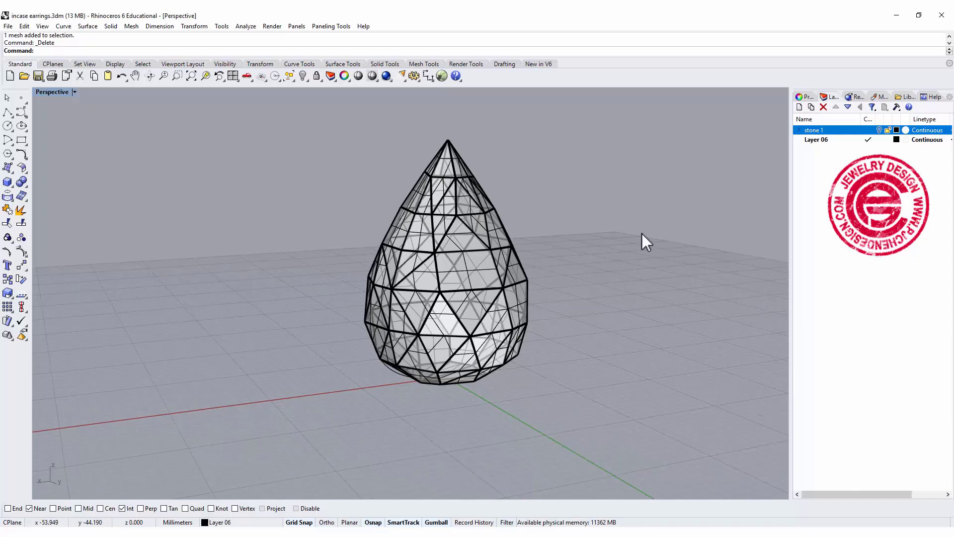
# Step: Show the smooth stone, change it to Layer 07, and turn off Layer 06
pyautogui.click(528, 304)
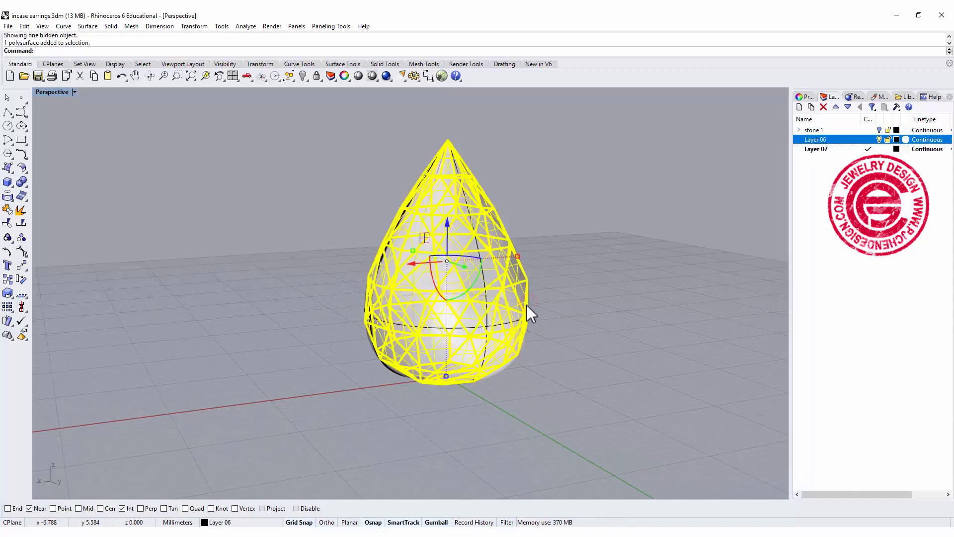
pyautogui.click(463, 328)
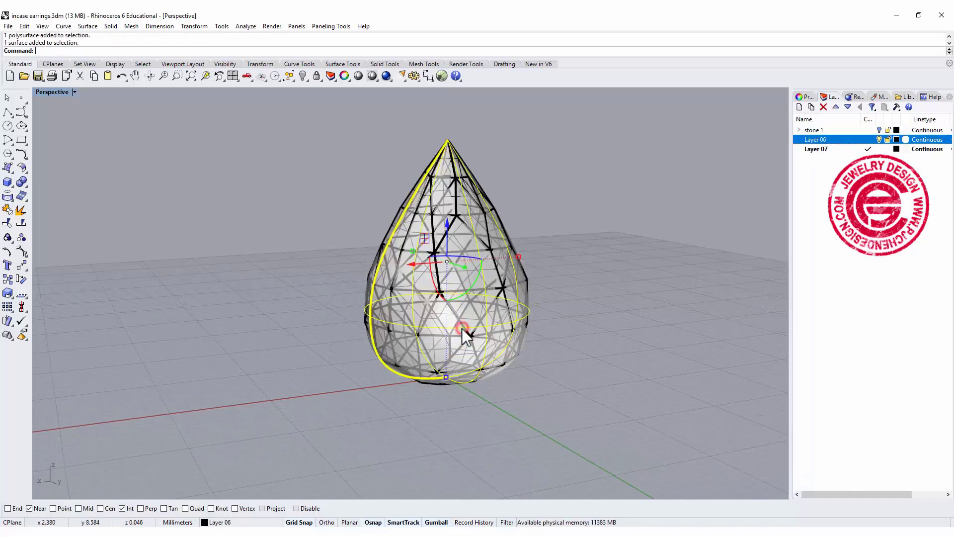
pyautogui.rightClick(816, 150)
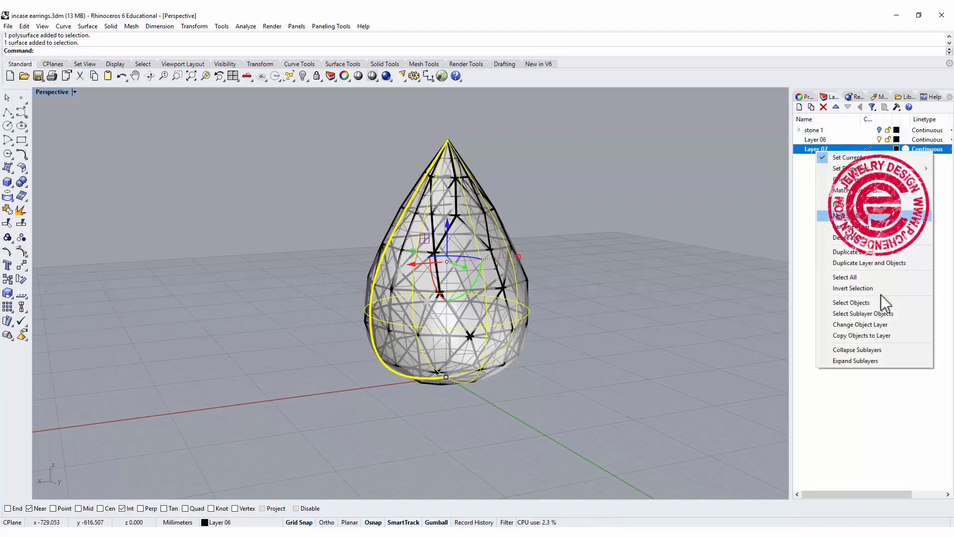
pyautogui.click(904, 325)
pyautogui.click(879, 141)
pyautogui.click(645, 248)
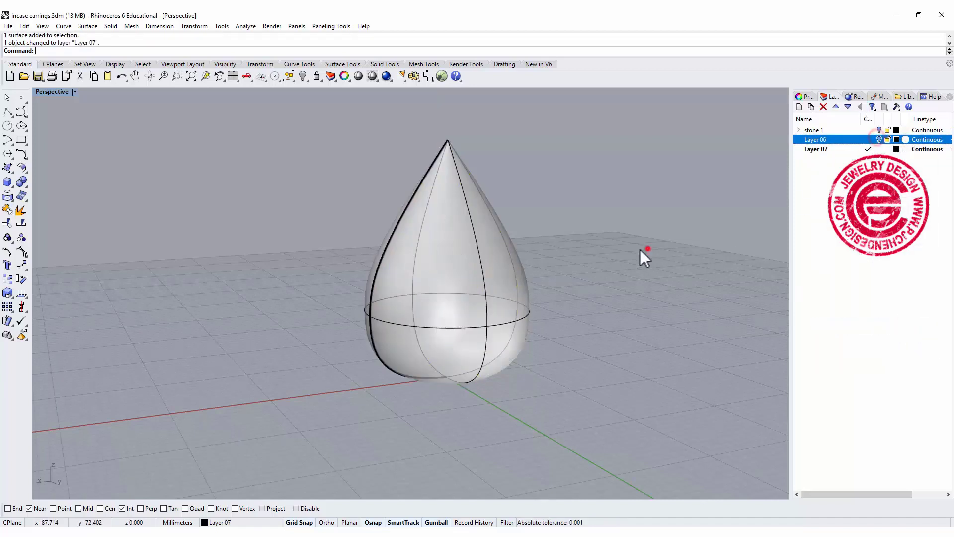
pyautogui.moveTo(585, 219)
pyautogui.mouseDown(button='right')
pyautogui.moveTo(628, 307)
pyautogui.moveTo(391, 172)
pyautogui.mouseUp(button='right')
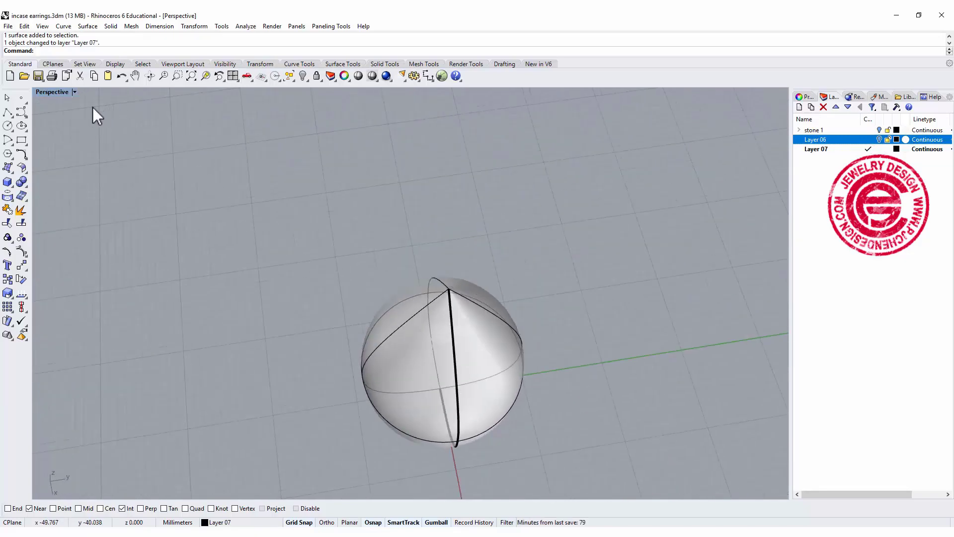
# Step: Maximize the Top view and create a new red Layer 08 as the current layer
pyautogui.doubleClick(48, 95)
pyautogui.doubleClick(43, 93)
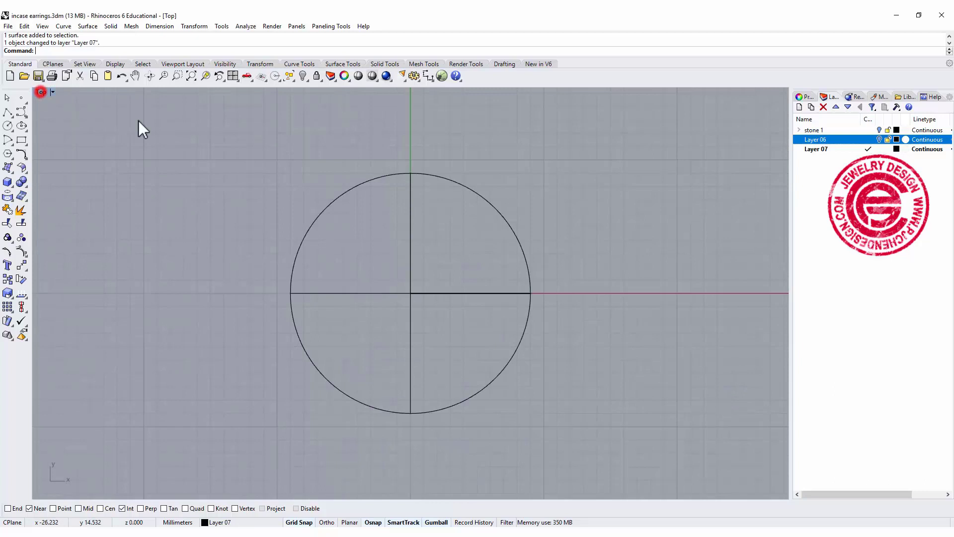
pyautogui.moveTo(426, 228); pyautogui.dragTo(406, 201, button='right')
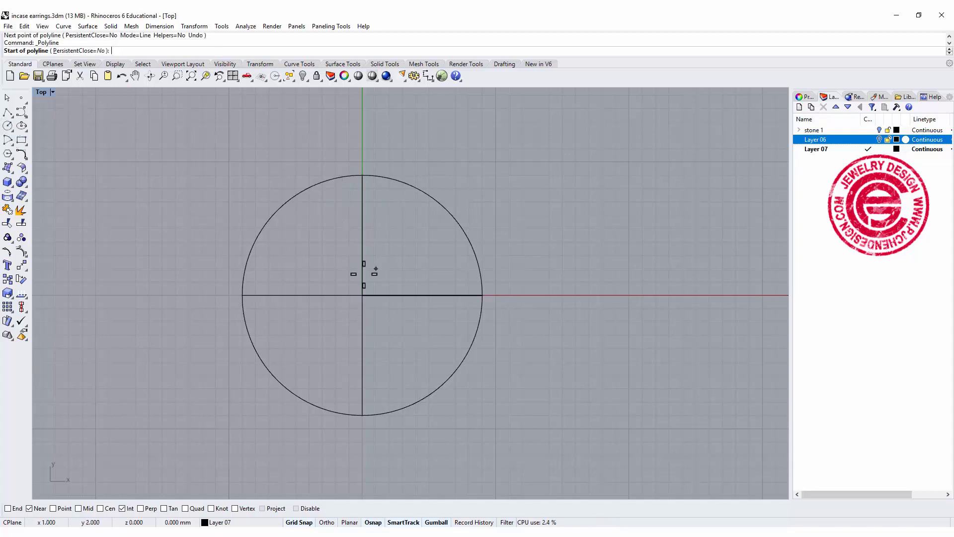
pyautogui.click(8, 114)
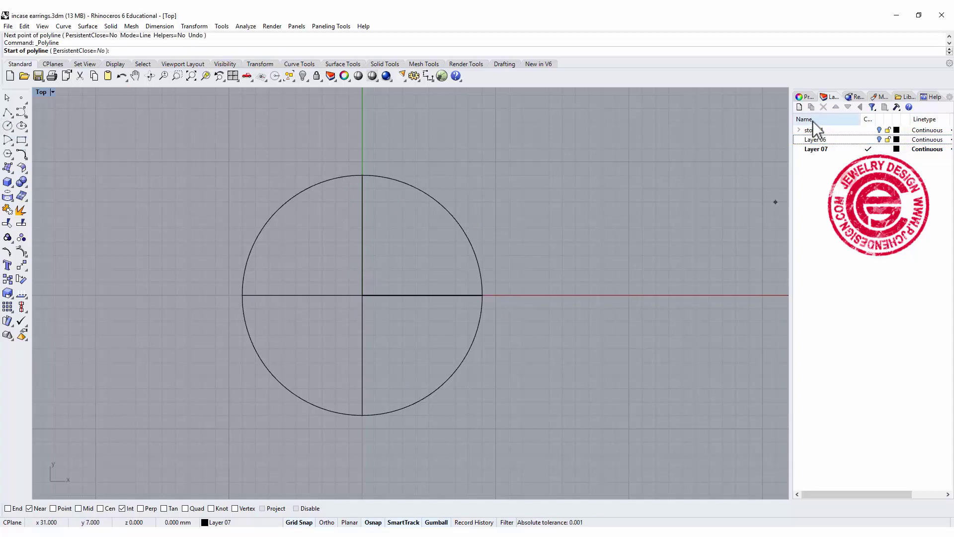
pyautogui.click(799, 107)
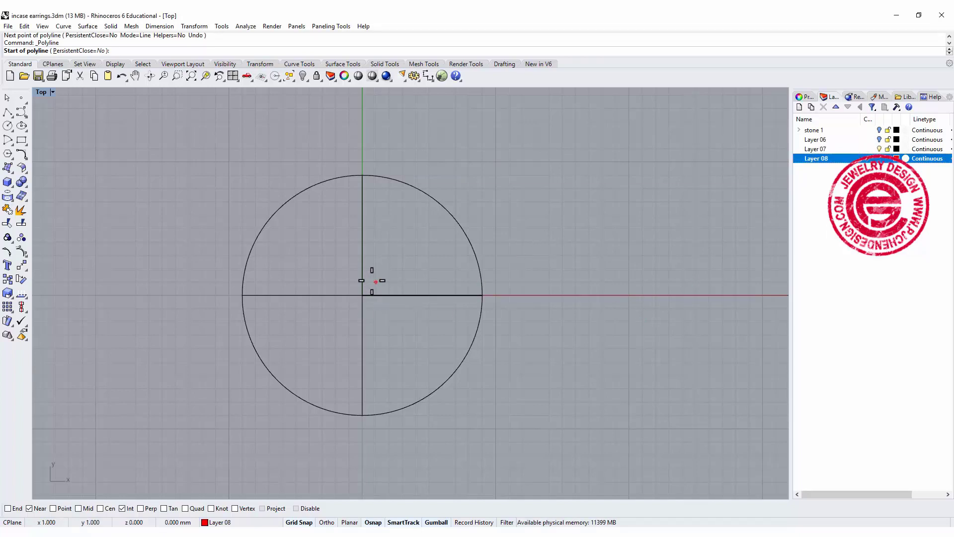
pyautogui.write('0')
# Step: Draw a 7 mm polyline up the Y axis from the origin and select it
pyautogui.press('Return')
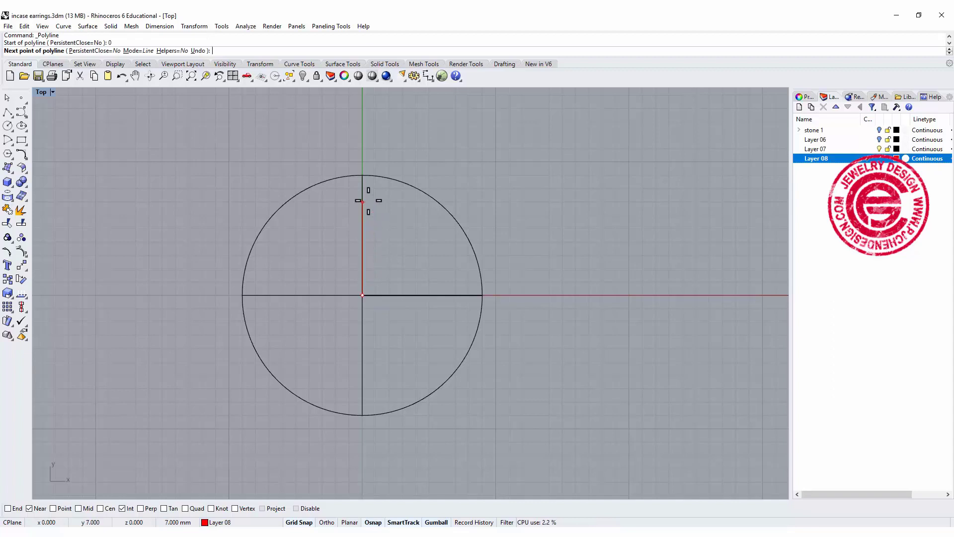
pyautogui.click(364, 201)
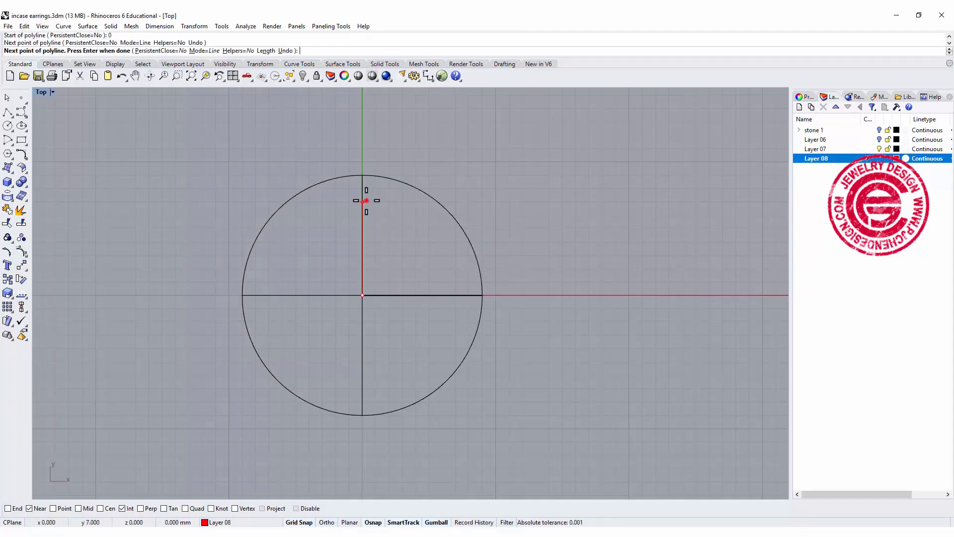
pyautogui.press('Return')
pyautogui.click(364, 207)
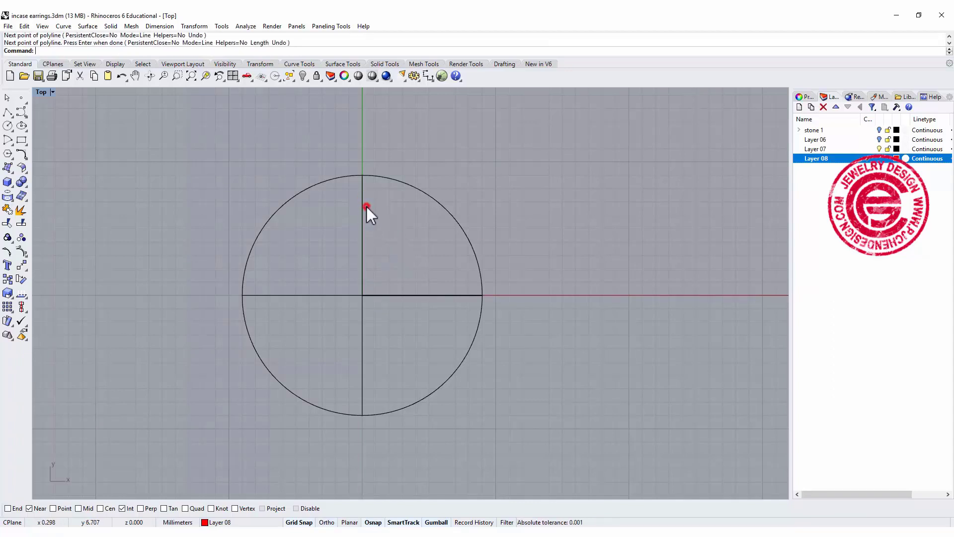
pyautogui.click(385, 239)
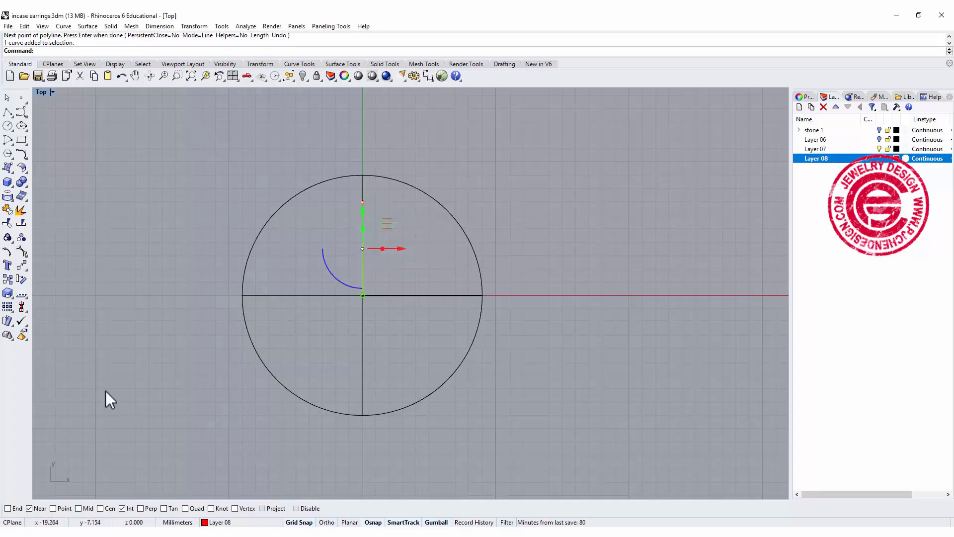
# Step: Polar-array the line around the origin into 12 copies over 360°
pyautogui.click(9, 308)
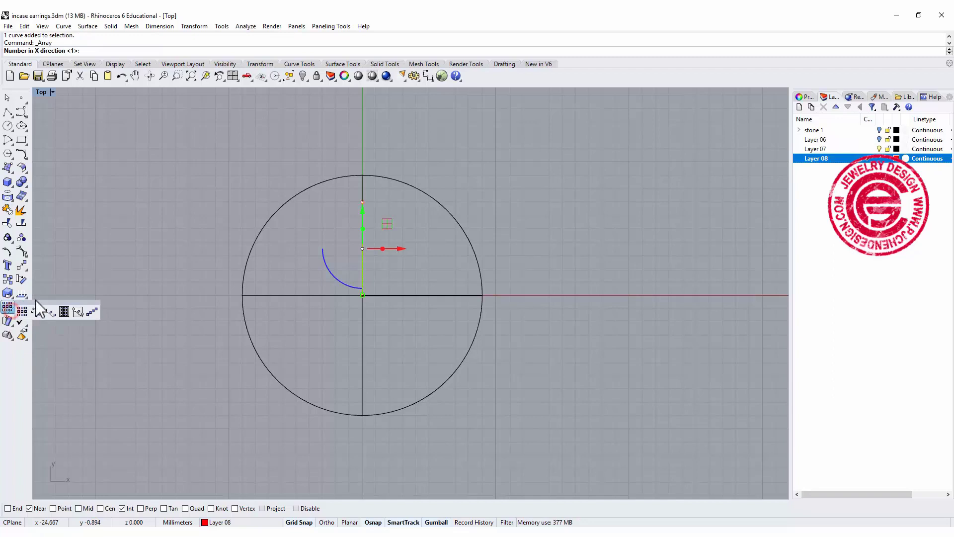
pyautogui.click(39, 311)
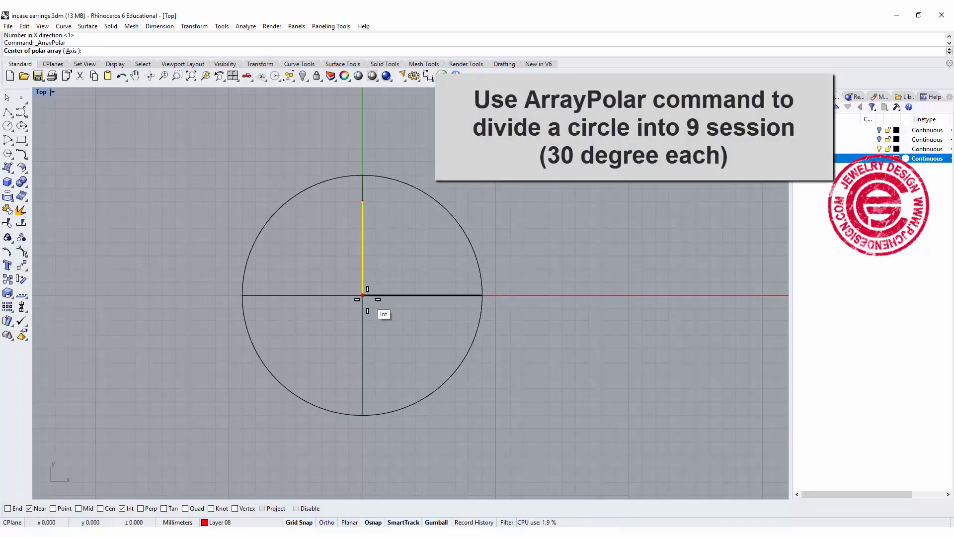
pyautogui.click(361, 297)
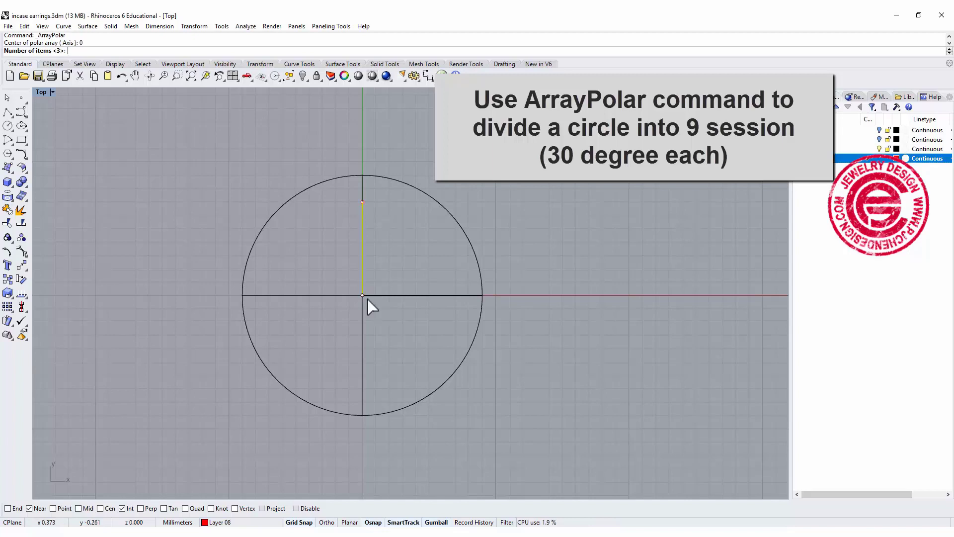
pyautogui.write('12')
pyautogui.press('Return')
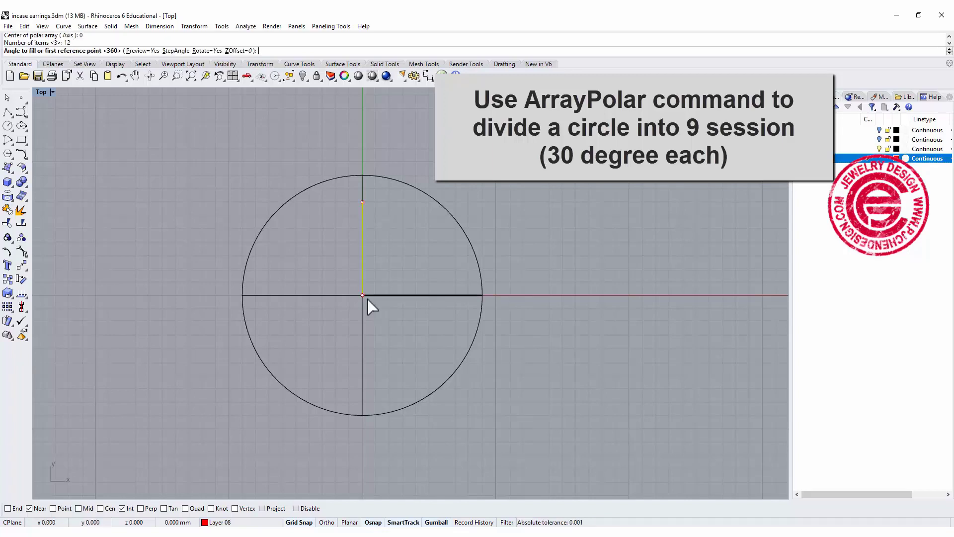
pyautogui.press('Return')
pyautogui.press('Return')
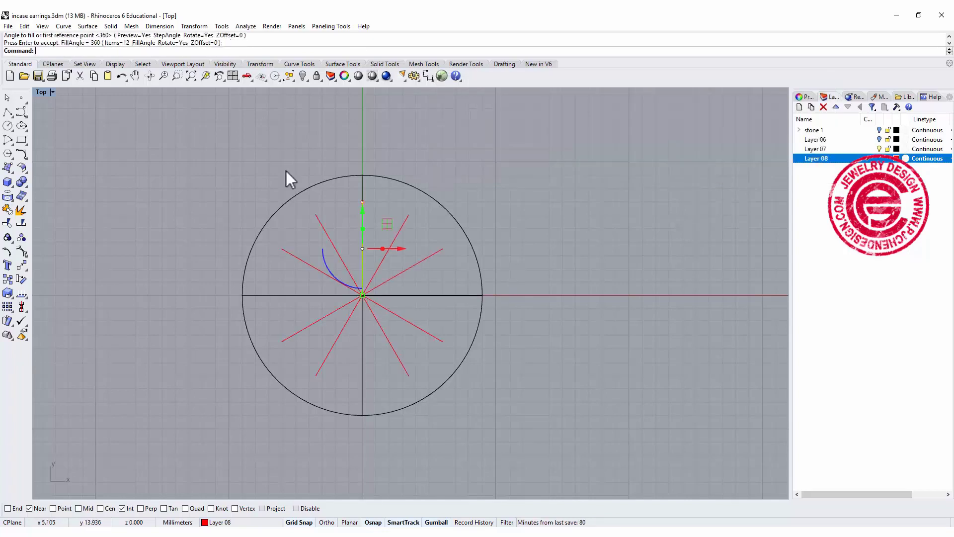
pyautogui.click(383, 200)
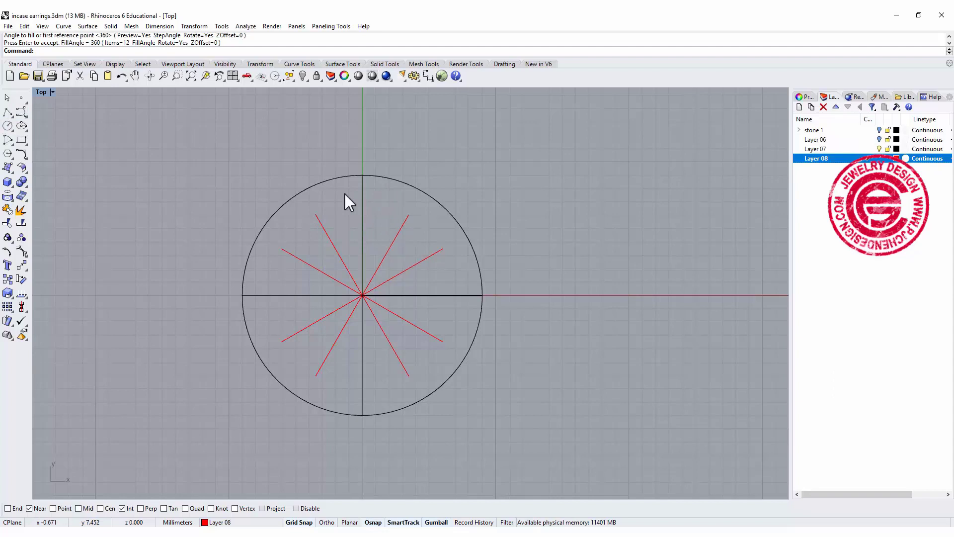
# Step: Blend the vertical line into the neighbouring radial line with a tangent blend curve
pyautogui.click(22, 156)
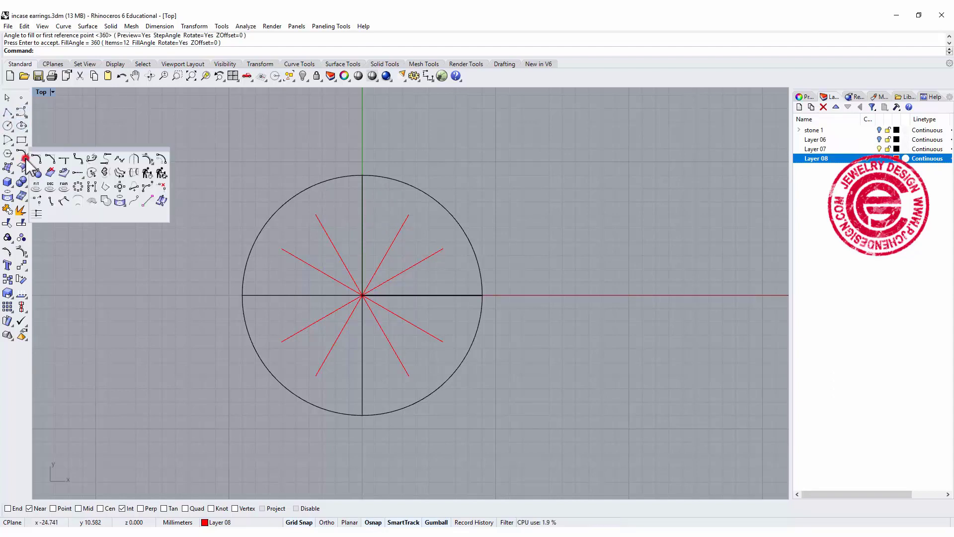
pyautogui.click(91, 161)
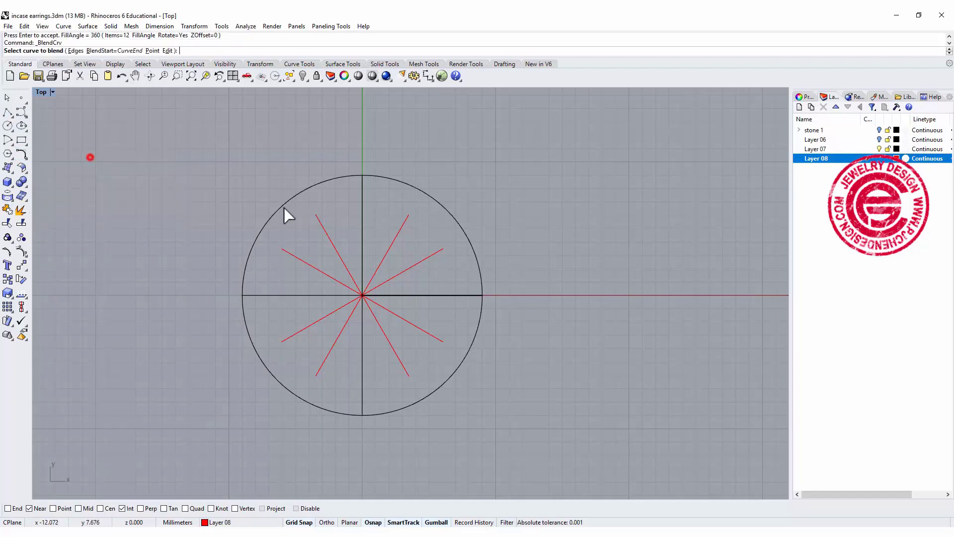
pyautogui.click(360, 215)
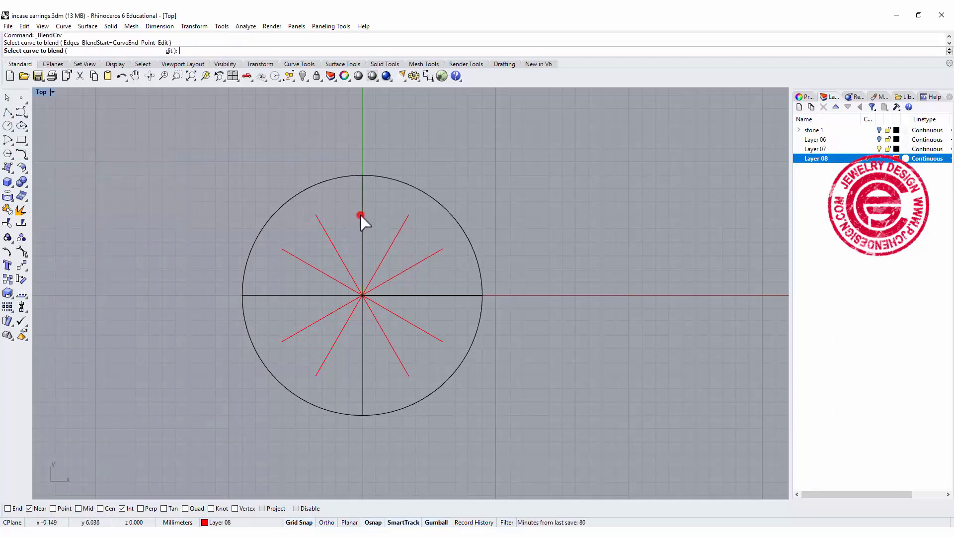
pyautogui.click(407, 221)
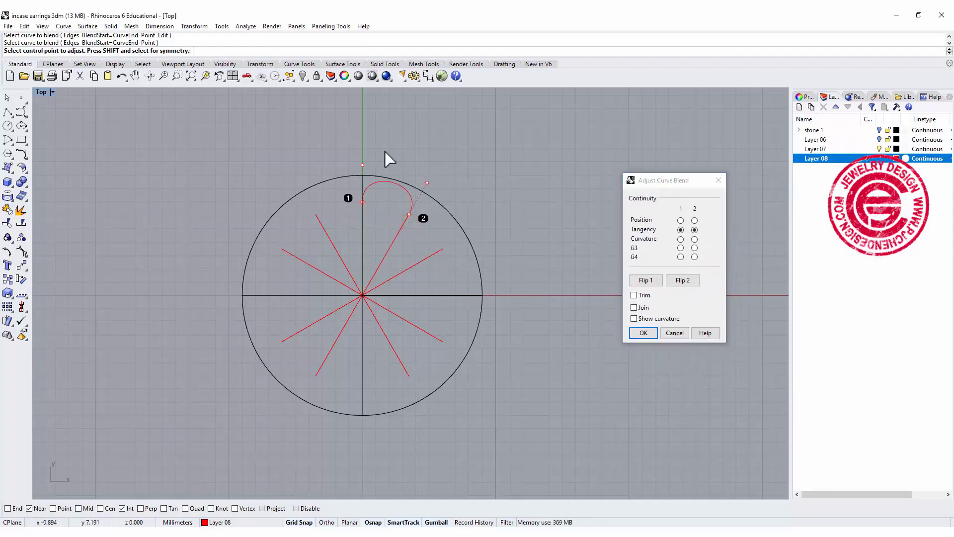
pyautogui.click(643, 333)
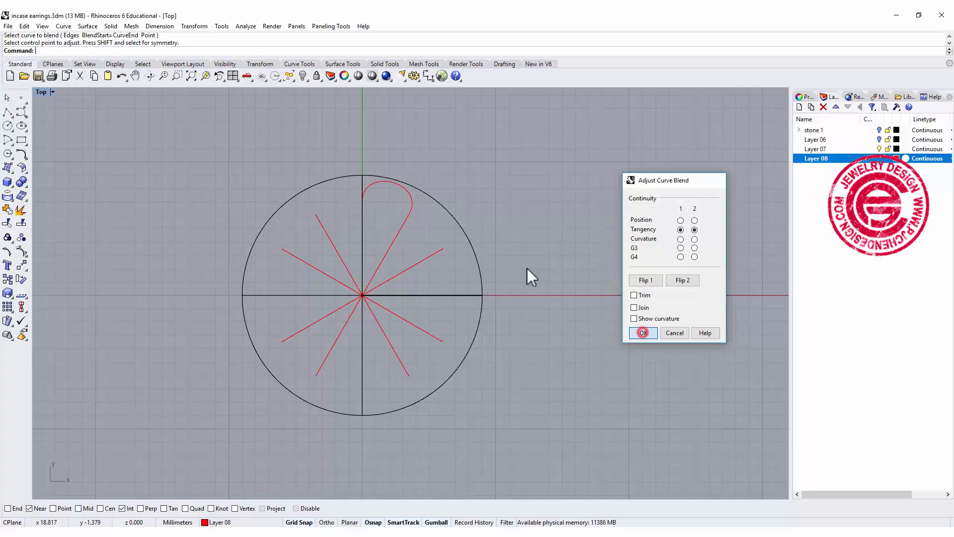
pyautogui.scroll(2, 411, 212)
# Step: Select the radial line, blend curve and vertical segment, using the Selection Menu for overlaps
pyautogui.click(408, 217)
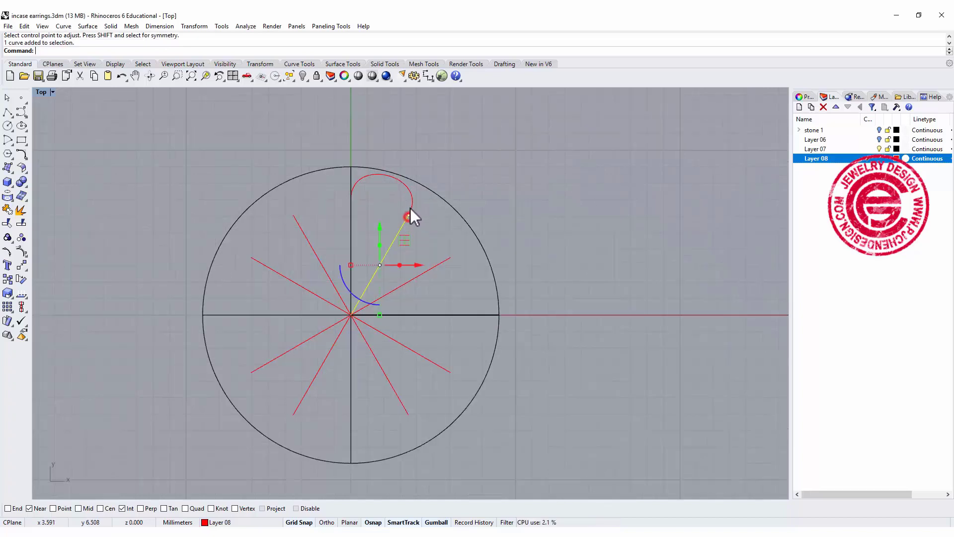
pyautogui.click(349, 241)
pyautogui.click(385, 267)
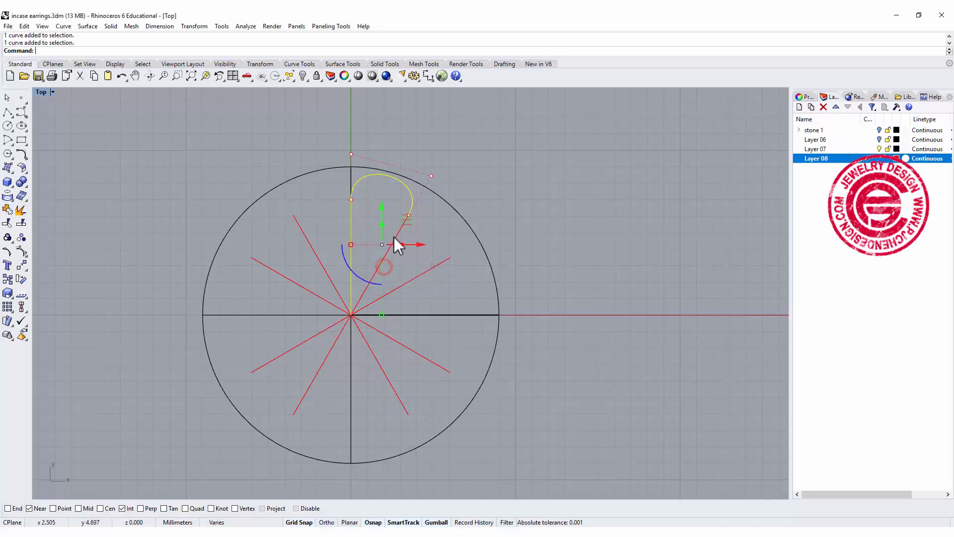
pyautogui.keyDown('shift'); pyautogui.click(394, 236); pyautogui.keyUp('shift')
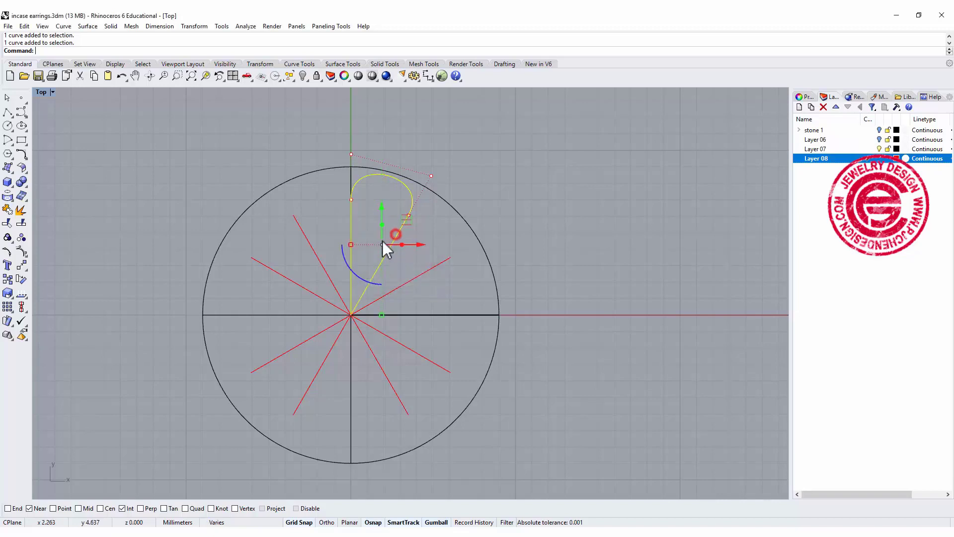
# Step: Join the three curves and enlarge the outline slightly from the circle's centre
pyautogui.click(8, 209)
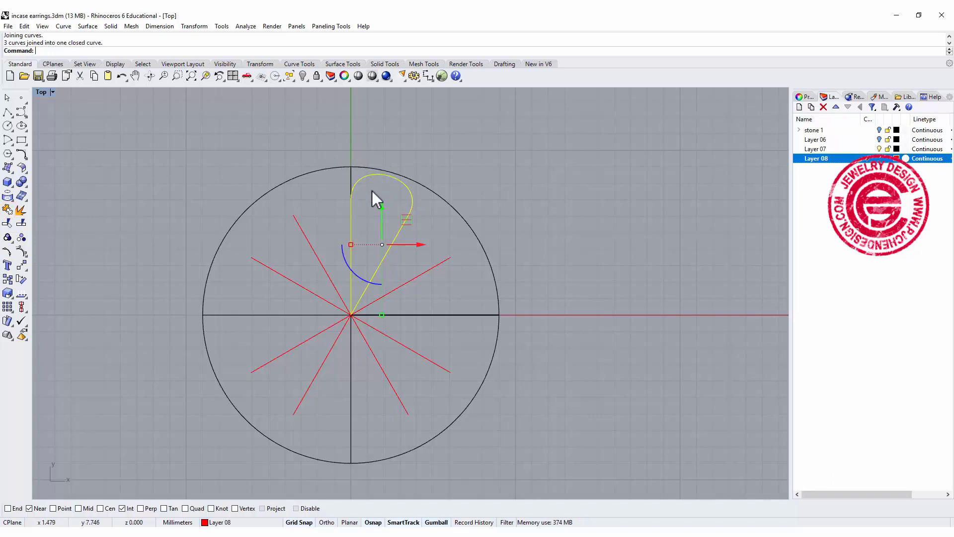
pyautogui.click(8, 292)
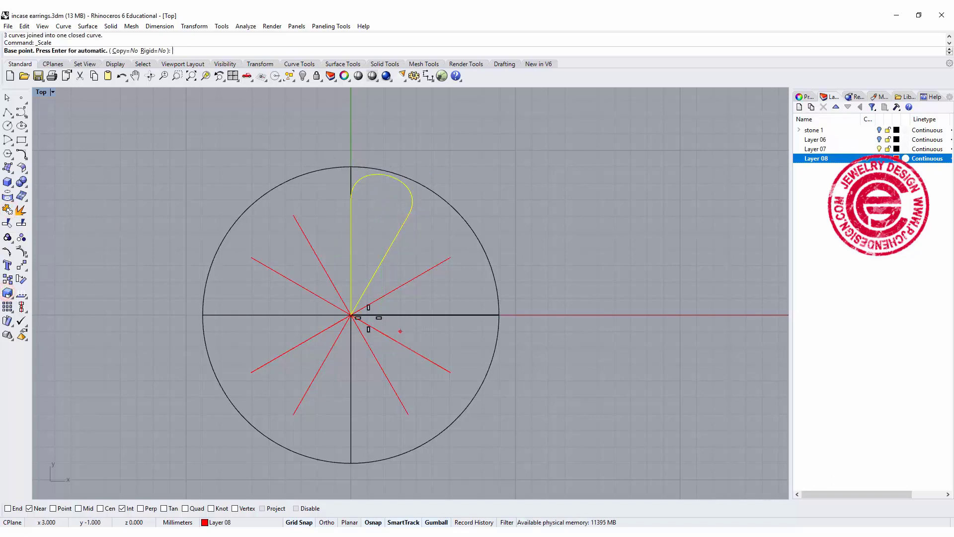
pyautogui.click(351, 315)
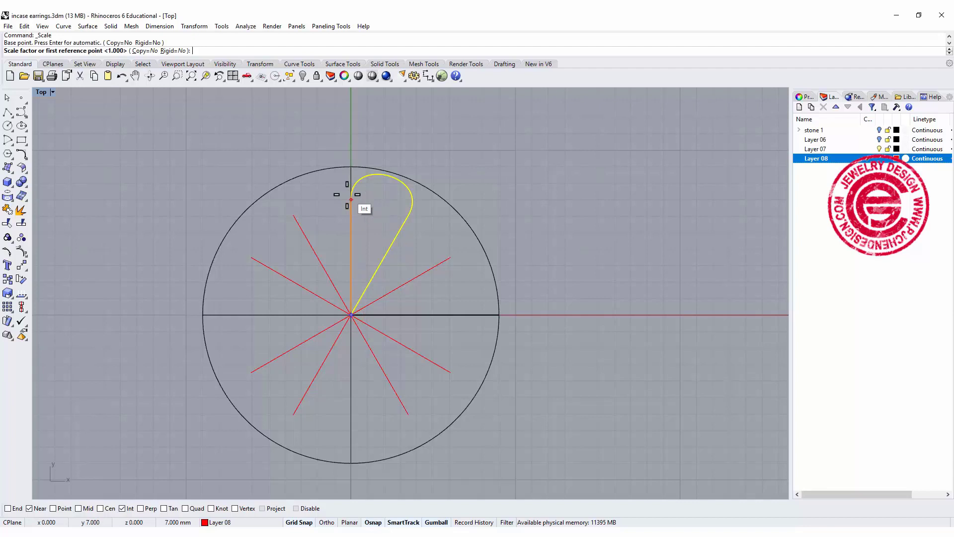
pyautogui.click(347, 205)
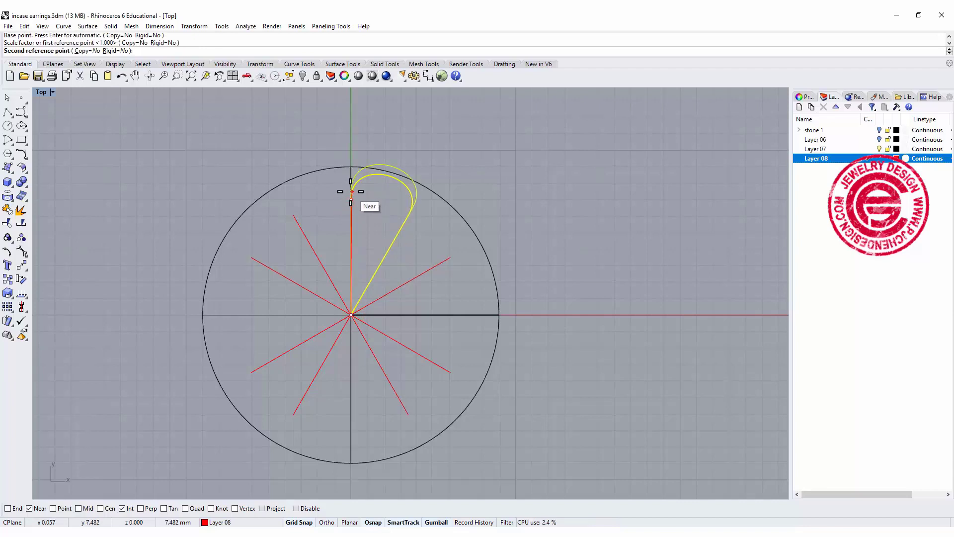
pyautogui.click(351, 192)
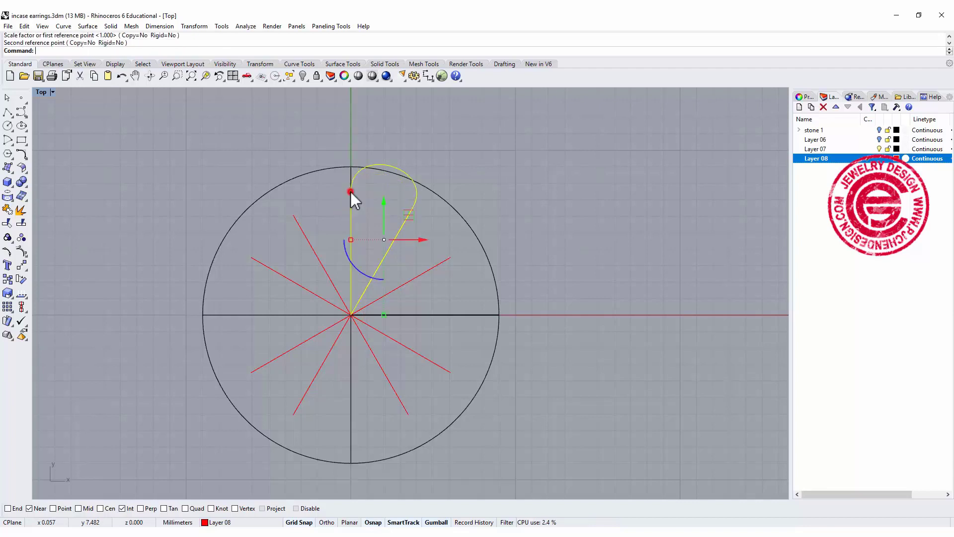
pyautogui.click(476, 238)
pyautogui.click(544, 200)
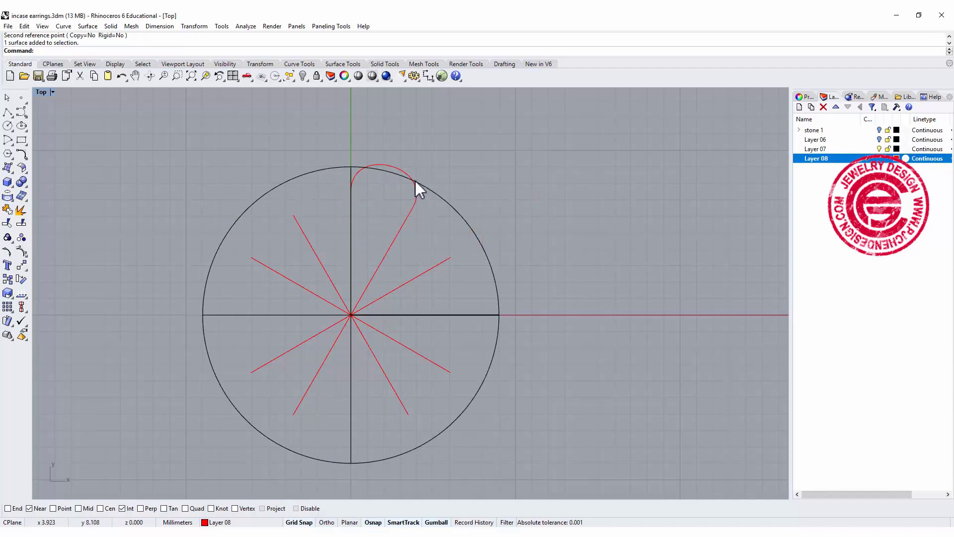
# Step: Inspect the teardrop in maximized Perspective, then restore four views and Zoom Extents All
pyautogui.doubleClick(39, 90)
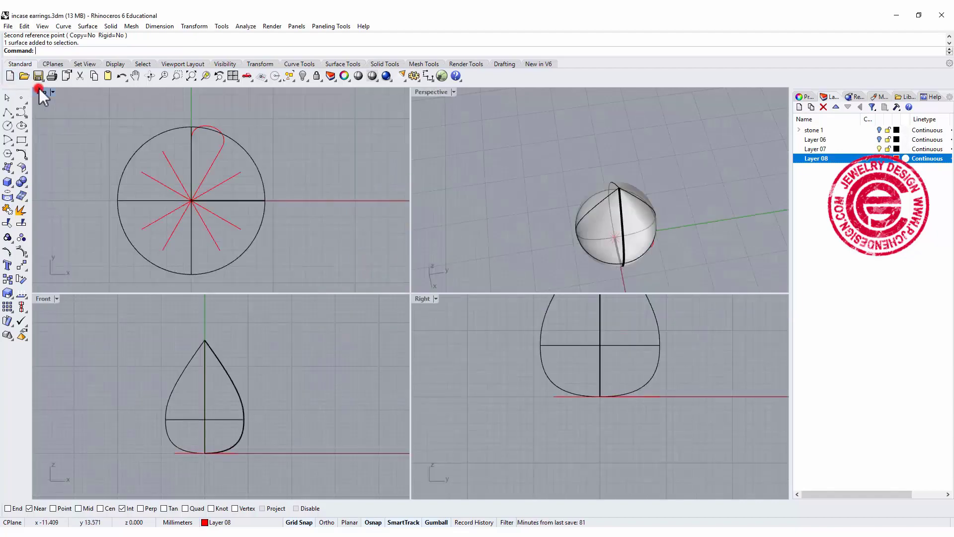
pyautogui.doubleClick(433, 92)
pyautogui.moveTo(508, 323)
pyautogui.mouseDown(button='right')
pyautogui.moveTo(473, 237)
pyautogui.moveTo(405, 315)
pyautogui.mouseUp(button='right')
pyautogui.scroll(3, 404, 390)
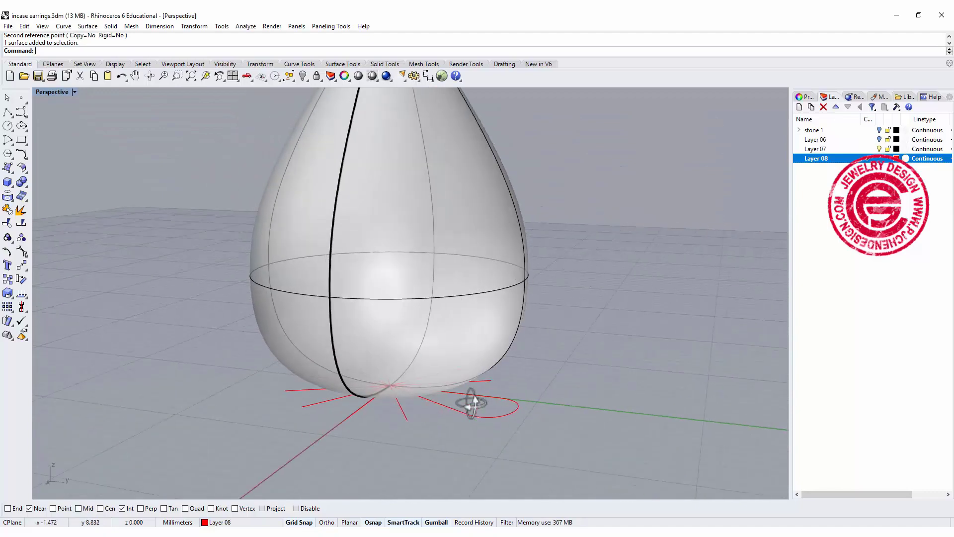
pyautogui.moveTo(471, 404); pyautogui.dragTo(441, 398, button='right')
pyautogui.click(444, 415)
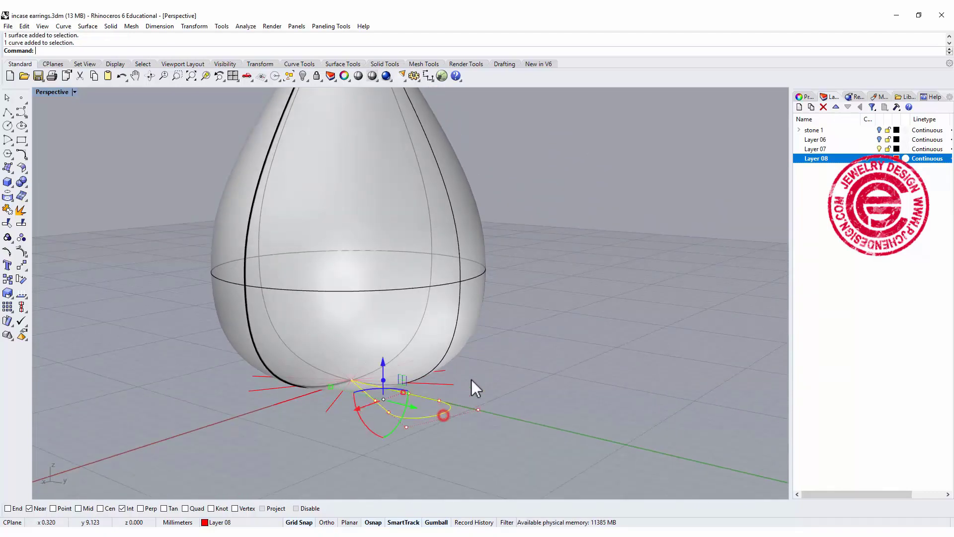
pyautogui.moveTo(431, 362)
pyautogui.mouseDown(button='right')
pyautogui.moveTo(466, 359)
pyautogui.moveTo(462, 387)
pyautogui.mouseUp(button='right')
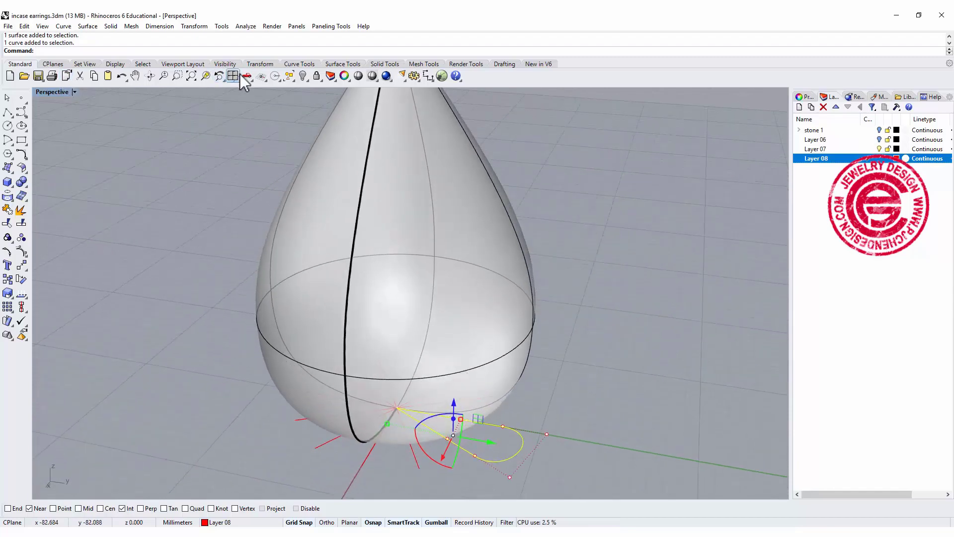
pyautogui.doubleClick(45, 93)
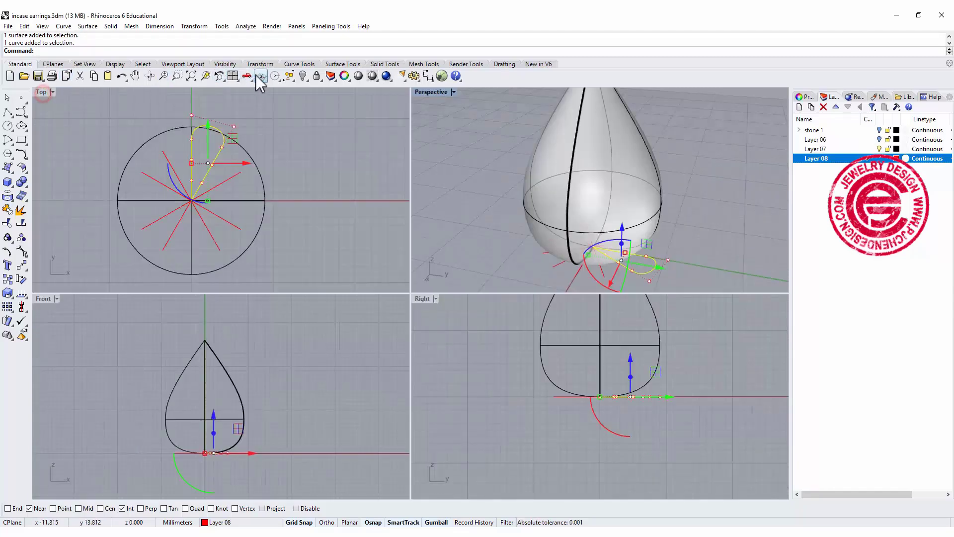
pyautogui.rightClick(228, 76)
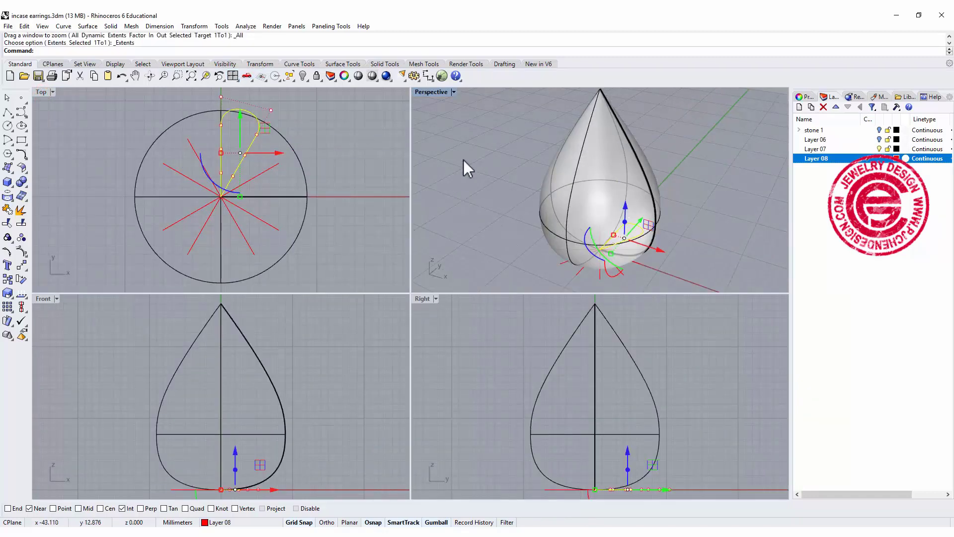
# Step: From the Top view, project the teardrop outline onto the stone surface and inspect it
pyautogui.click(41, 94)
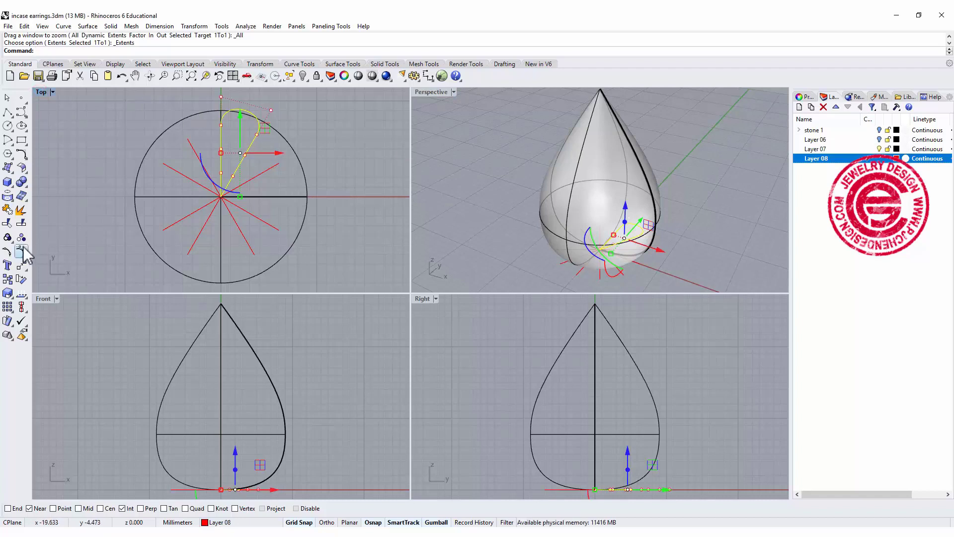
pyautogui.click(9, 196)
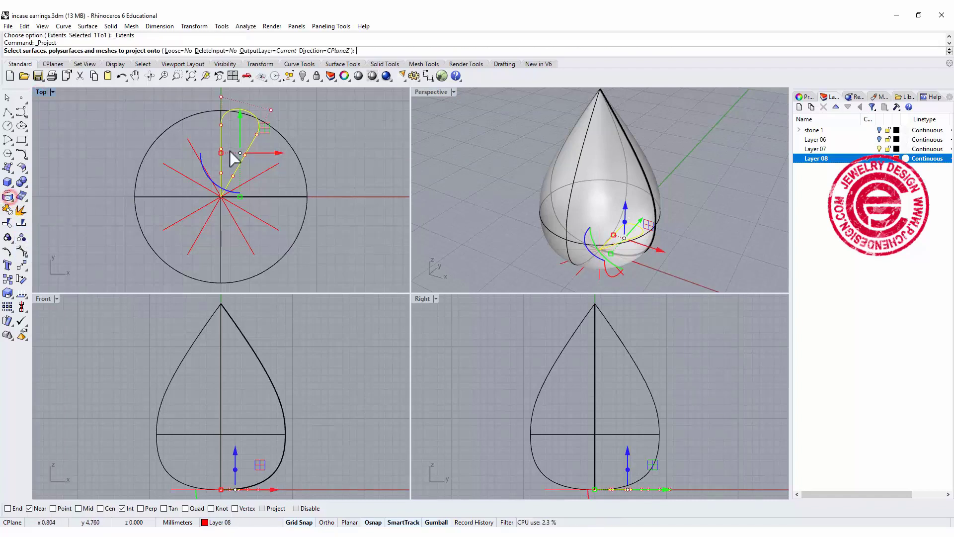
pyautogui.click(286, 143)
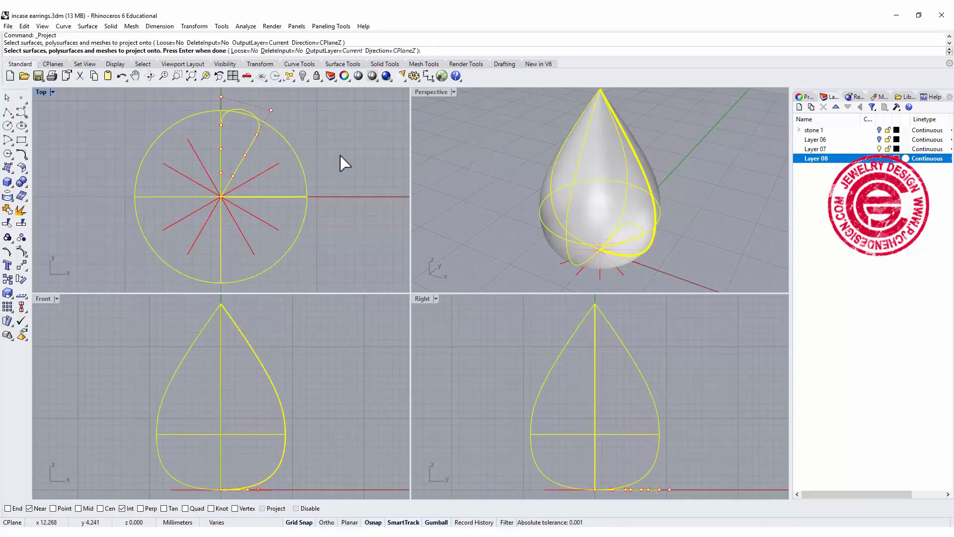
pyautogui.press('Return')
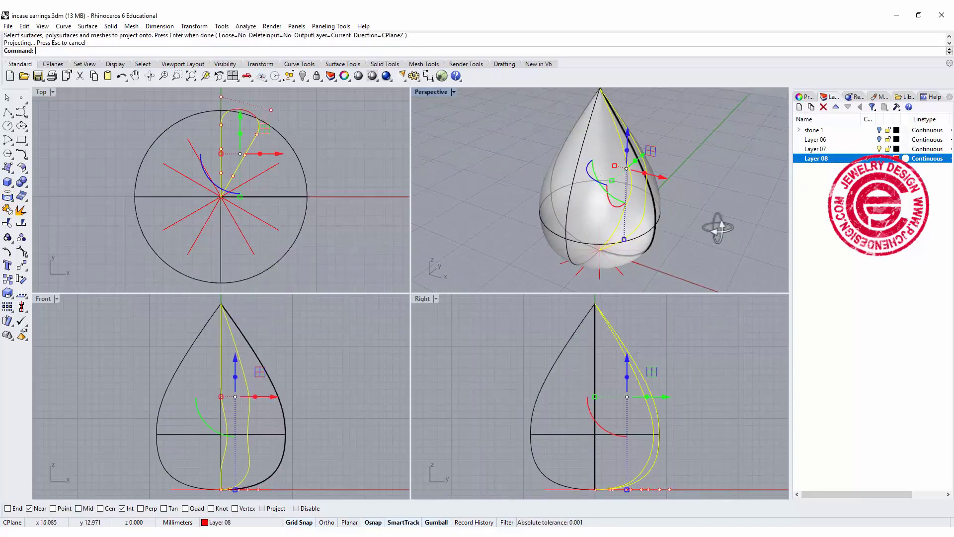
pyautogui.moveTo(718, 228)
pyautogui.mouseDown(button='right')
pyautogui.moveTo(584, 213)
pyautogui.moveTo(618, 234)
pyautogui.moveTo(676, 235)
pyautogui.moveTo(614, 220)
pyautogui.moveTo(594, 229)
pyautogui.moveTo(677, 198)
pyautogui.moveTo(647, 166)
pyautogui.moveTo(665, 203)
pyautogui.mouseUp(button='right')
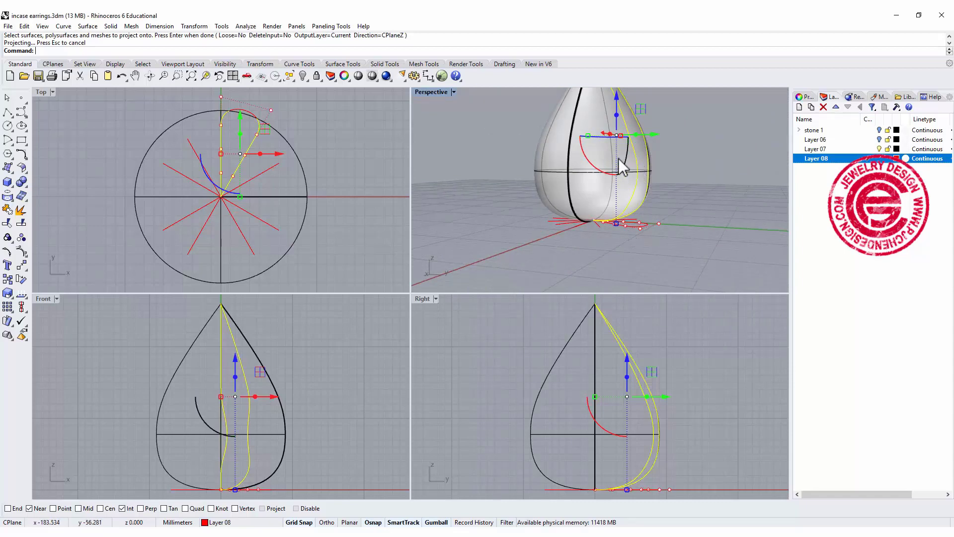
pyautogui.scroll(2, 130, 147)
pyautogui.scroll(2, 206, 144)
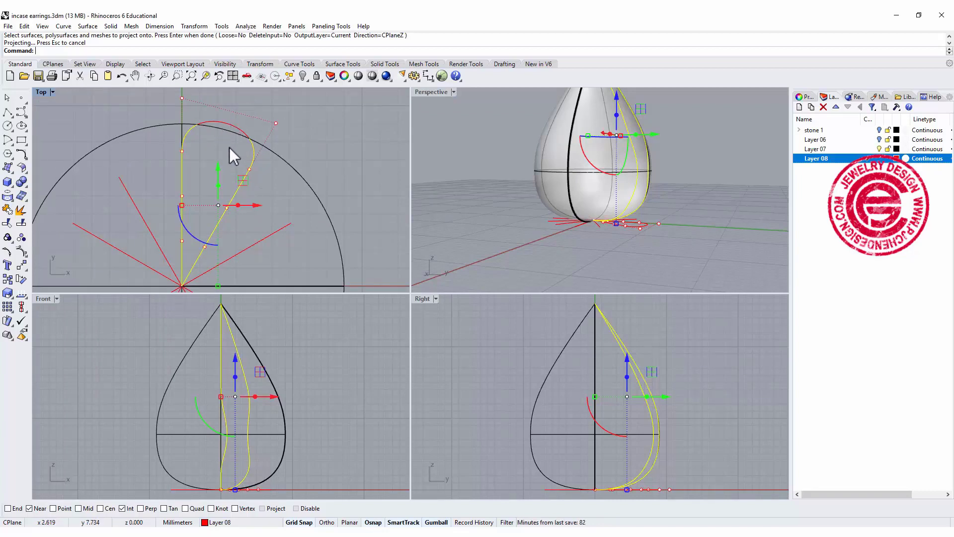
# Step: Undo the projection and rescale the teardrop outline from the origin, with grid snap off
pyautogui.hotkey('ctrl', 'z')
pyautogui.click(235, 128)
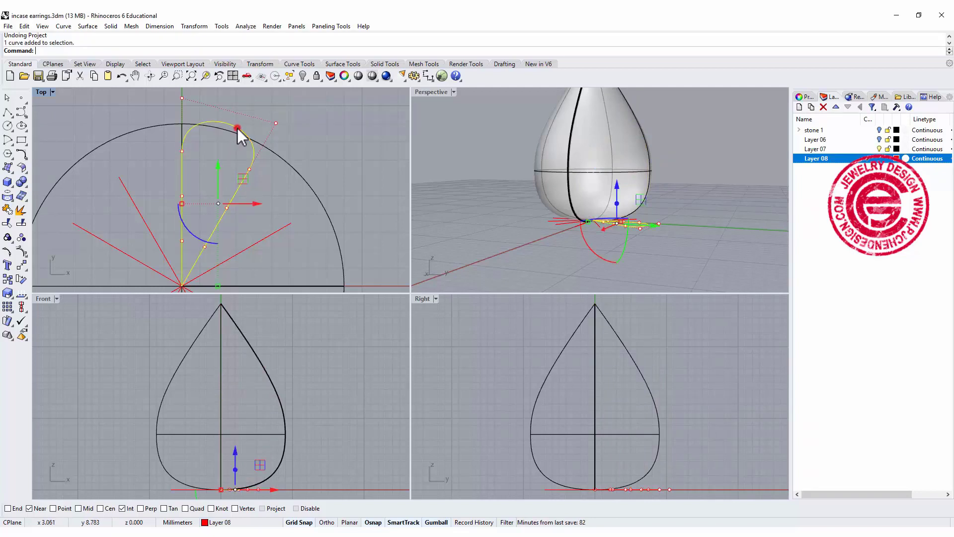
pyautogui.click(9, 293)
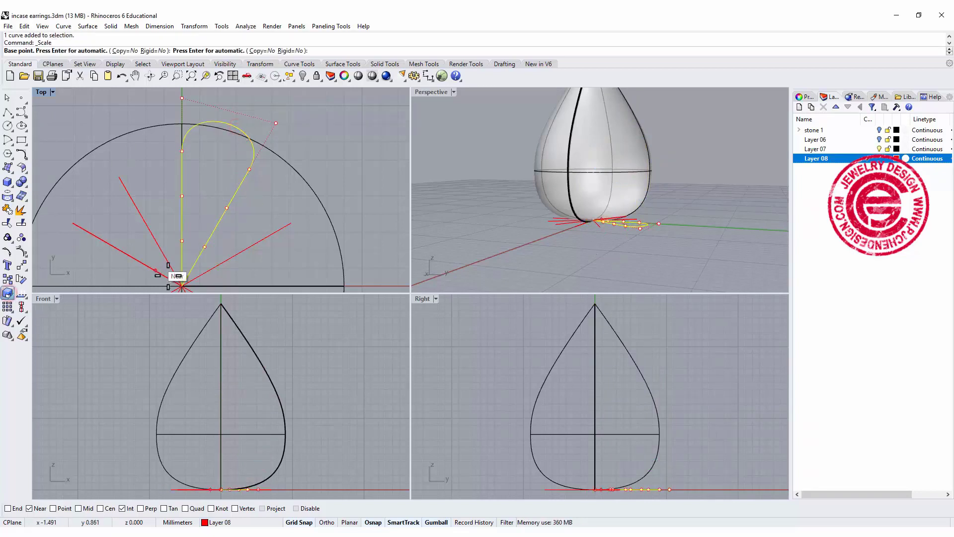
pyautogui.click(182, 286)
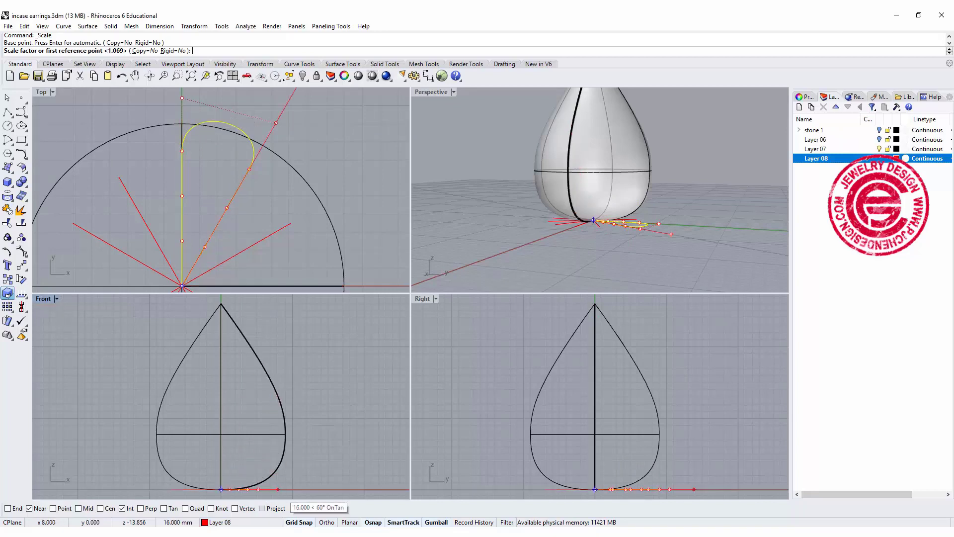
pyautogui.click(298, 522)
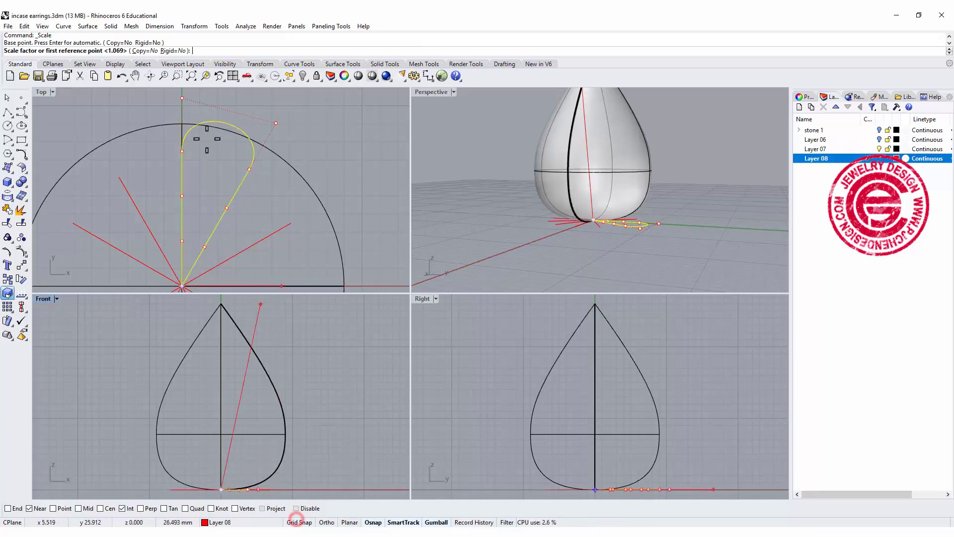
pyautogui.click(183, 113)
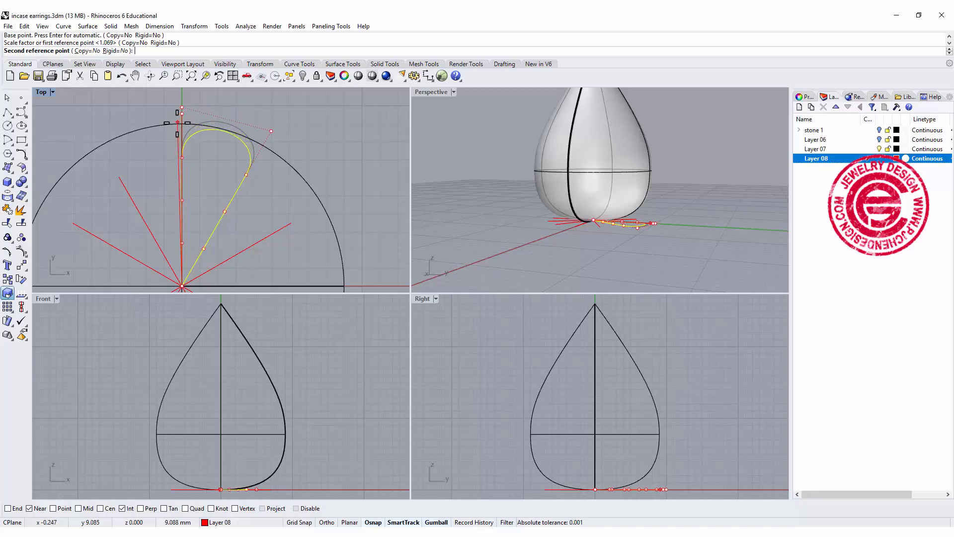
pyautogui.click(179, 121)
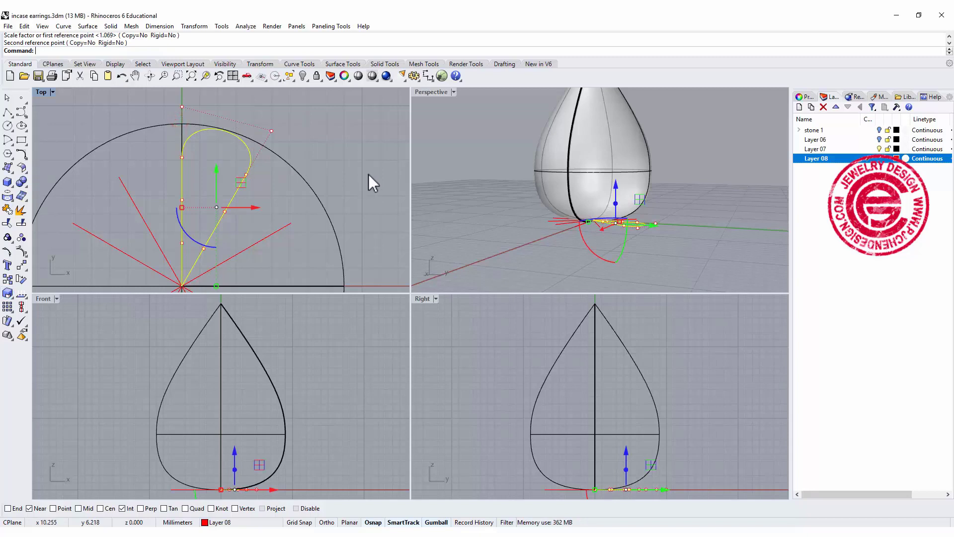
pyautogui.press('Escape')
pyautogui.scroll(-1, 321, 149)
pyautogui.moveTo(326, 144); pyautogui.dragTo(179, 136, button='right')
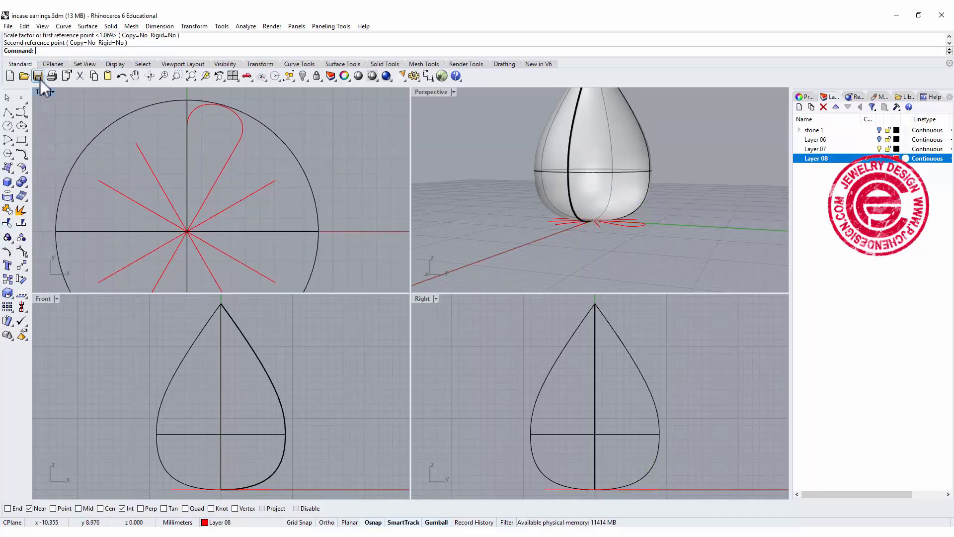
# Step: Project the teardrop loop curve onto the gemstone polysurface and orbit to check it
pyautogui.click(7, 210)
pyautogui.click(245, 129)
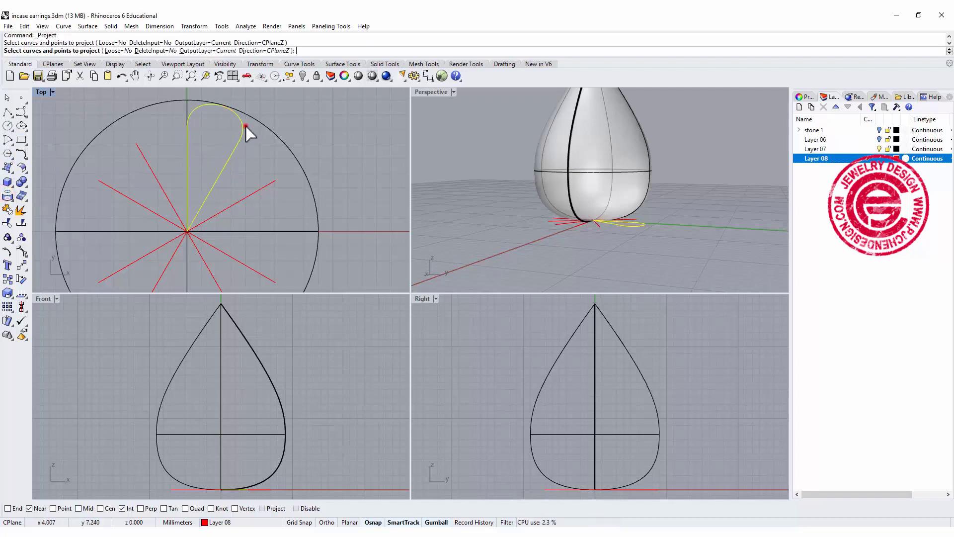
pyautogui.press('Return')
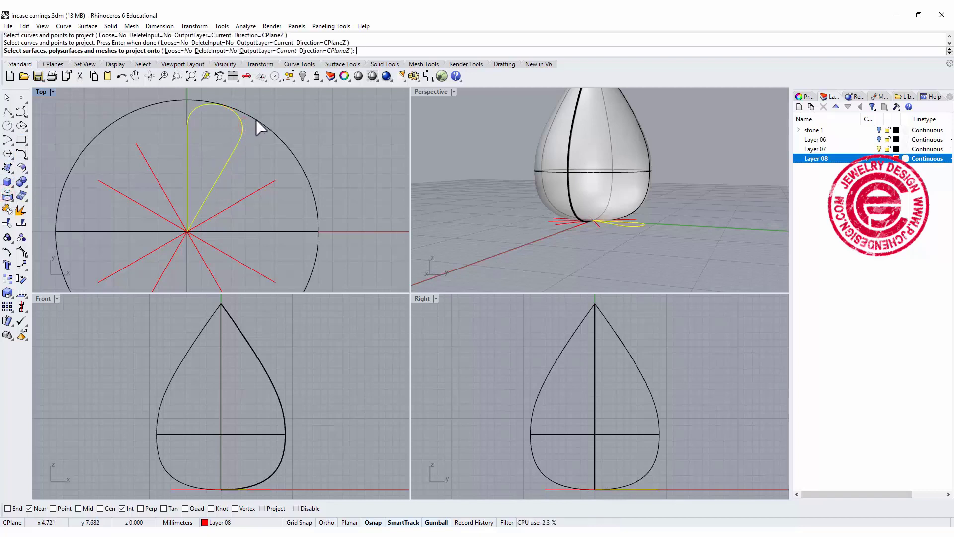
pyautogui.click(256, 120)
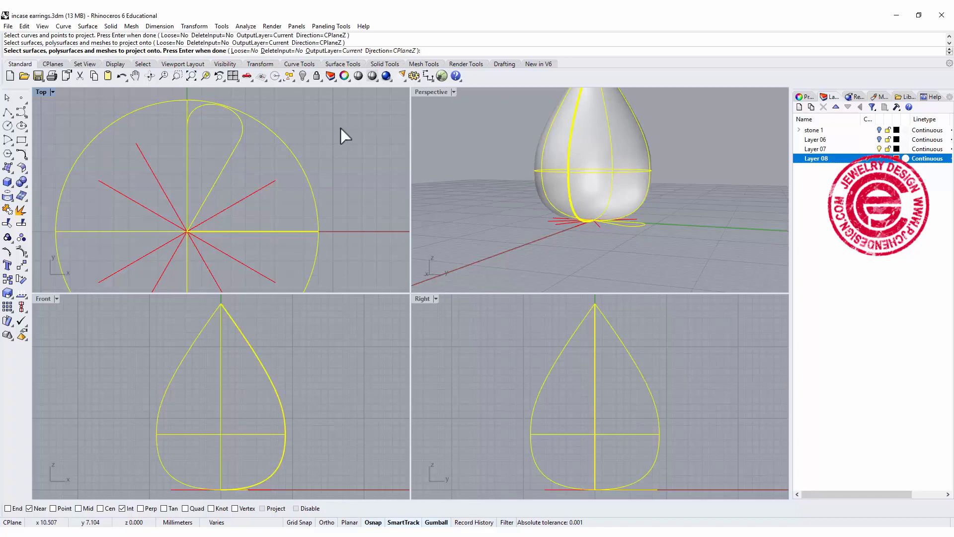
pyautogui.press('Return')
pyautogui.moveTo(619, 187)
pyautogui.mouseDown(button='right')
pyautogui.moveTo(596, 192)
pyautogui.moveTo(618, 216)
pyautogui.moveTo(583, 276)
pyautogui.moveTo(460, 257)
pyautogui.mouseUp(button='right')
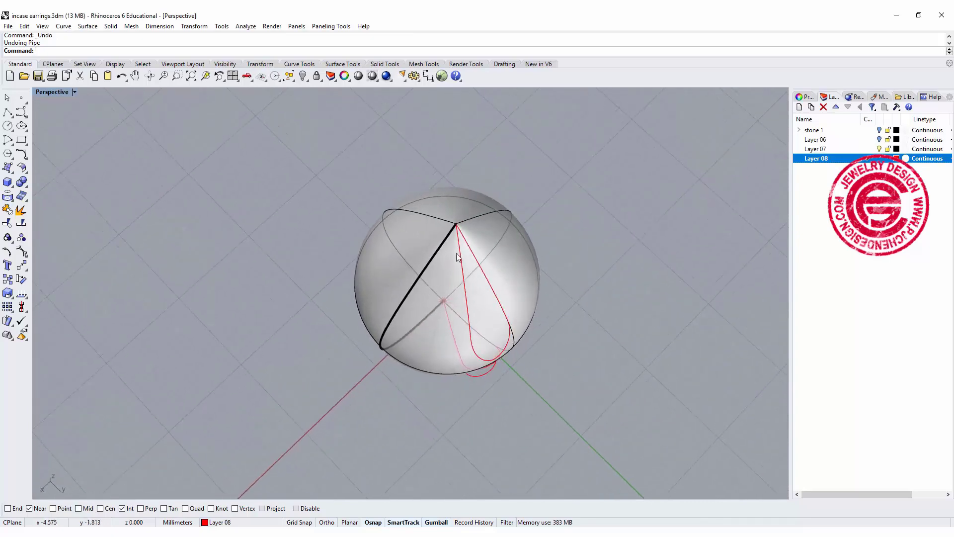
pyautogui.scroll(2, 462, 254)
pyautogui.scroll(2, 465, 248)
pyautogui.scroll(2, 466, 246)
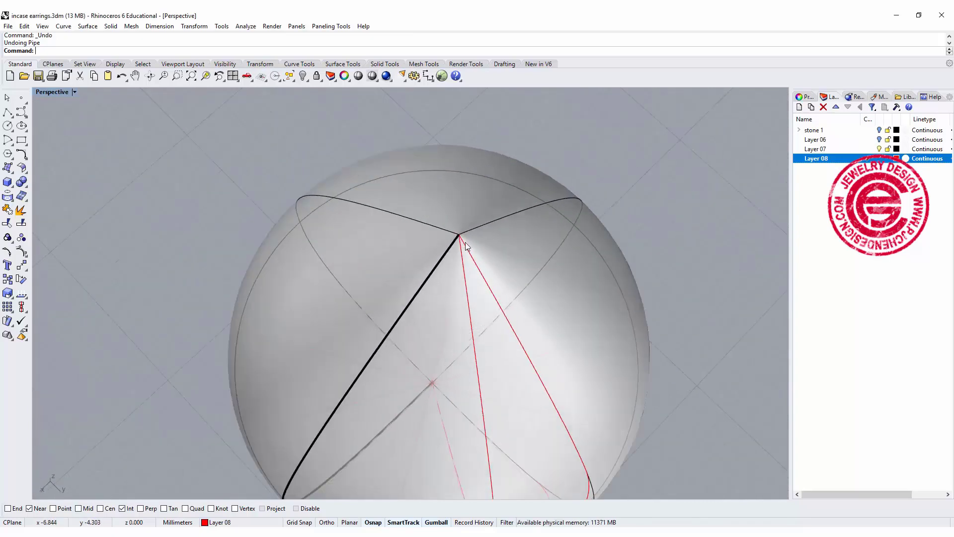
# Step: Draw a small helper circle centred where the radial lines meet in the Top view
pyautogui.doubleClick(40, 92)
pyautogui.moveTo(233, 192); pyautogui.dragTo(240, 173, button='right')
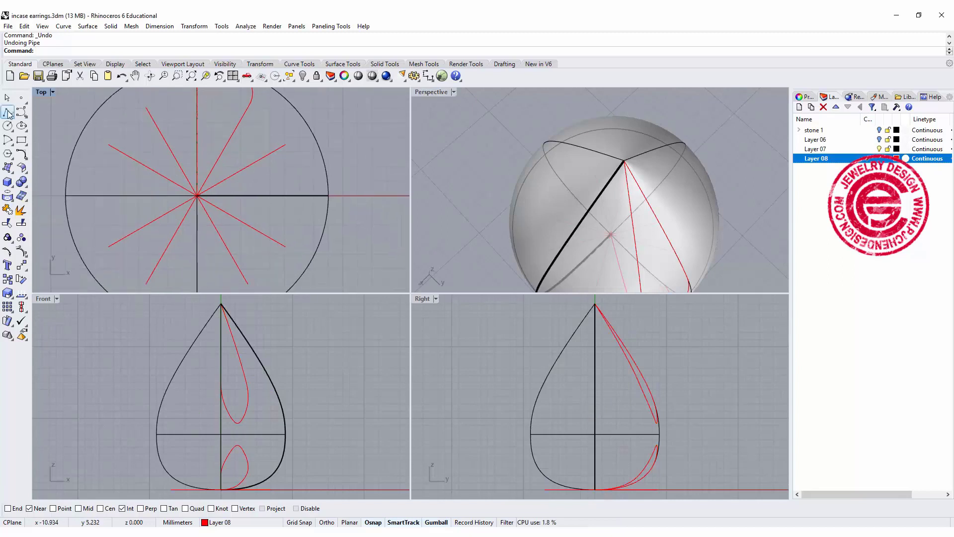
pyautogui.click(7, 127)
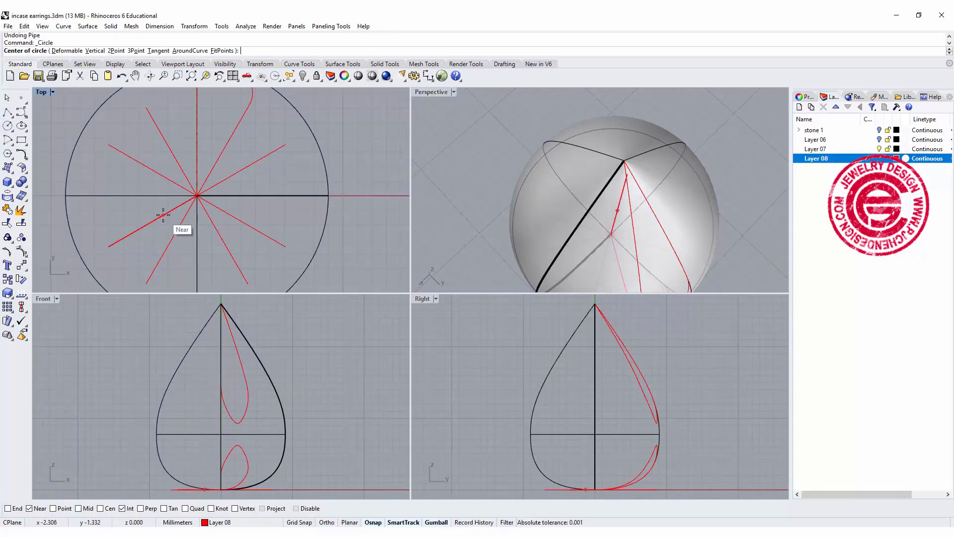
pyautogui.click(197, 196)
pyautogui.scroll(2, 198, 210)
pyautogui.scroll(2, 232, 201)
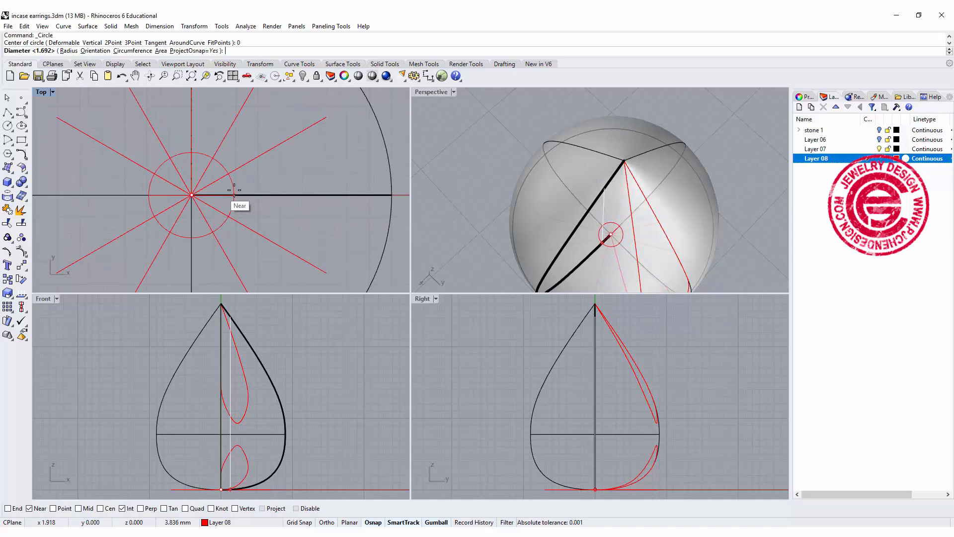
pyautogui.scroll(2, 237, 194)
pyautogui.scroll(-2, 237, 195)
pyautogui.scroll(-2, 237, 195)
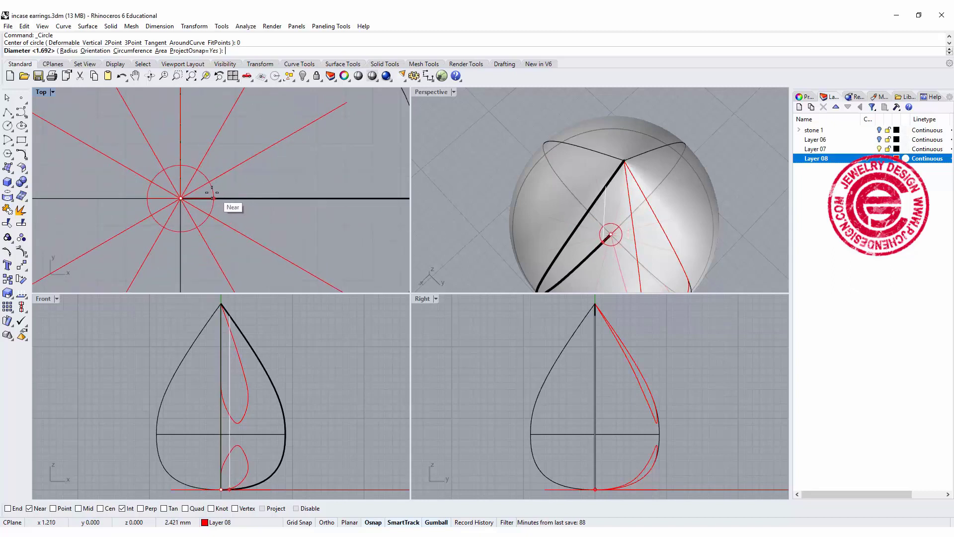
pyautogui.click(212, 196)
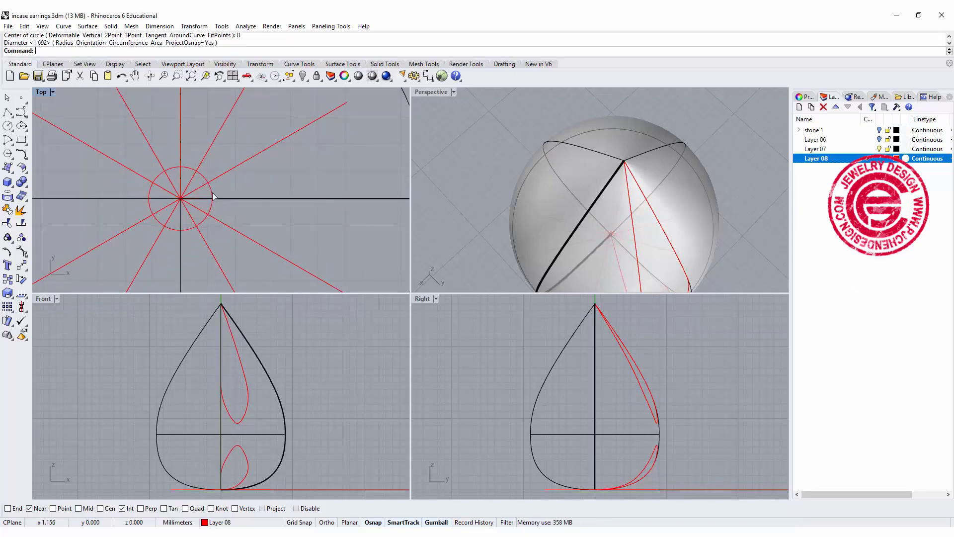
pyautogui.click(212, 200)
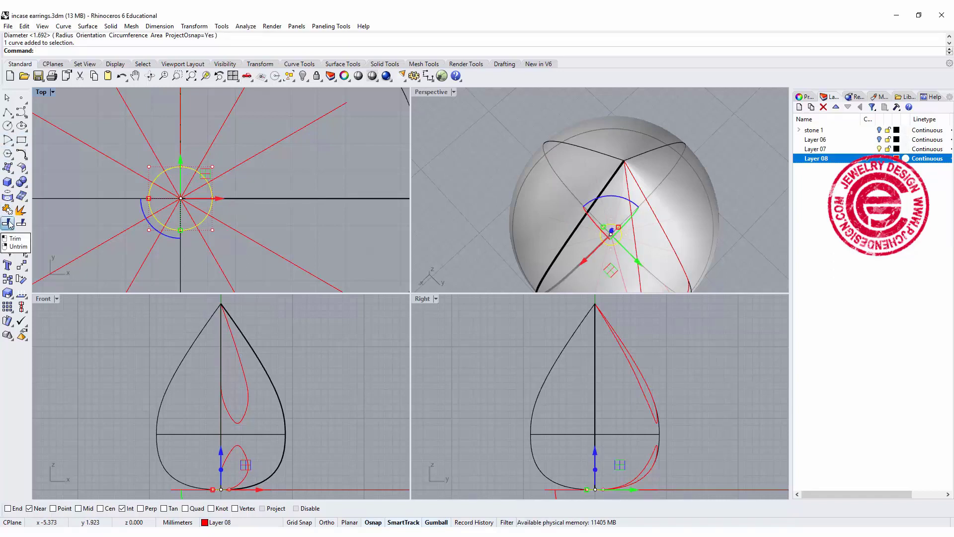
# Step: Trim the curve ends that fall inside the helper circle
pyautogui.click(9, 223)
pyautogui.click(193, 192)
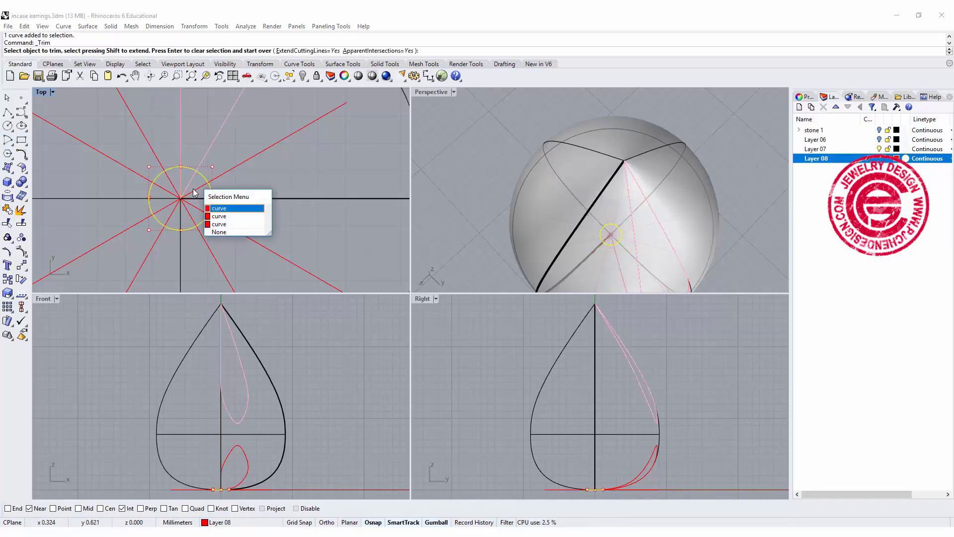
pyautogui.click(206, 208)
pyautogui.click(193, 190)
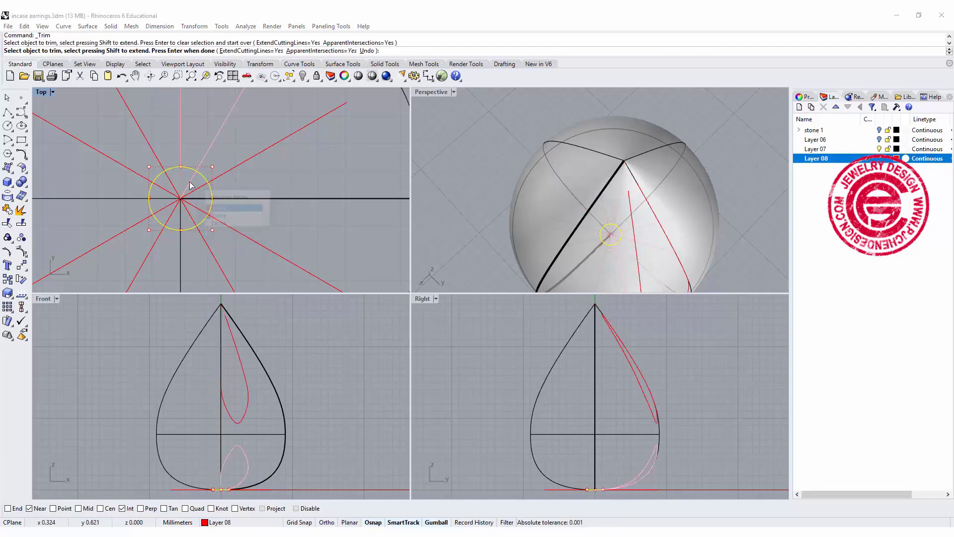
pyautogui.click(209, 210)
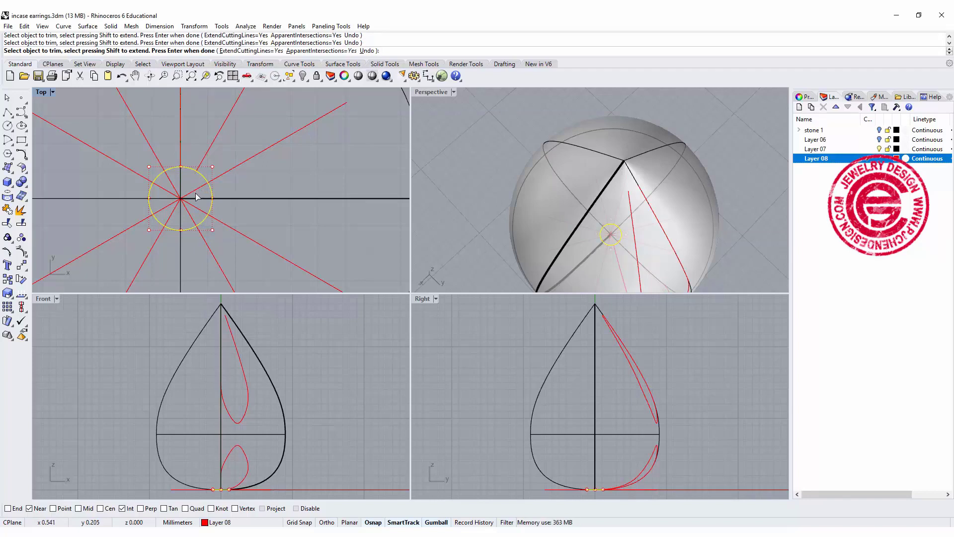
pyautogui.press('Return')
# Step: Delete the helper circle and inspect the teardrop in maximized Perspective
pyautogui.click(212, 200)
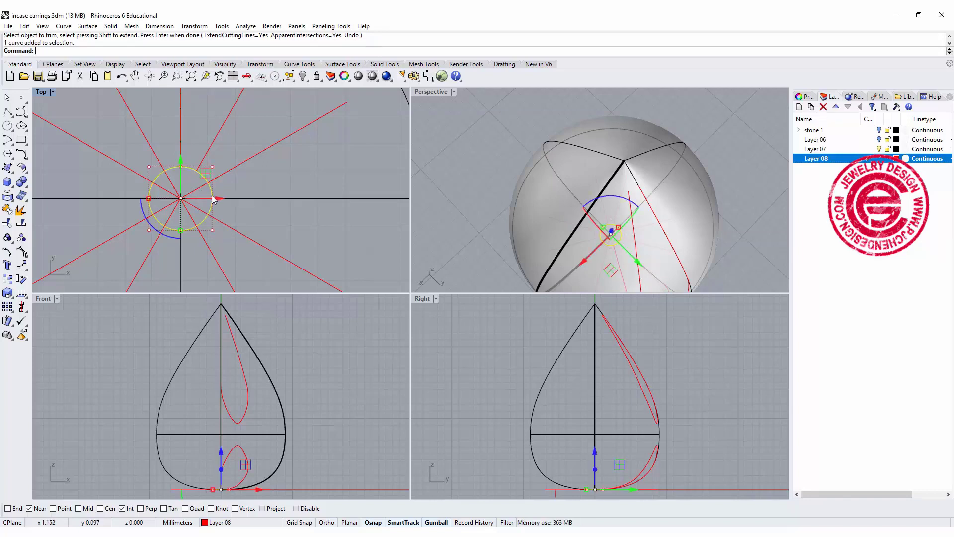
pyautogui.press('Delete')
pyautogui.moveTo(744, 228); pyautogui.dragTo(487, 106, button='right')
pyautogui.doubleClick(429, 94)
pyautogui.moveTo(423, 129)
pyautogui.mouseDown(button='right')
pyautogui.moveTo(427, 230)
pyautogui.moveTo(395, 213)
pyautogui.moveTo(383, 220)
pyautogui.moveTo(395, 220)
pyautogui.mouseUp(button='right')
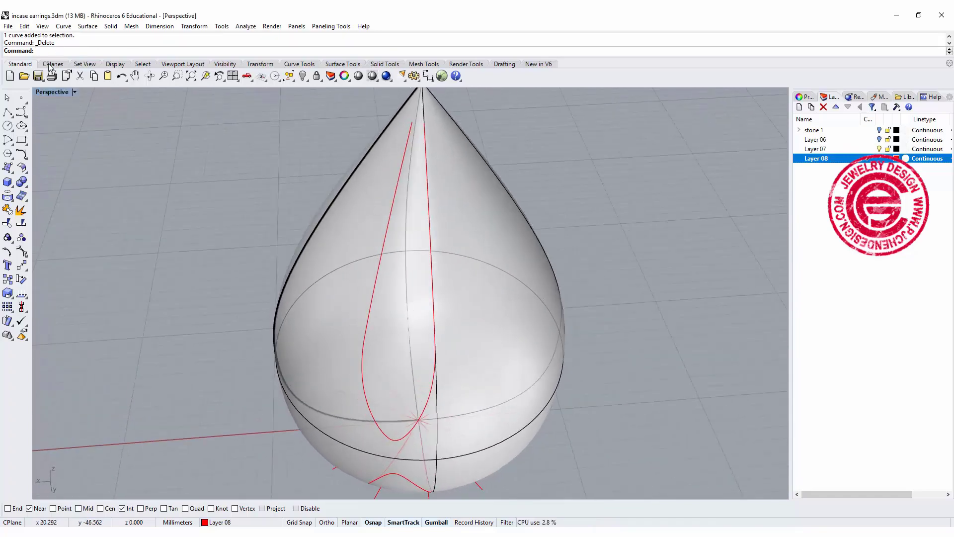
# Step: Pipe the upper loop curve with a 0.35 start and end radius
pyautogui.click(10, 188)
pyautogui.click(37, 202)
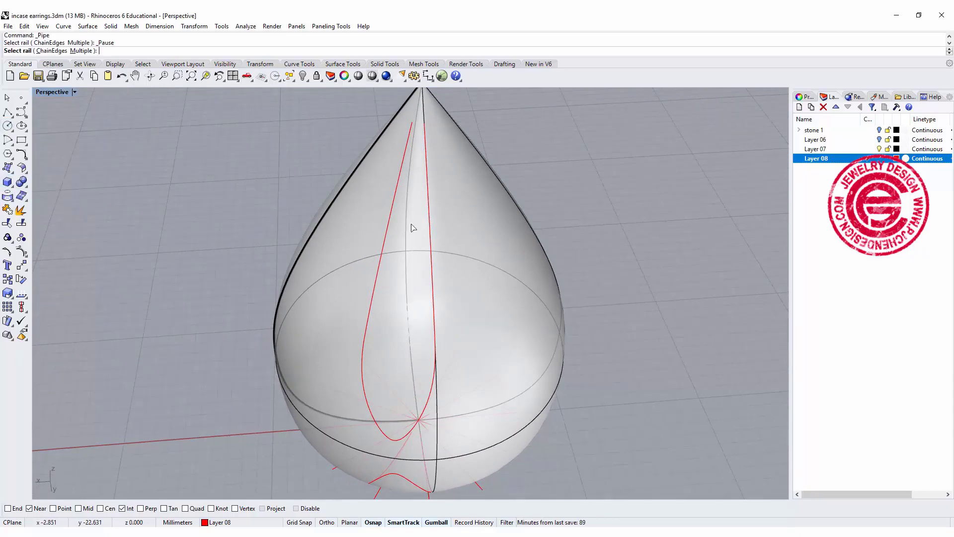
pyautogui.click(394, 213)
pyautogui.write('0.35')
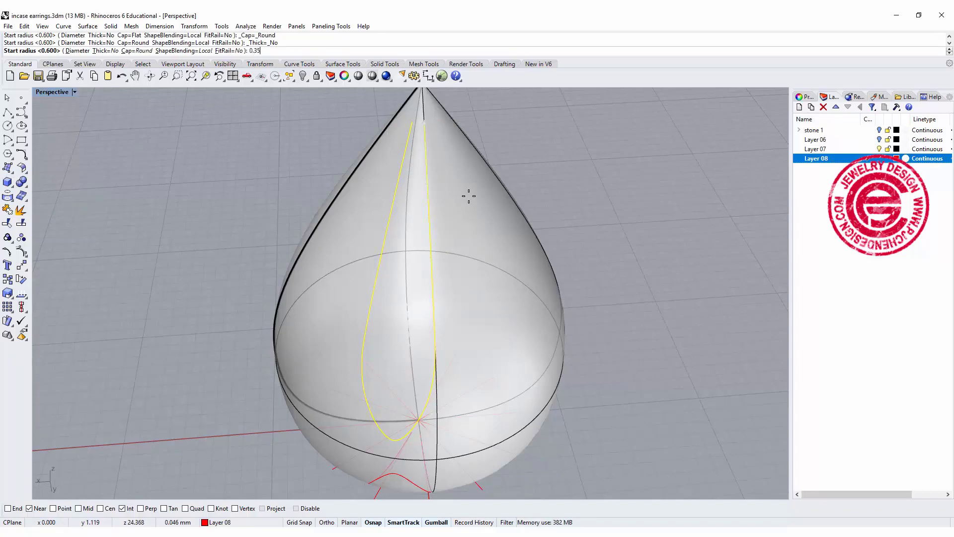
pyautogui.press('Return')
pyautogui.press('Return')
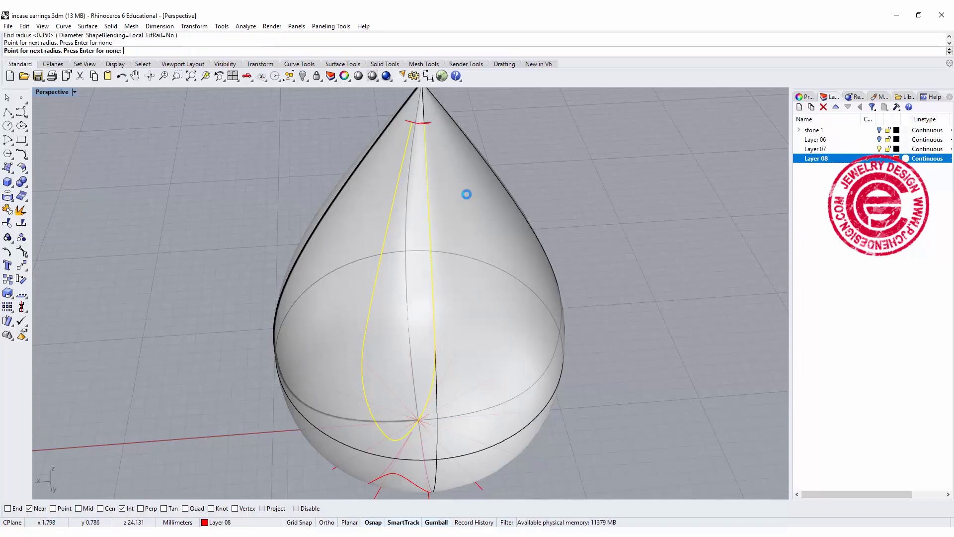
pyautogui.press('Return')
pyautogui.moveTo(582, 206)
pyautogui.mouseDown(button='right')
pyautogui.moveTo(549, 313)
pyautogui.moveTo(598, 201)
pyautogui.moveTo(525, 326)
pyautogui.mouseUp(button='right')
# Step: Repeat Pipe on the lower curve with the same 0.35 radius
pyautogui.rightClick(514, 332)
pyautogui.click(514, 332)
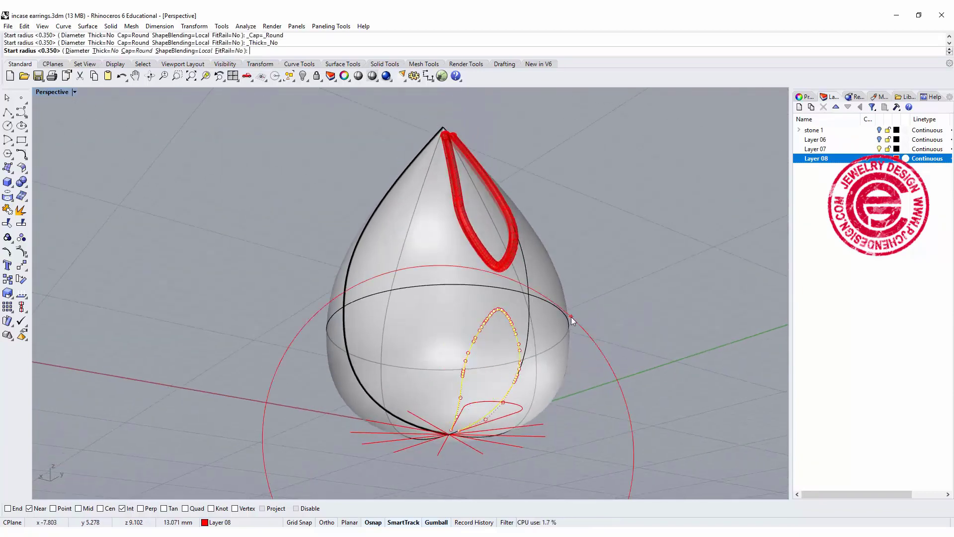
pyautogui.press('Return')
pyautogui.press('Return')
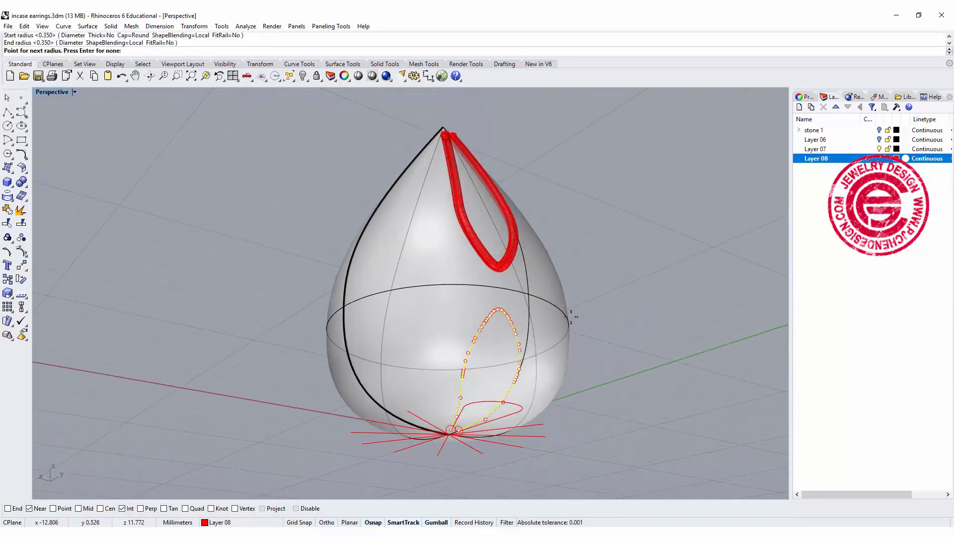
pyautogui.press('Return')
pyautogui.moveTo(570, 317)
pyautogui.mouseDown(button='right')
pyautogui.moveTo(605, 245)
pyautogui.moveTo(518, 285)
pyautogui.moveTo(522, 241)
pyautogui.moveTo(635, 385)
pyautogui.moveTo(662, 390)
pyautogui.moveTo(571, 390)
pyautogui.mouseUp(button='right')
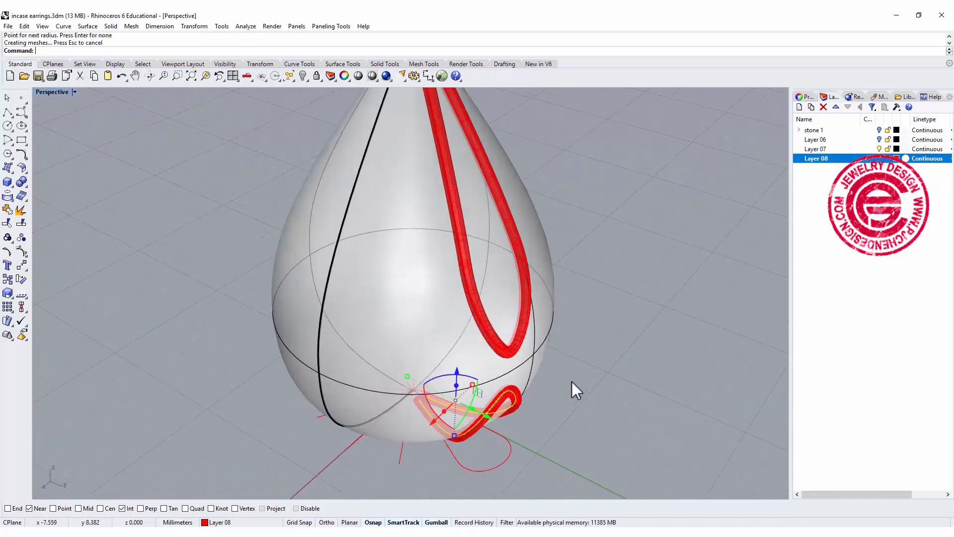
# Step: Polar-array both red pipes 12 times through 360° around the origin
pyautogui.click(523, 397)
pyautogui.keyDown('shift'); pyautogui.click(525, 336); pyautogui.keyUp('shift')
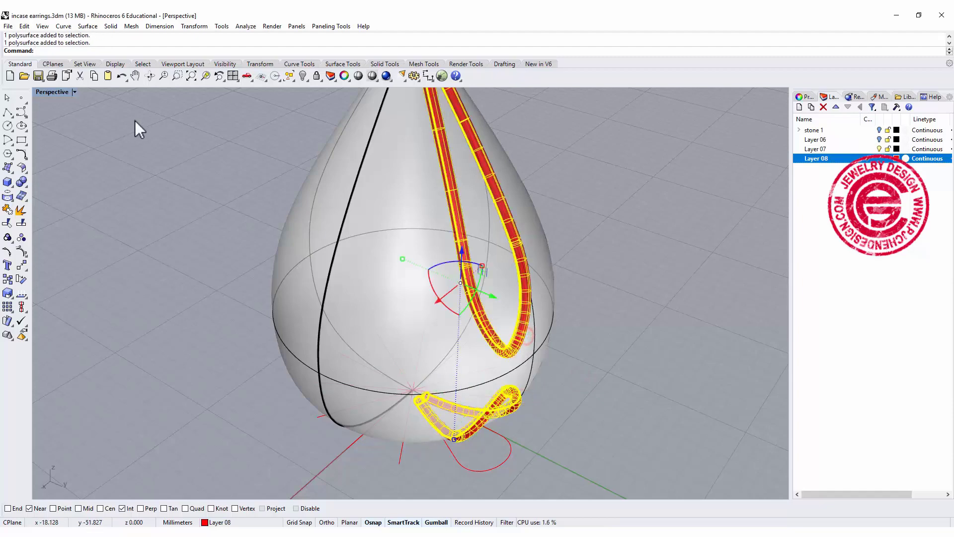
pyautogui.doubleClick(56, 87)
pyautogui.scroll(-5, 136, 195)
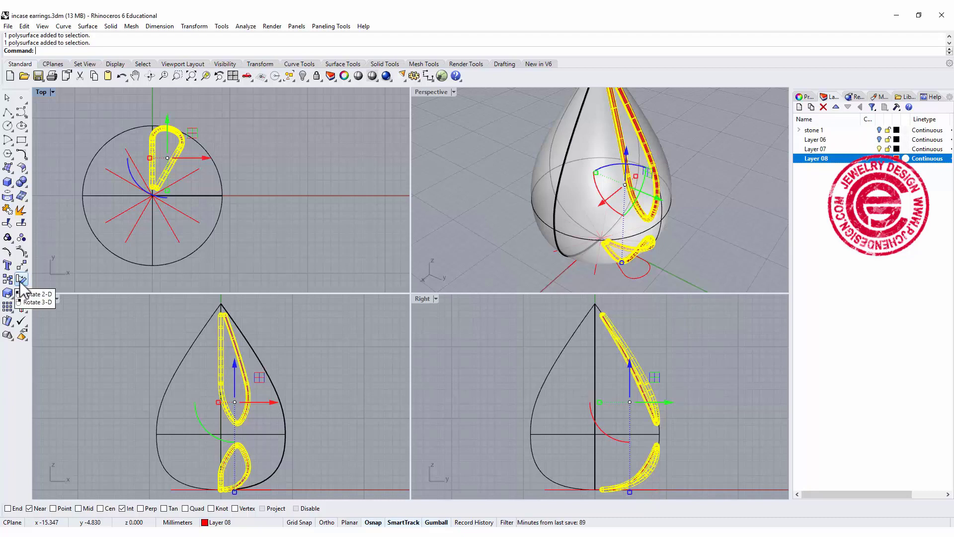
pyautogui.click(12, 313)
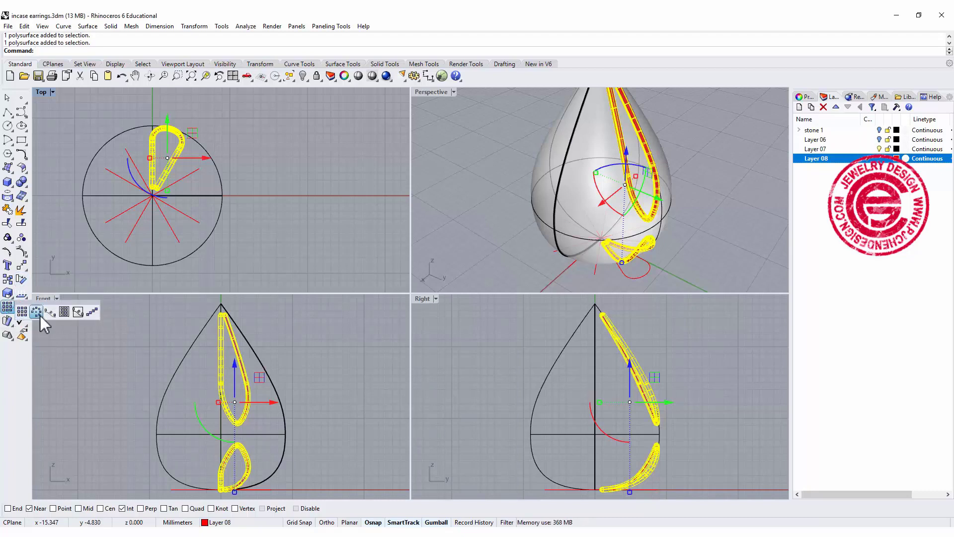
pyautogui.click(36, 313)
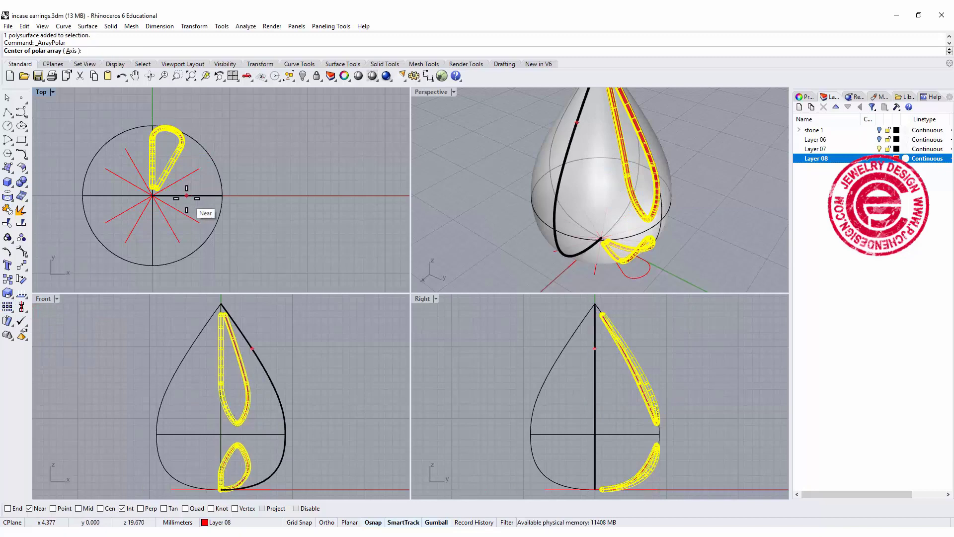
pyautogui.write('0')
pyautogui.press('Return')
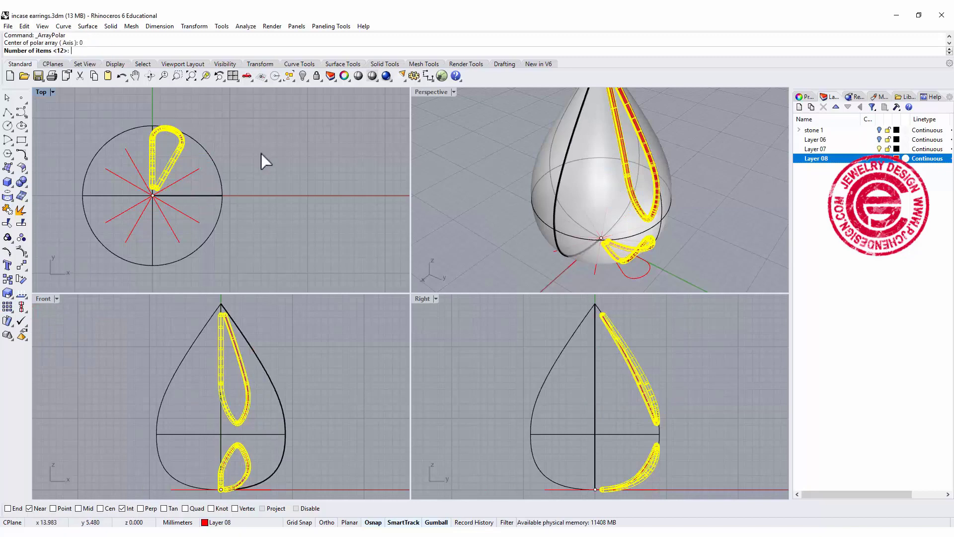
pyautogui.press('Return')
pyautogui.press('Return')
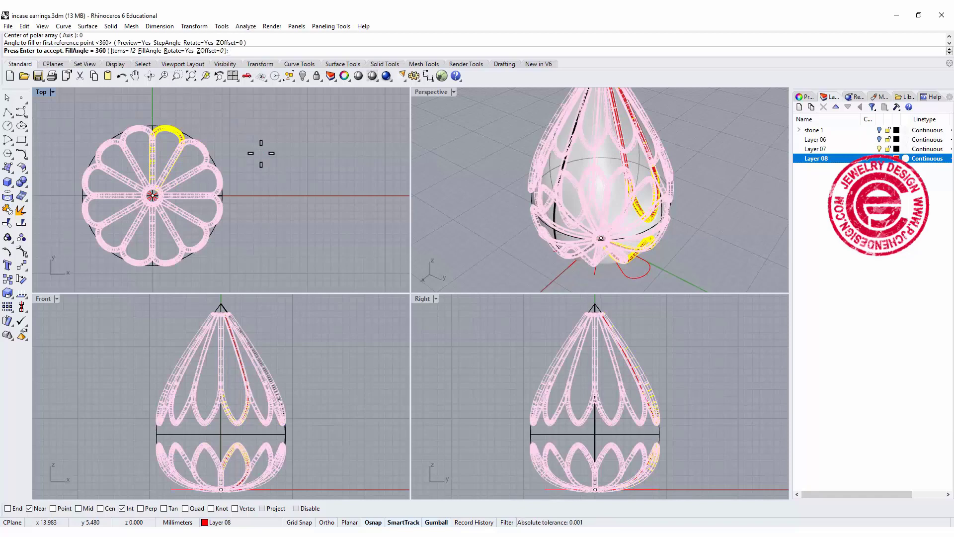
pyautogui.press('Return')
pyautogui.moveTo(701, 149)
pyautogui.mouseDown(button='right')
pyautogui.moveTo(742, 141)
pyautogui.moveTo(682, 219)
pyautogui.moveTo(660, 202)
pyautogui.mouseUp(button='right')
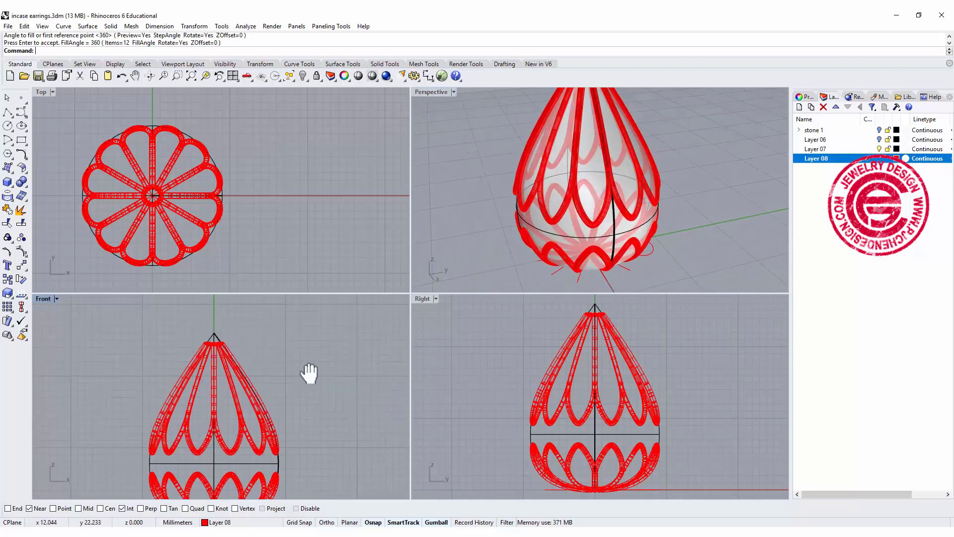
# Step: Place a sphere at the cage apex using End snap and flatten it with the gumball
pyautogui.moveTo(308, 339); pyautogui.dragTo(289, 375, button='right')
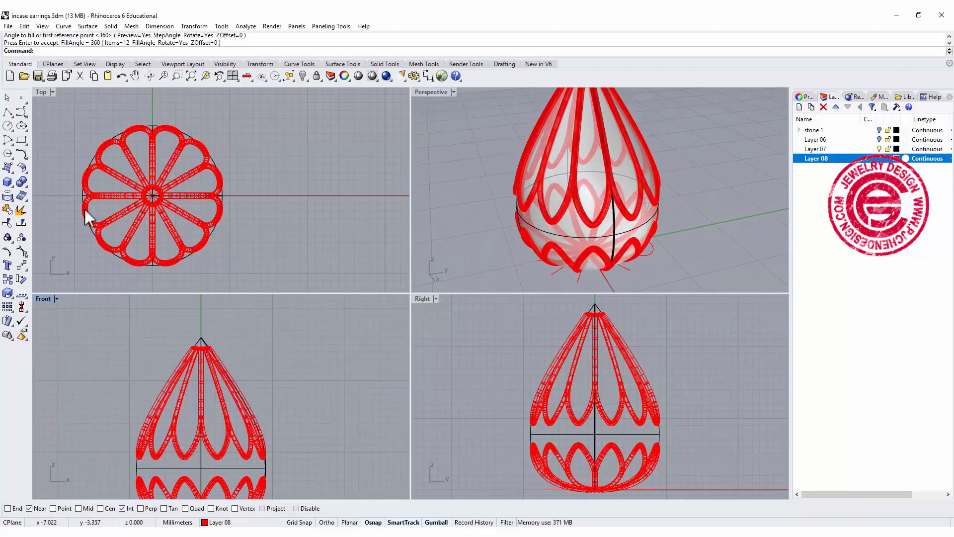
pyautogui.click(9, 184)
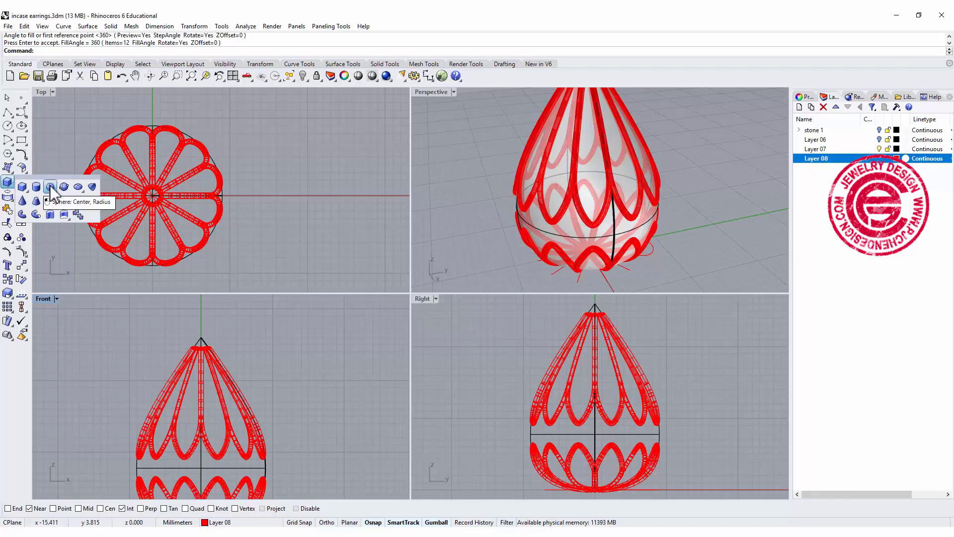
pyautogui.click(50, 188)
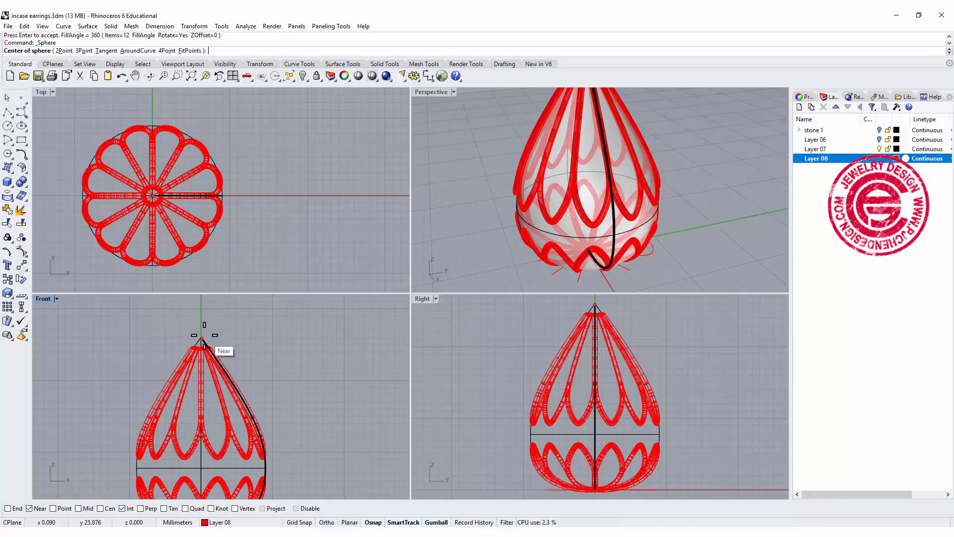
pyautogui.click(8, 507)
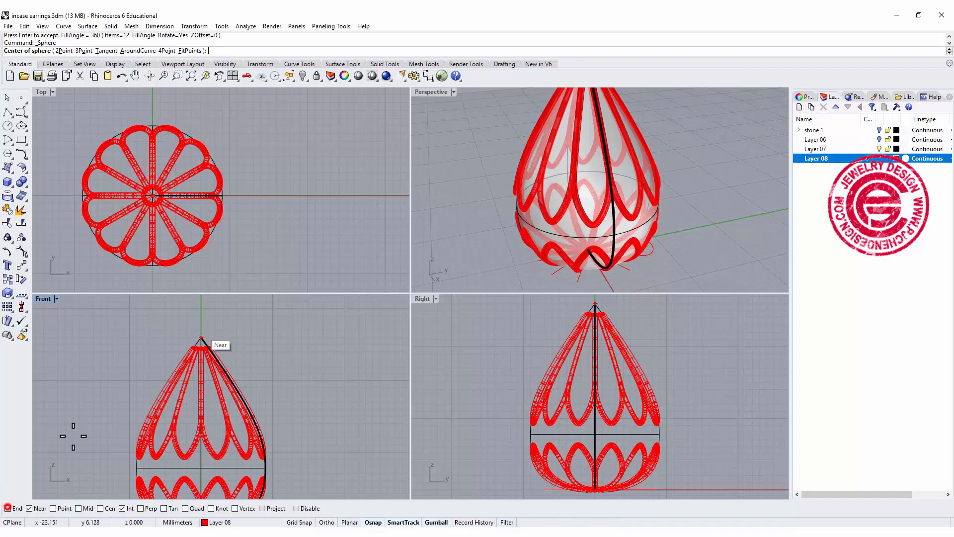
pyautogui.click(200, 339)
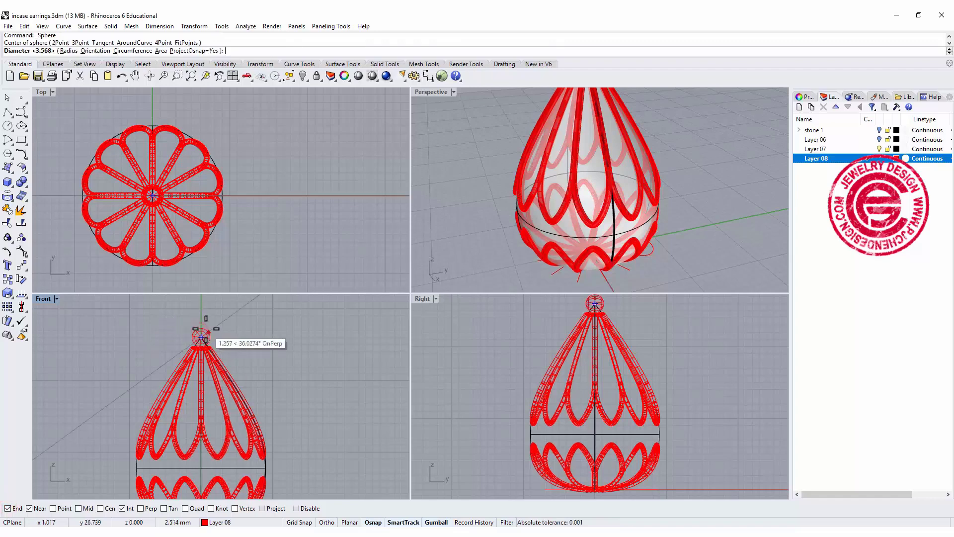
pyautogui.scroll(3, 206, 330)
pyautogui.scroll(2, 207, 329)
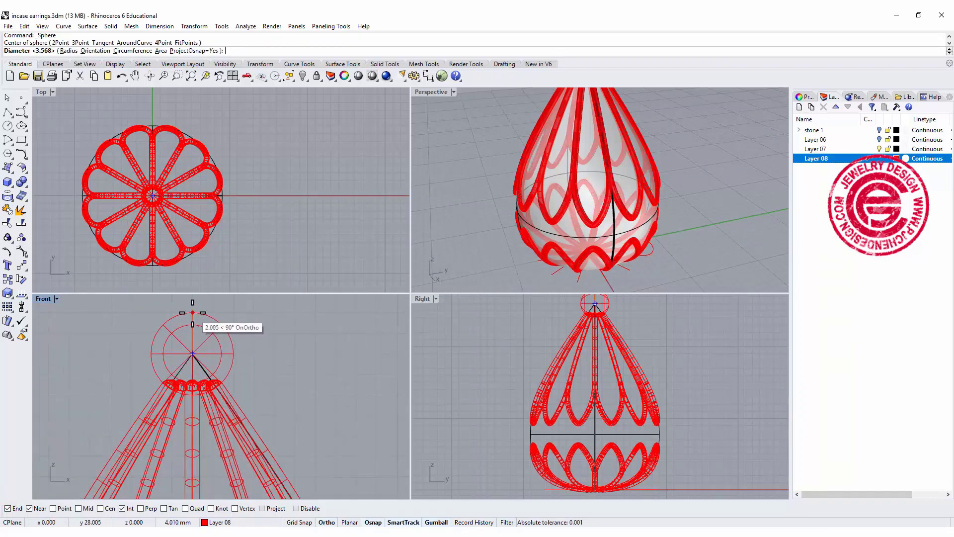
pyautogui.click(192, 325)
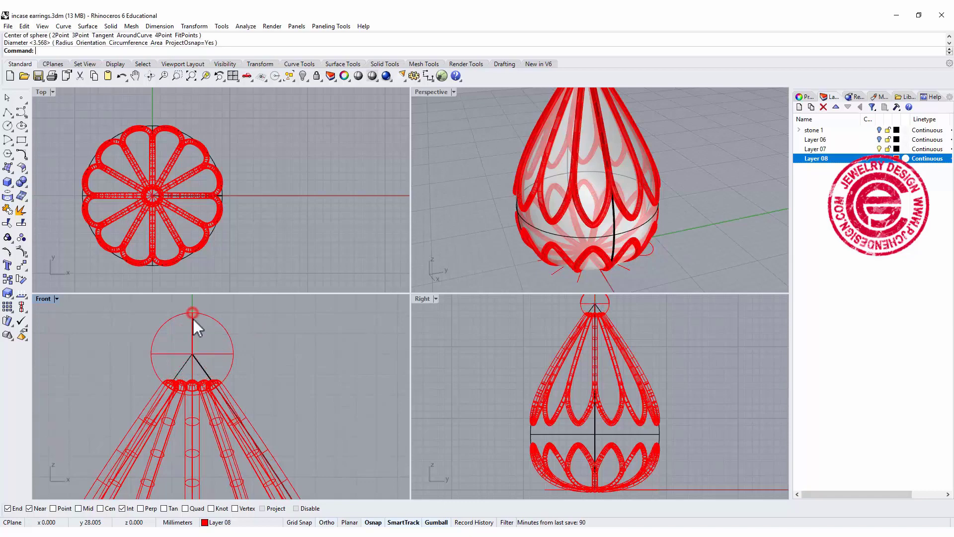
pyautogui.moveTo(191, 320); pyautogui.dragTo(192, 340)
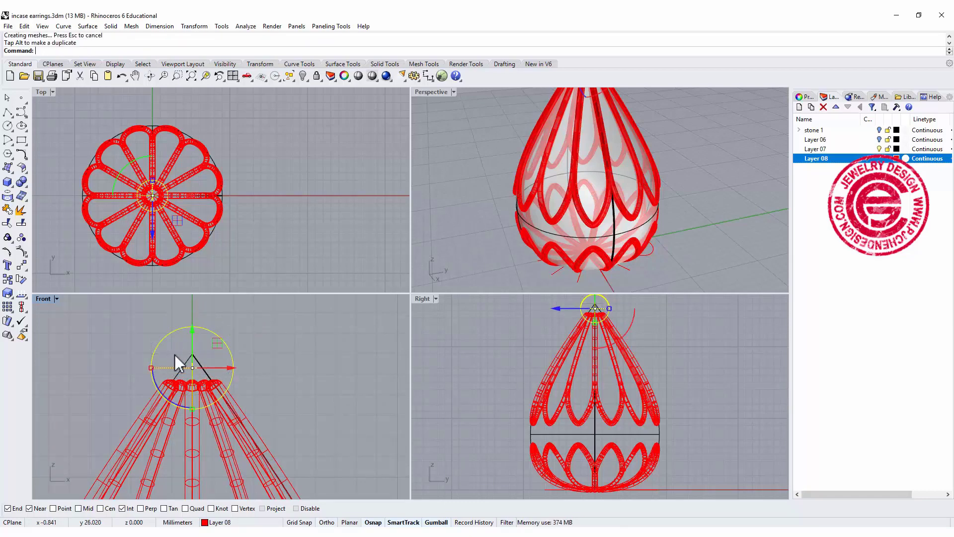
pyautogui.moveTo(151, 367); pyautogui.dragTo(159, 370)
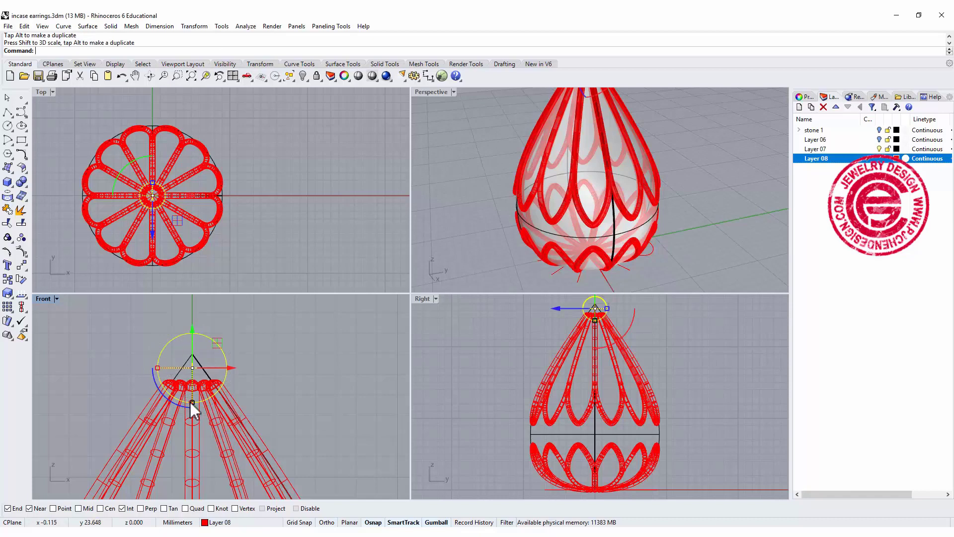
pyautogui.moveTo(192, 403); pyautogui.dragTo(192, 391)
pyautogui.moveTo(195, 329)
pyautogui.mouseDown()
pyautogui.moveTo(195, 345)
pyautogui.moveTo(197, 336)
pyautogui.mouseUp()
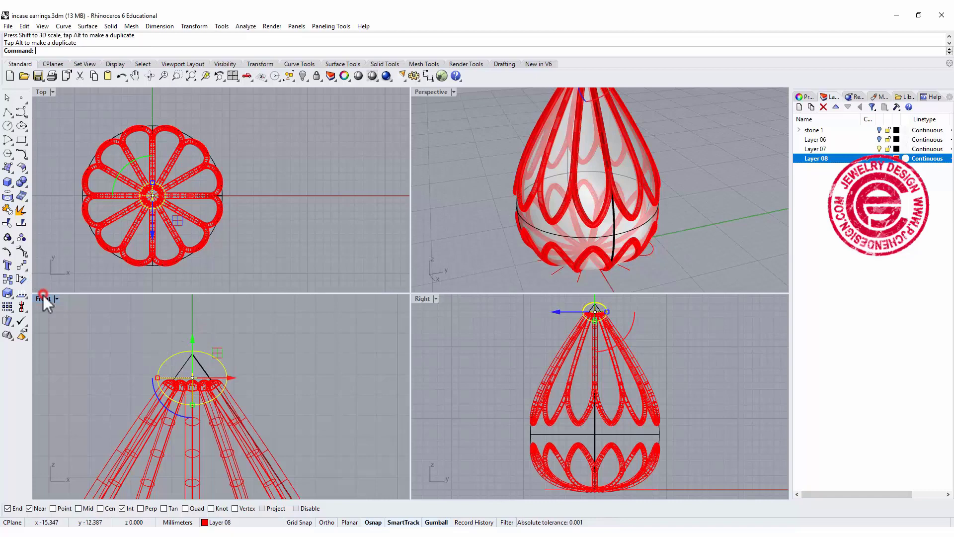
# Step: Copy the ball to the earring's bottom tip, squash it, and restore four views
pyautogui.doubleClick(42, 298)
pyautogui.scroll(-3, 343, 322)
pyautogui.scroll(-3, 358, 332)
pyautogui.moveTo(372, 338); pyautogui.dragTo(364, 242, button='right')
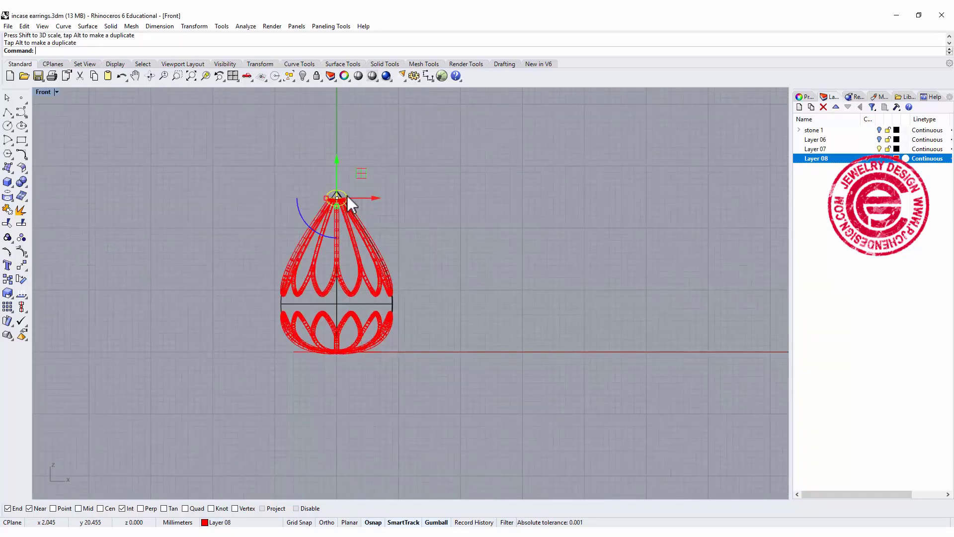
pyautogui.moveTo(338, 157); pyautogui.dragTo(350, 317)
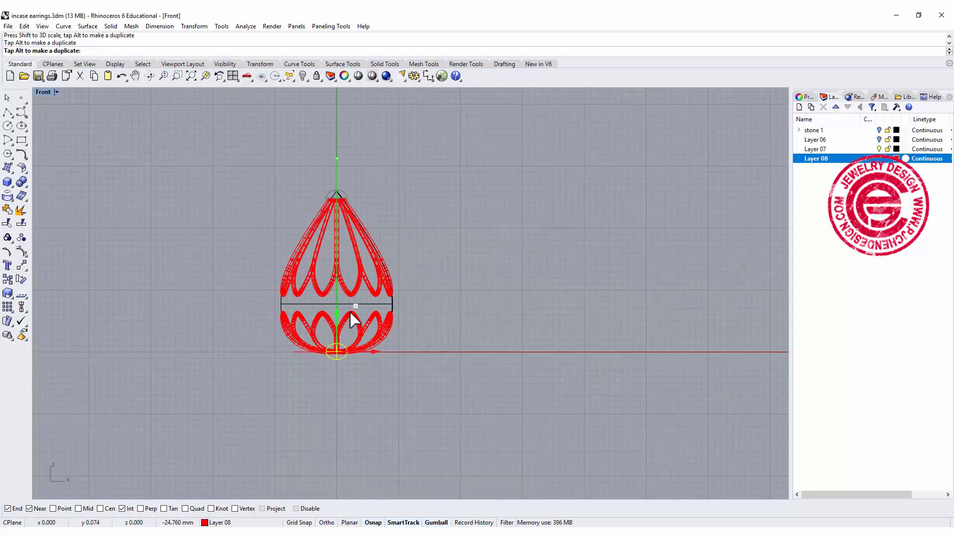
pyautogui.moveTo(354, 319)
pyautogui.mouseDown()
pyautogui.moveTo(330, 361)
pyautogui.moveTo(358, 341)
pyautogui.mouseUp()
pyautogui.scroll(3, 330, 362)
pyautogui.scroll(2, 330, 361)
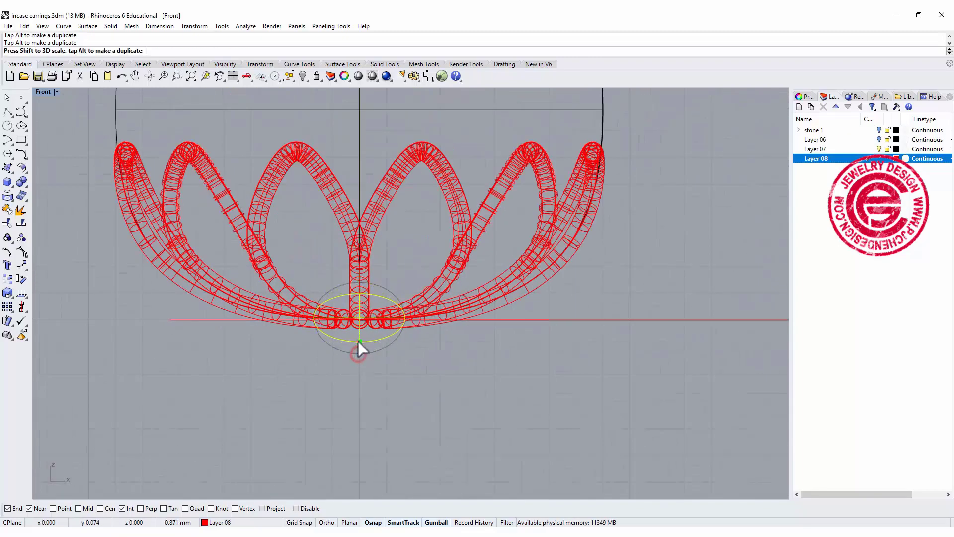
pyautogui.click(379, 383)
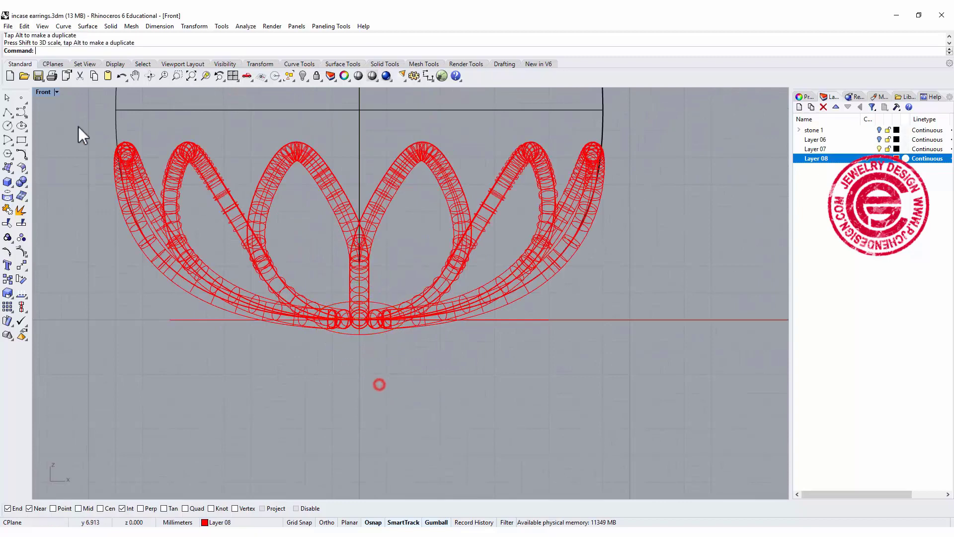
pyautogui.doubleClick(41, 91)
pyautogui.scroll(-2, 688, 207)
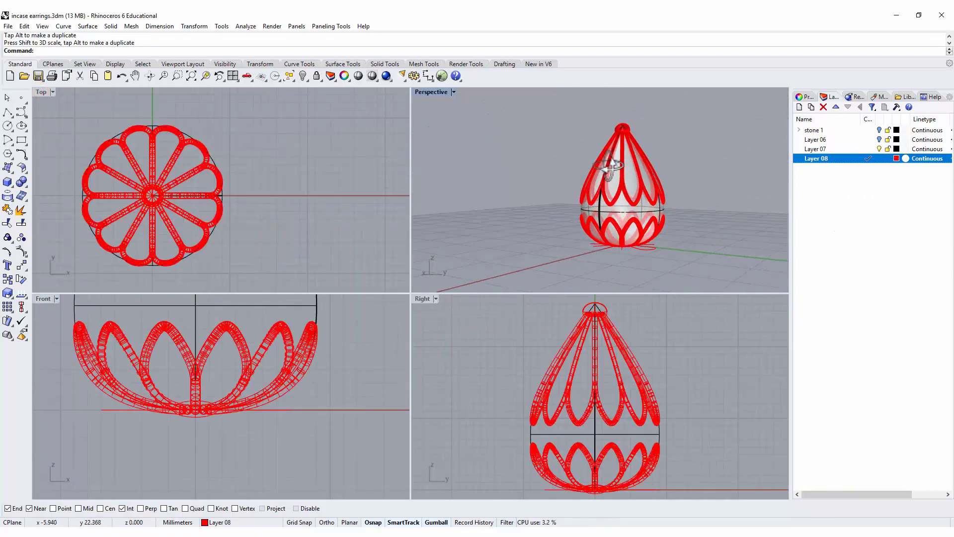
# Step: Delete the smooth teardrop surface in Perspective and turn on Layer 06's faceted gem
pyautogui.doubleClick(437, 92)
pyautogui.moveTo(436, 91)
pyautogui.keyDown('shift'); pyautogui.mouseDown(button='right')
pyautogui.moveTo(290, 183)
pyautogui.moveTo(552, 256)
pyautogui.moveTo(482, 257)
pyautogui.mouseUp(button='right'); pyautogui.keyUp('shift')
pyautogui.click(496, 323)
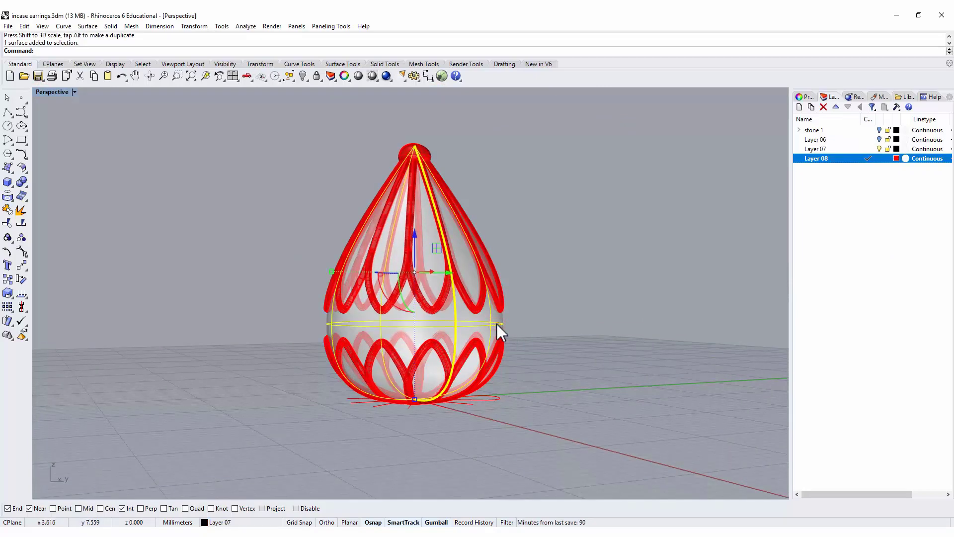
pyautogui.press('Delete')
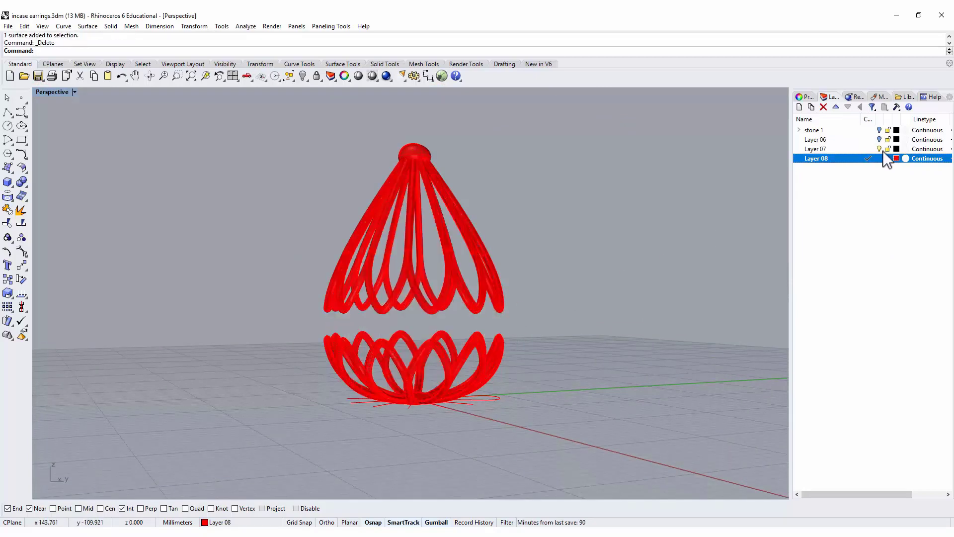
pyautogui.click(880, 140)
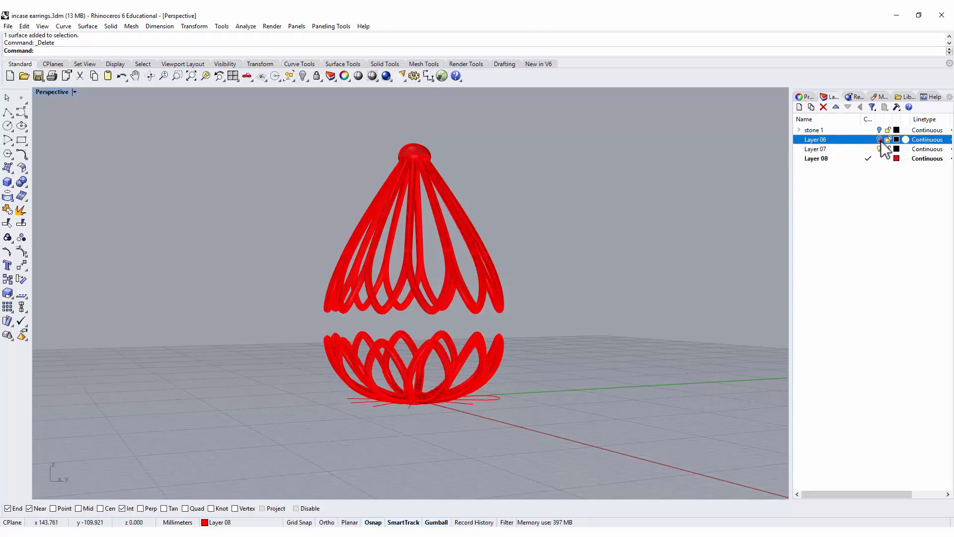
pyautogui.moveTo(660, 241)
pyautogui.mouseDown(button='right')
pyautogui.moveTo(532, 306)
pyautogui.moveTo(541, 271)
pyautogui.moveTo(591, 252)
pyautogui.moveTo(671, 266)
pyautogui.moveTo(555, 267)
pyautogui.moveTo(467, 245)
pyautogui.moveTo(529, 234)
pyautogui.mouseUp(button='right')
pyautogui.click(408, 305)
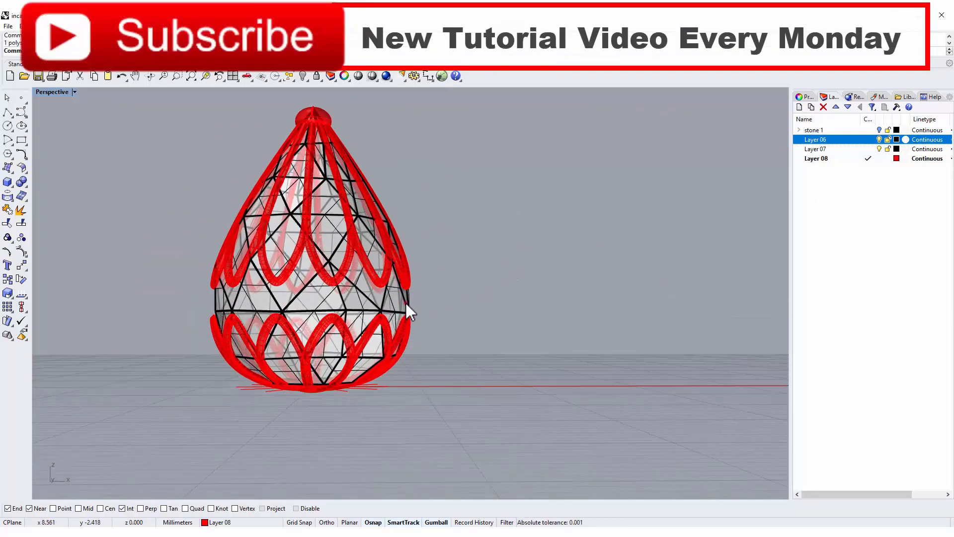
pyautogui.click(407, 255)
pyautogui.click(478, 220)
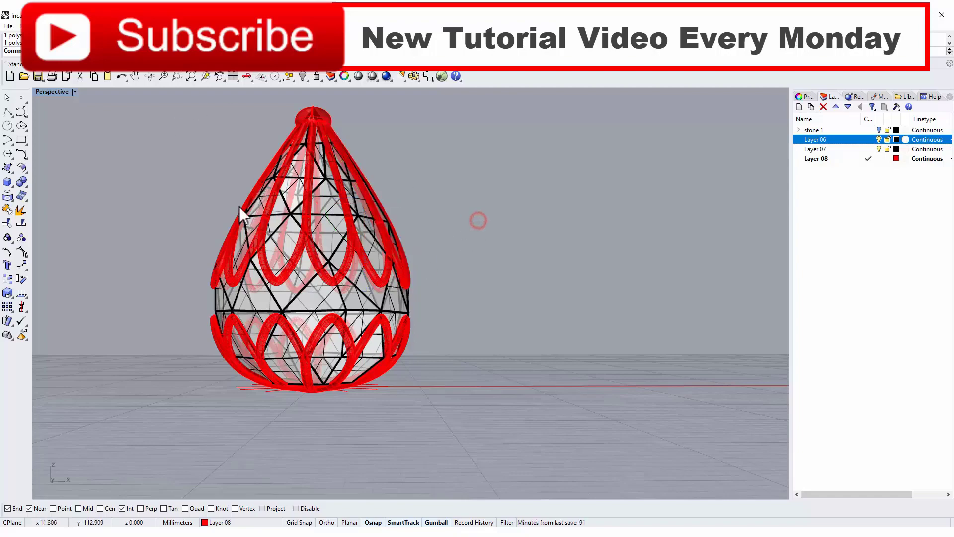
pyautogui.moveTo(481, 209)
pyautogui.mouseDown(button='right')
pyautogui.moveTo(523, 266)
pyautogui.moveTo(508, 280)
pyautogui.mouseUp(button='right')
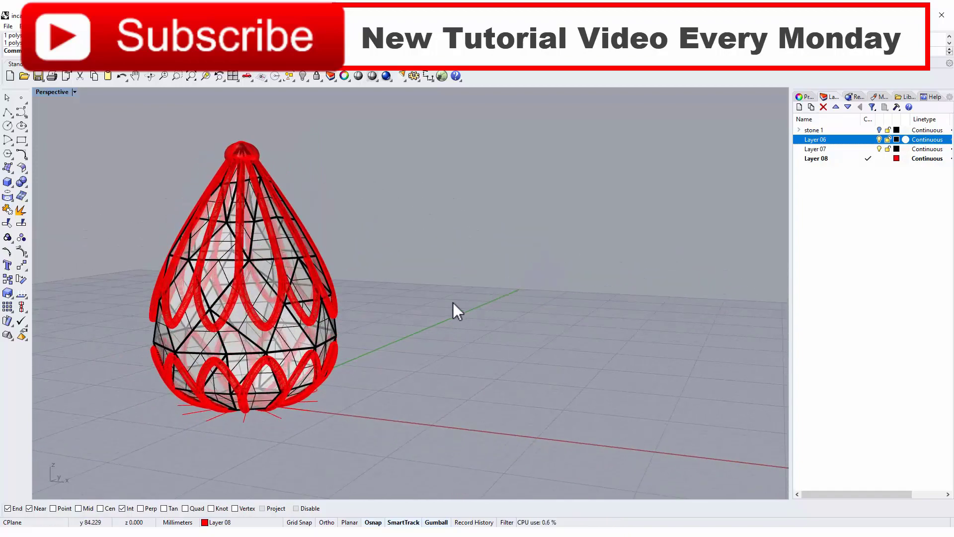
pyautogui.moveTo(452, 302); pyautogui.dragTo(544, 225, button='right')
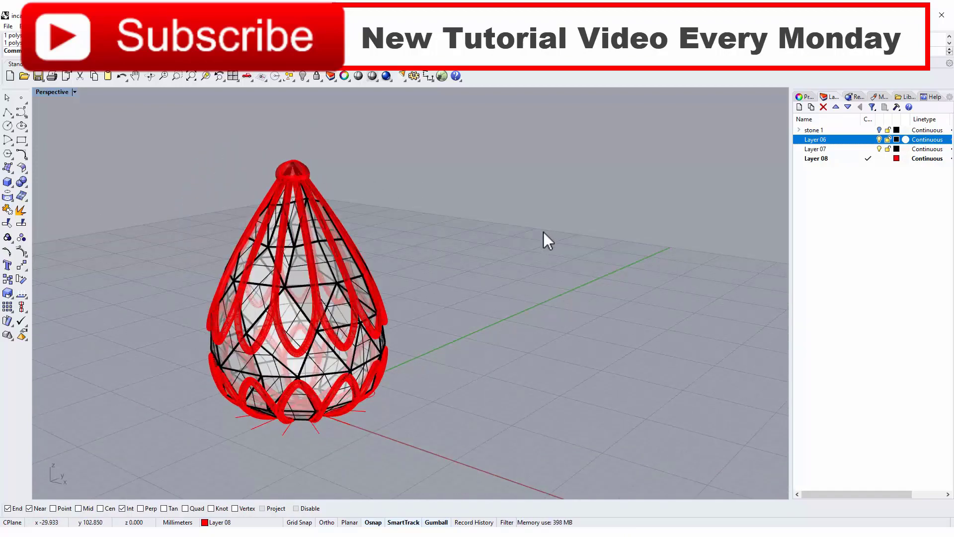
pyautogui.moveTo(555, 241)
pyautogui.mouseDown(button='right')
pyautogui.moveTo(480, 268)
pyautogui.moveTo(518, 246)
pyautogui.mouseUp(button='right')
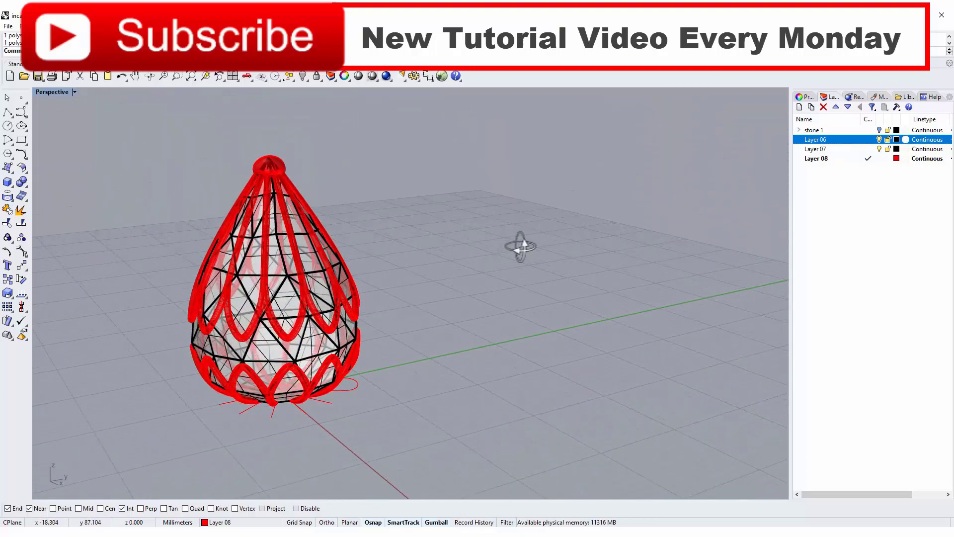
pyautogui.scroll(3, 461, 317)
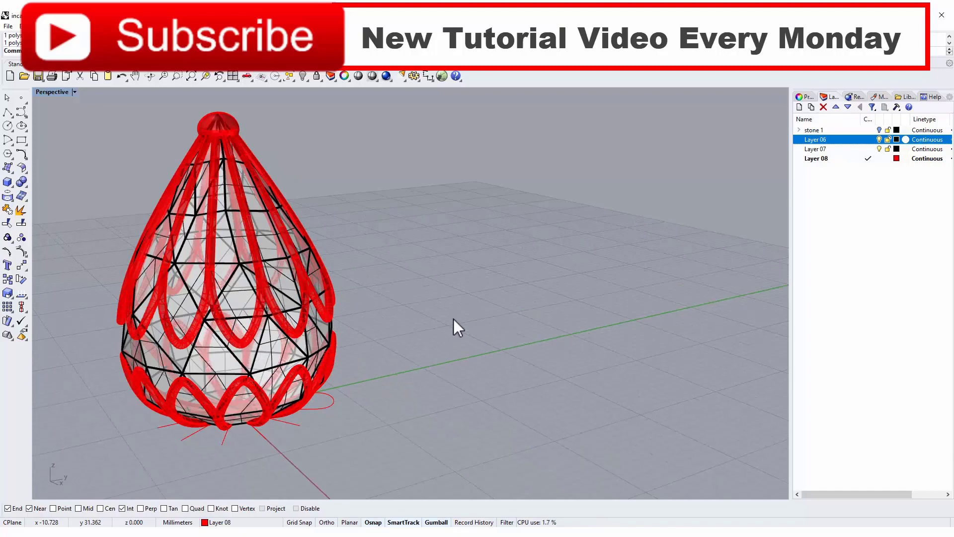
pyautogui.moveTo(454, 319)
pyautogui.mouseDown(button='right')
pyautogui.moveTo(488, 237)
pyautogui.moveTo(493, 258)
pyautogui.moveTo(472, 316)
pyautogui.mouseUp(button='right')
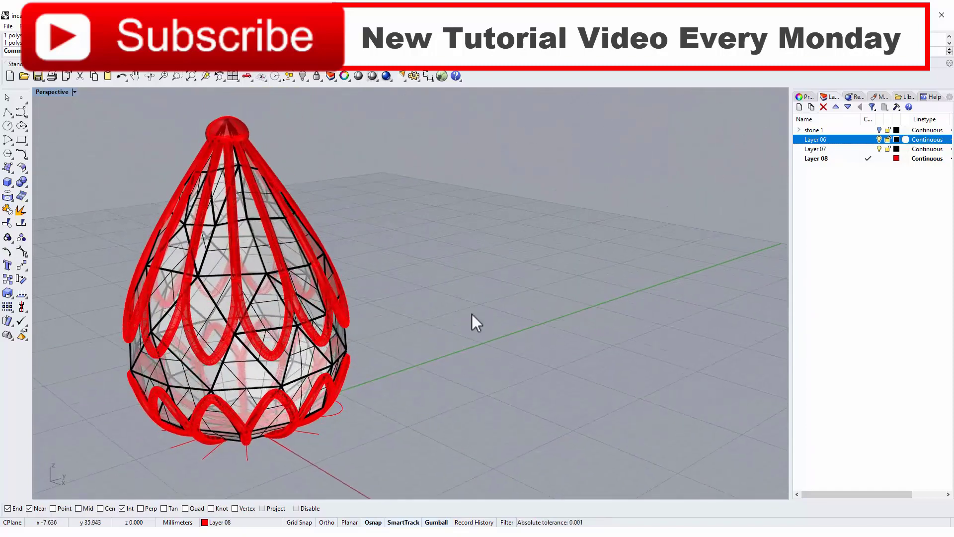